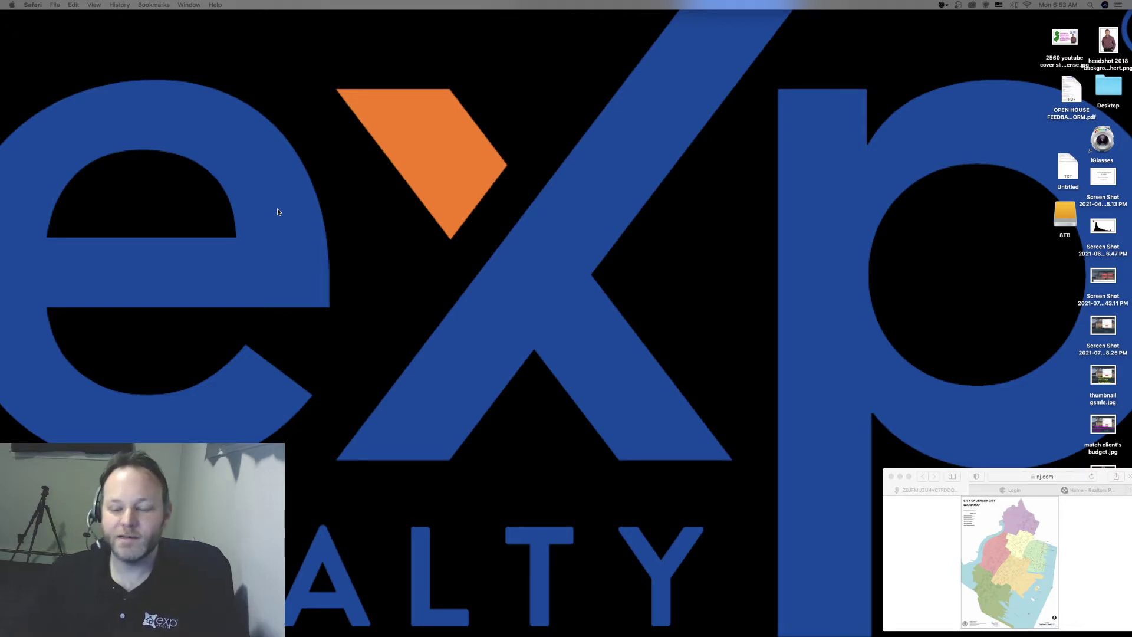
- Bring the Jersey City ward map window forward and expand it to full screen
click(910, 478)
click(910, 477)
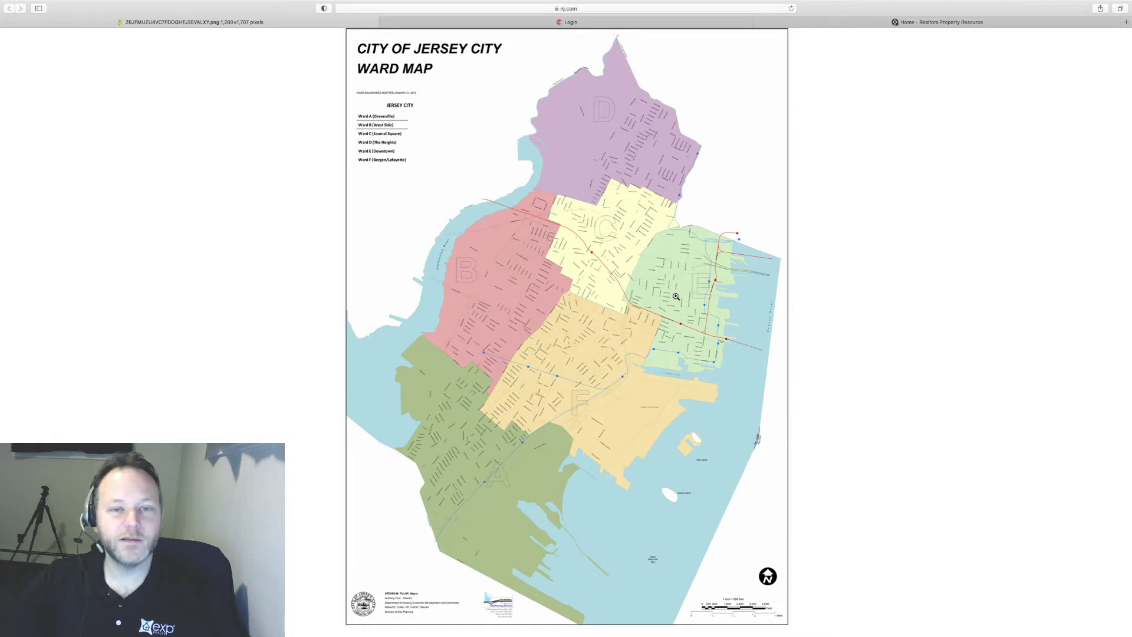
- Log into the Paragon login page with the account's username, Pin and password
click(488, 23)
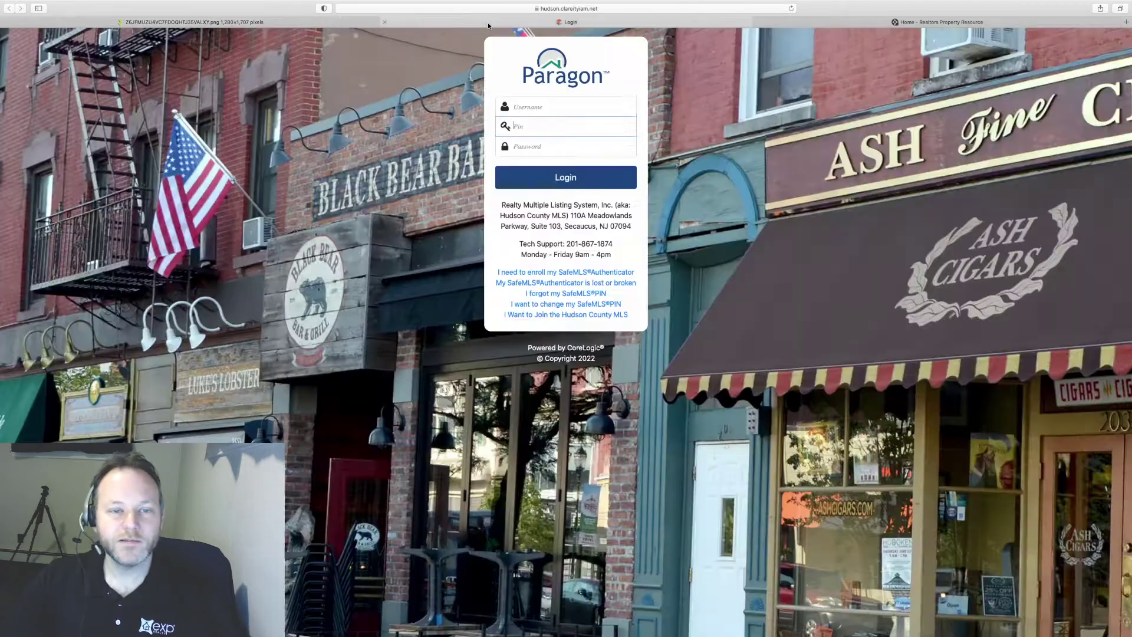
click(560, 104)
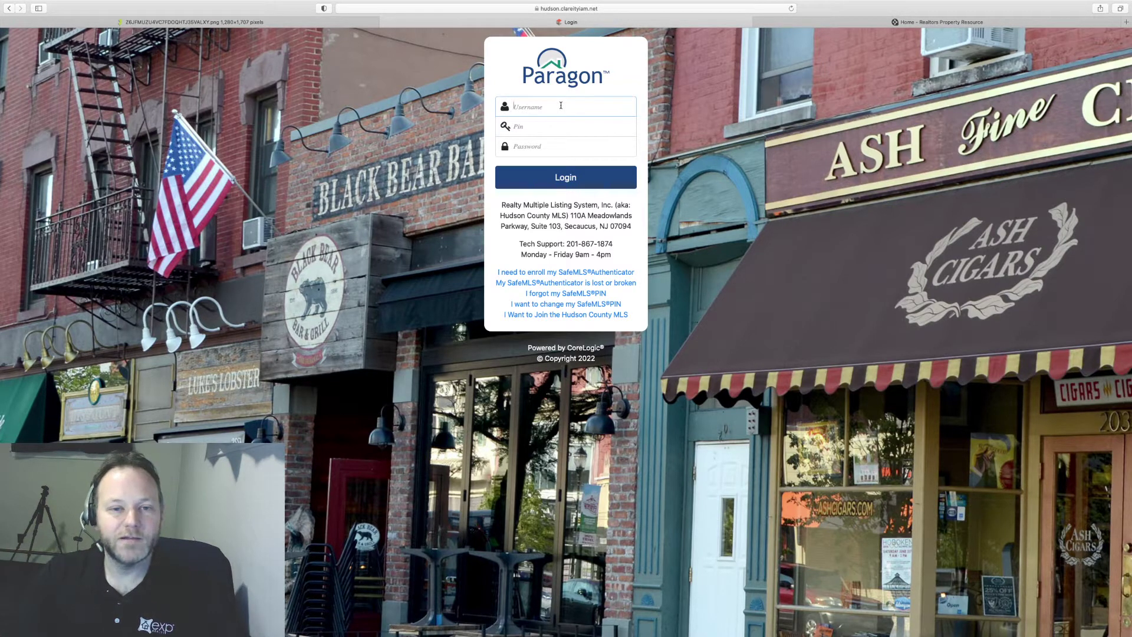
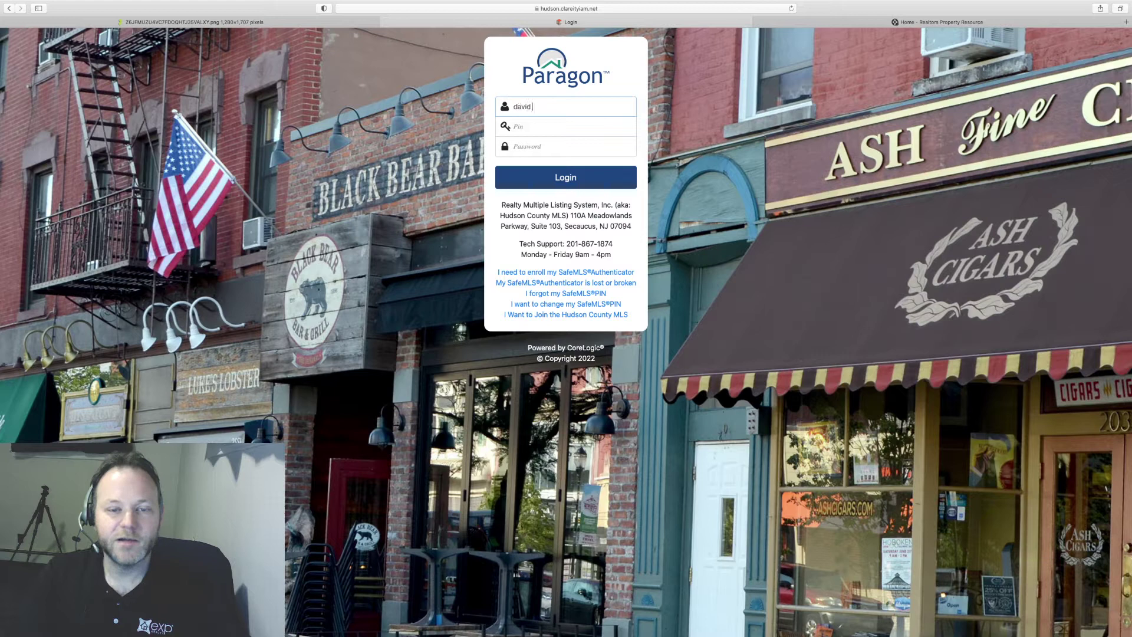
key(Tab)
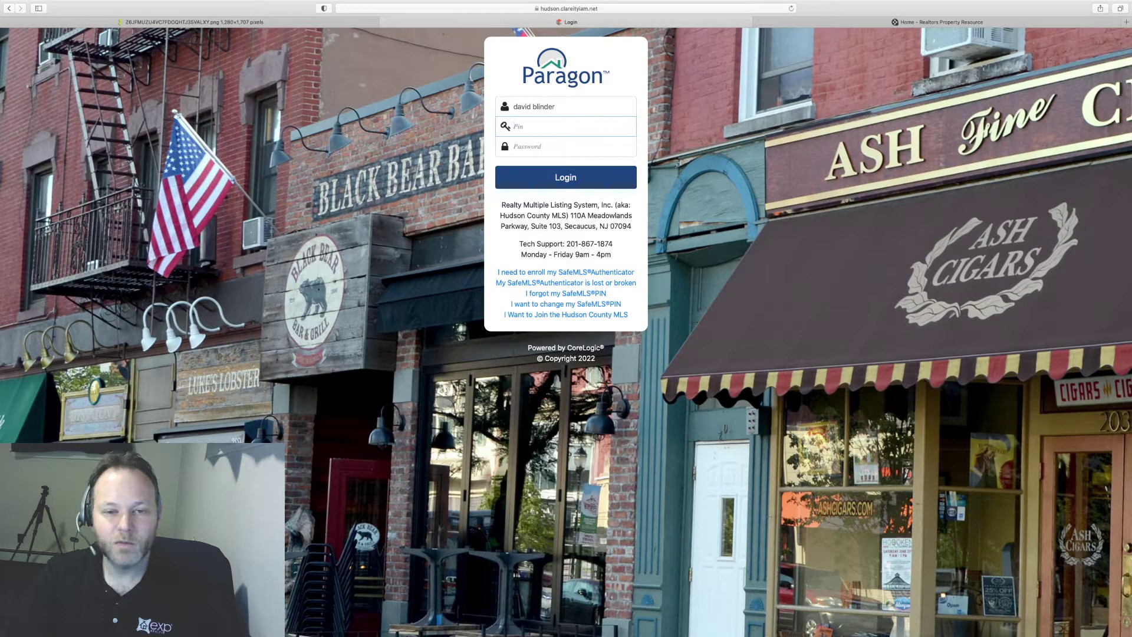
text(****)
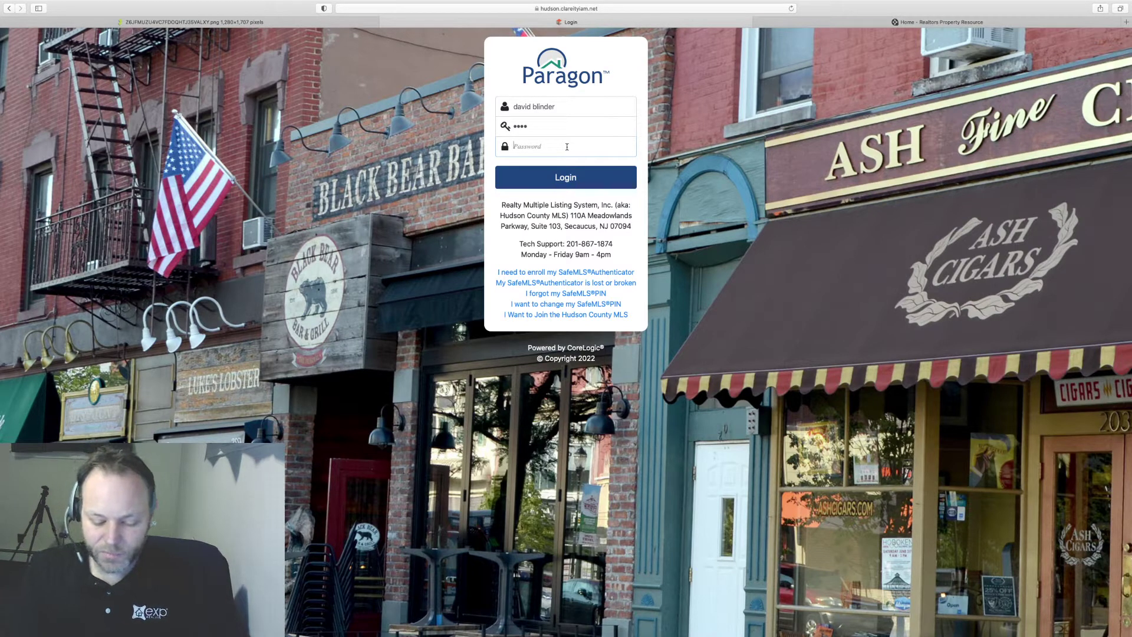
text(•)
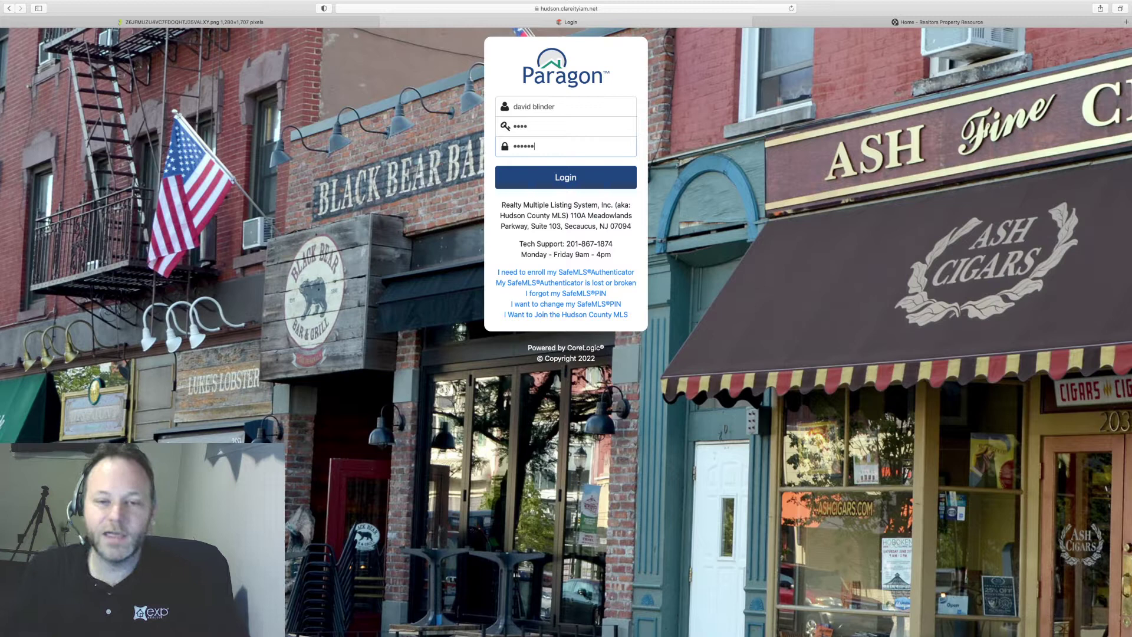
click(566, 178)
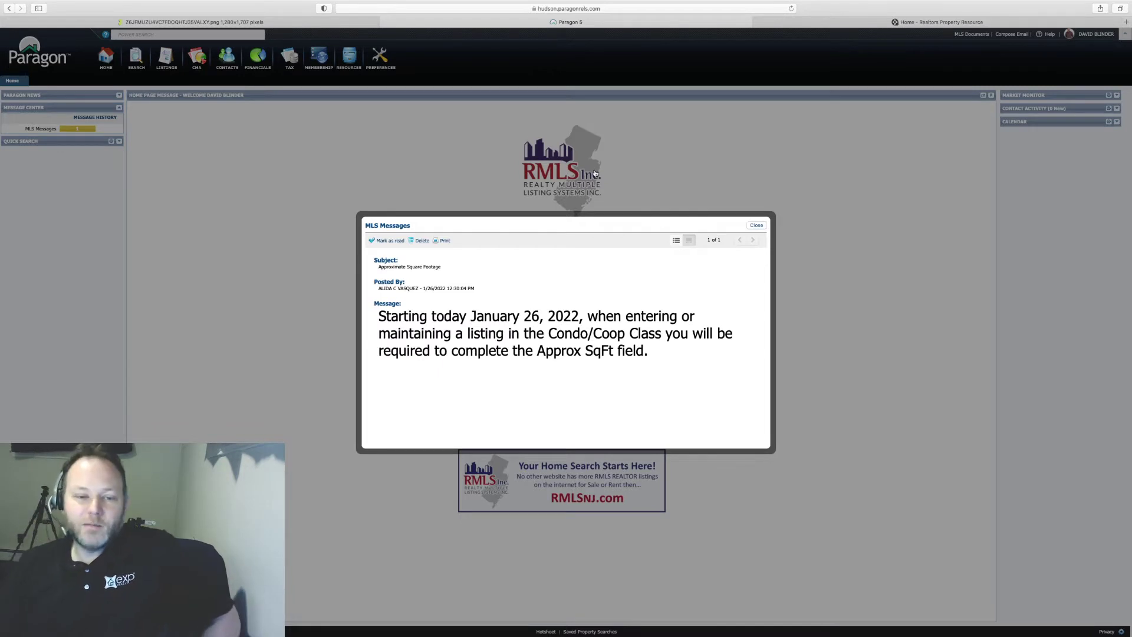
- Close the MLS Messages notice and bring up the Search menu of property classes
click(754, 225)
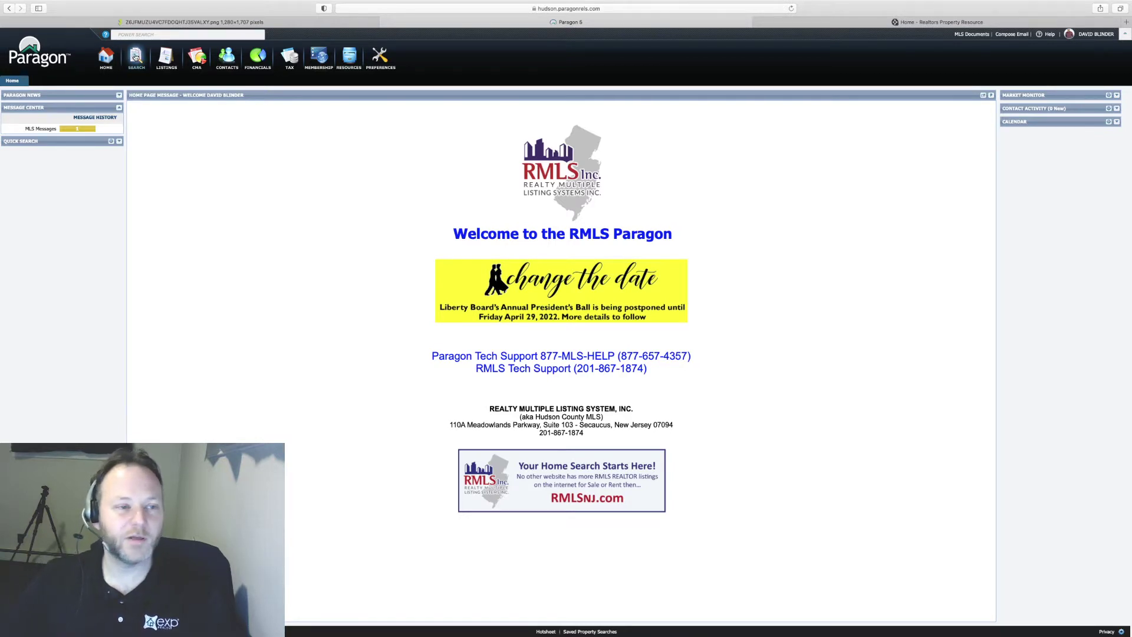
click(135, 56)
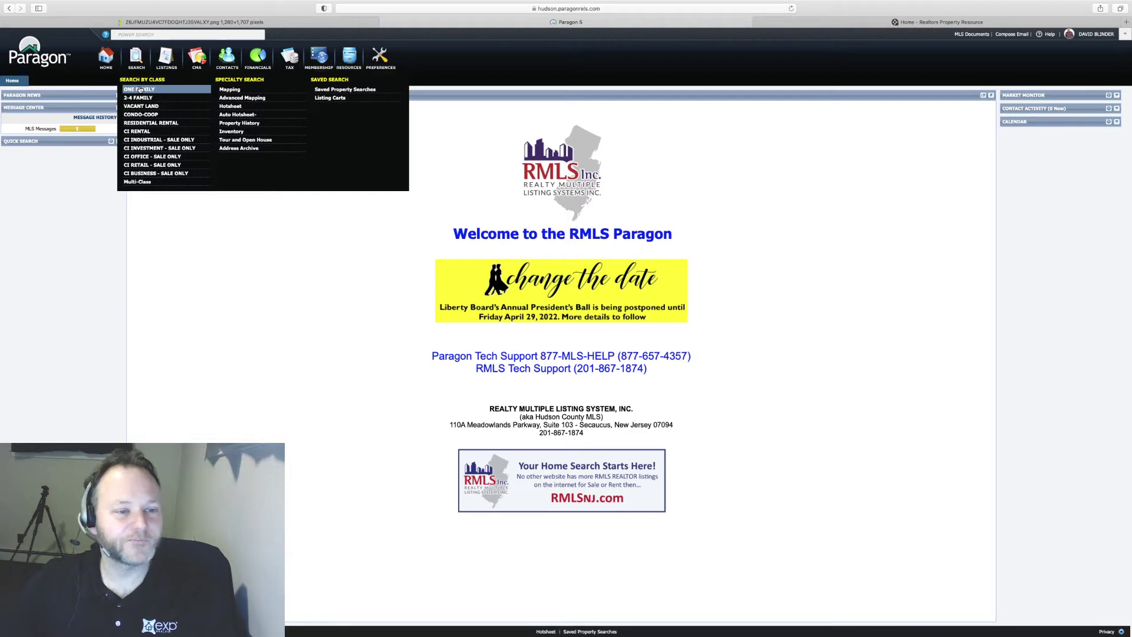
- Start a One Family search and remove the AR, BOM, TOM, D, UCON and S status chips
click(140, 89)
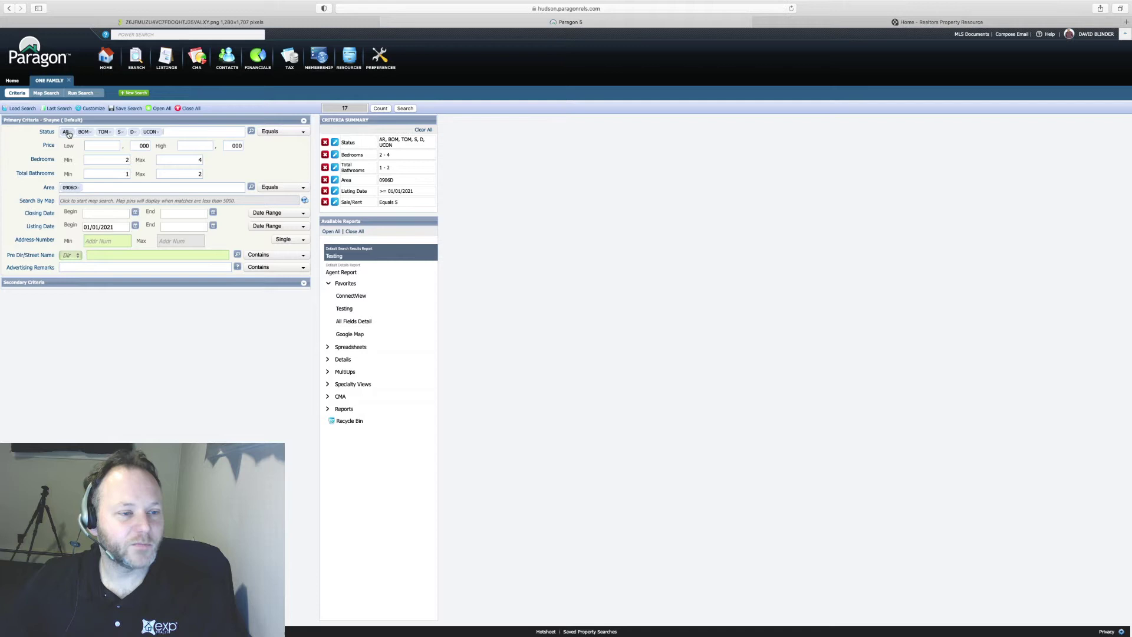
click(69, 132)
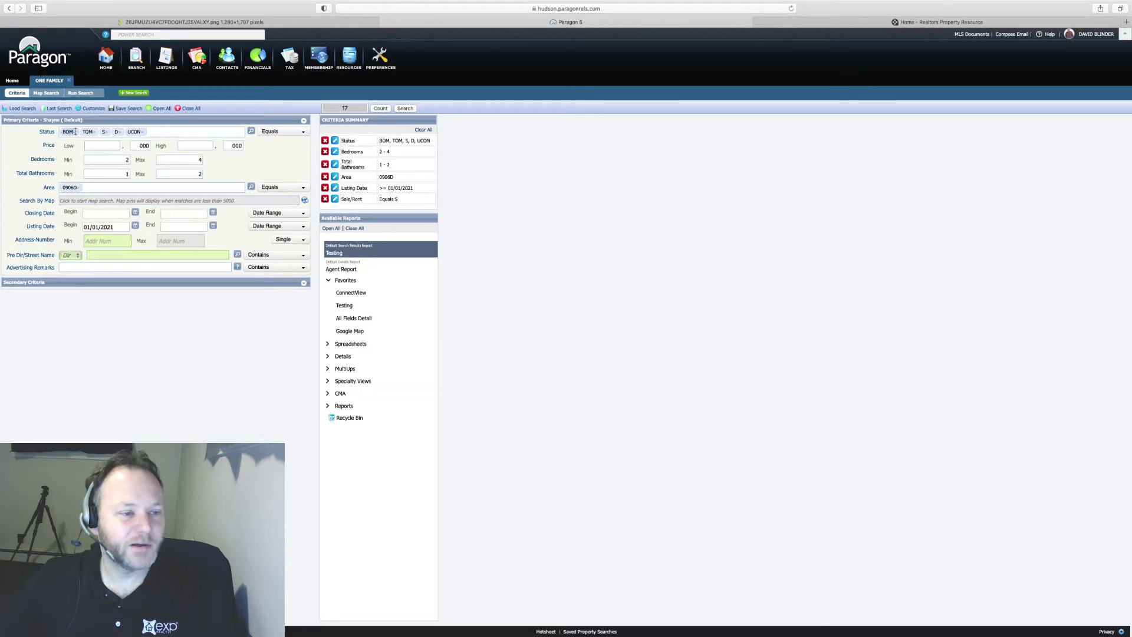
click(75, 132)
click(76, 132)
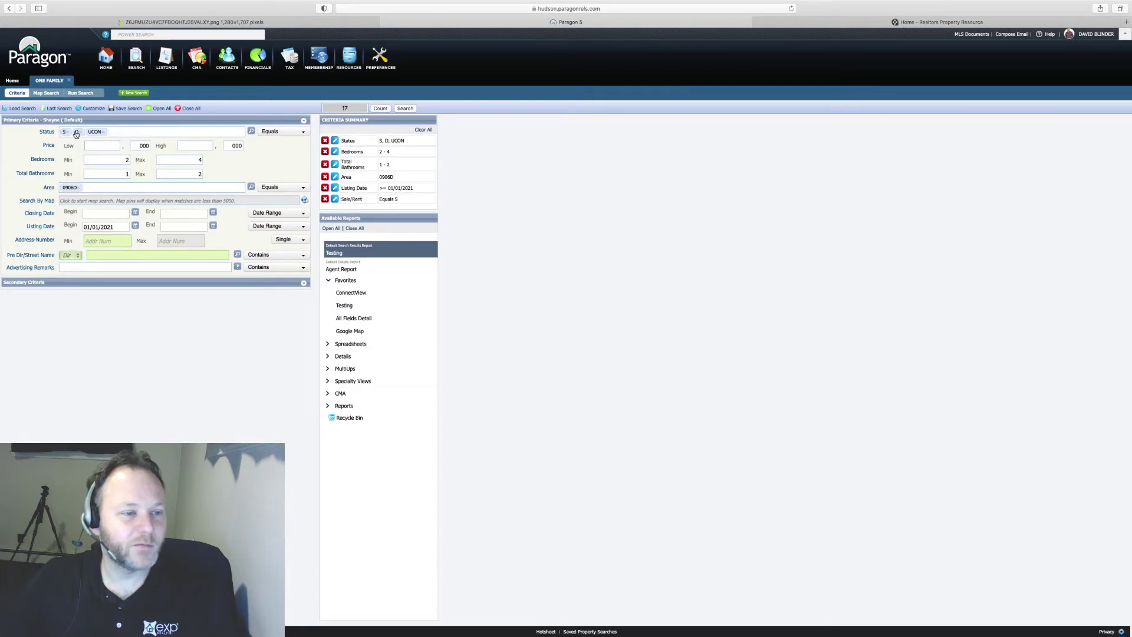
click(79, 132)
click(91, 133)
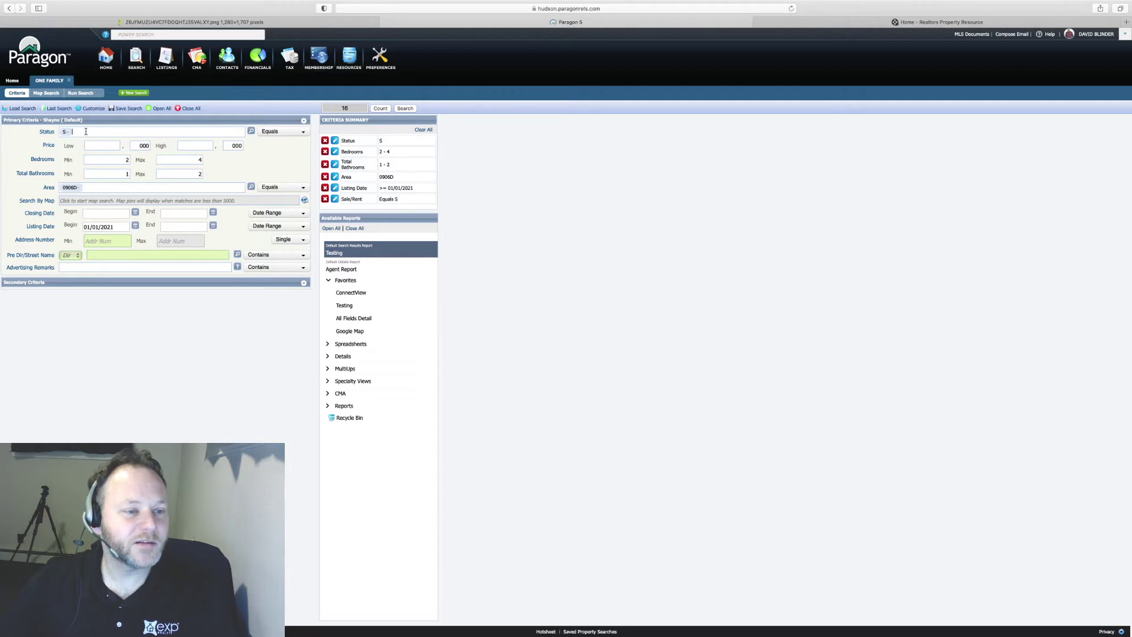
click(69, 133)
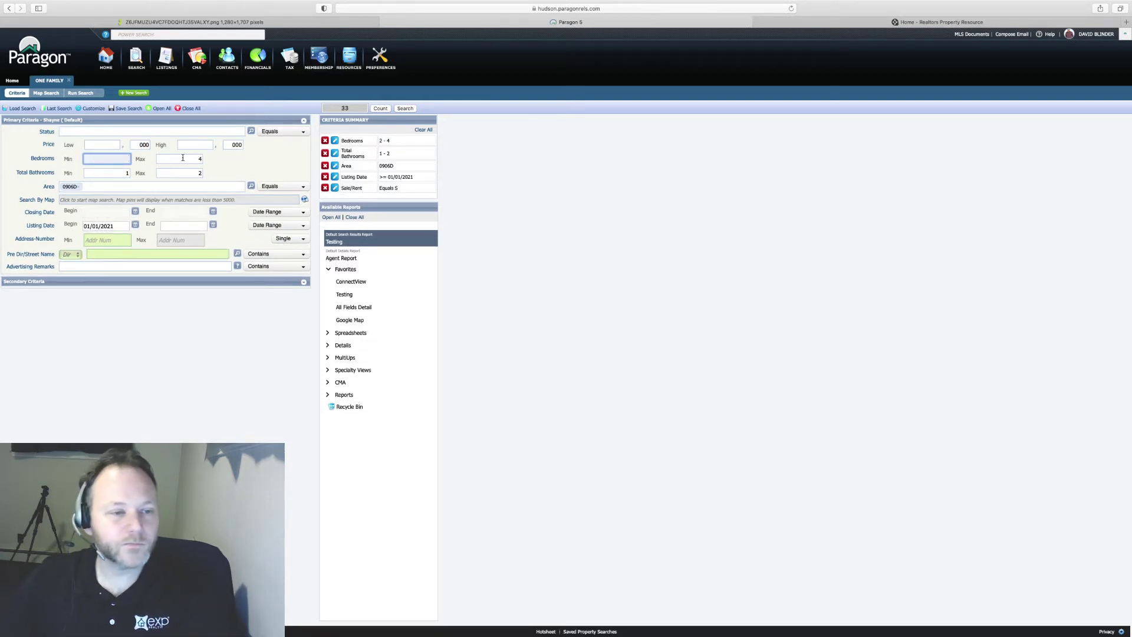
- Clear the minimum and maximum Bedrooms and Bathrooms values and the Area value
key(BackSpace)
key(Tab)
key(BackSpace)
key(Tab)
key(BackSpace)
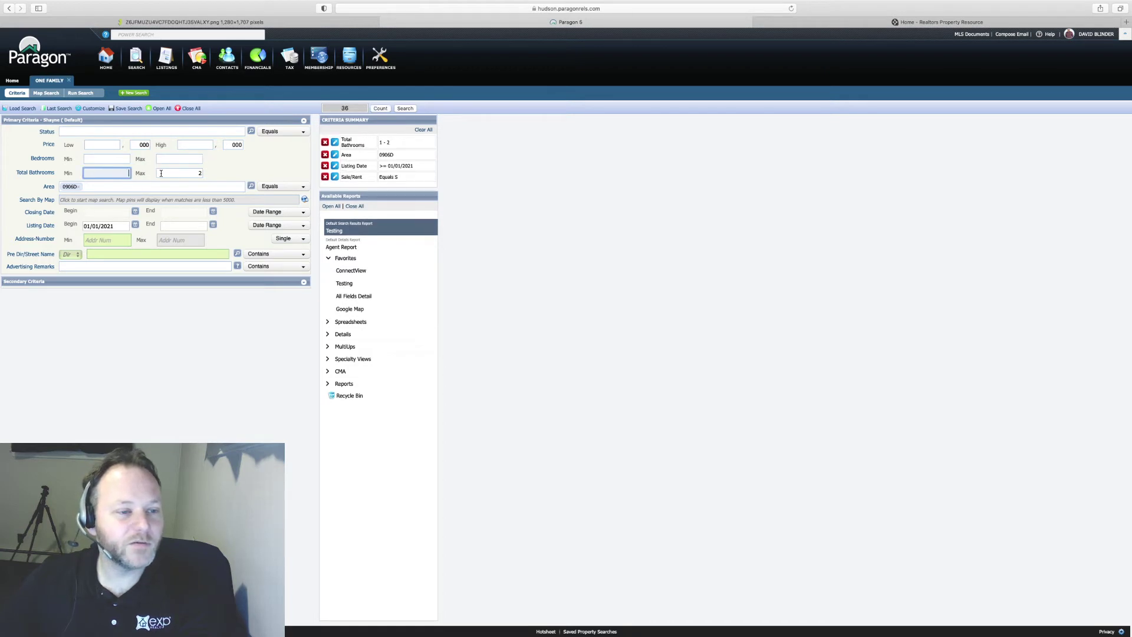
key(Tab)
key(BackSpace)
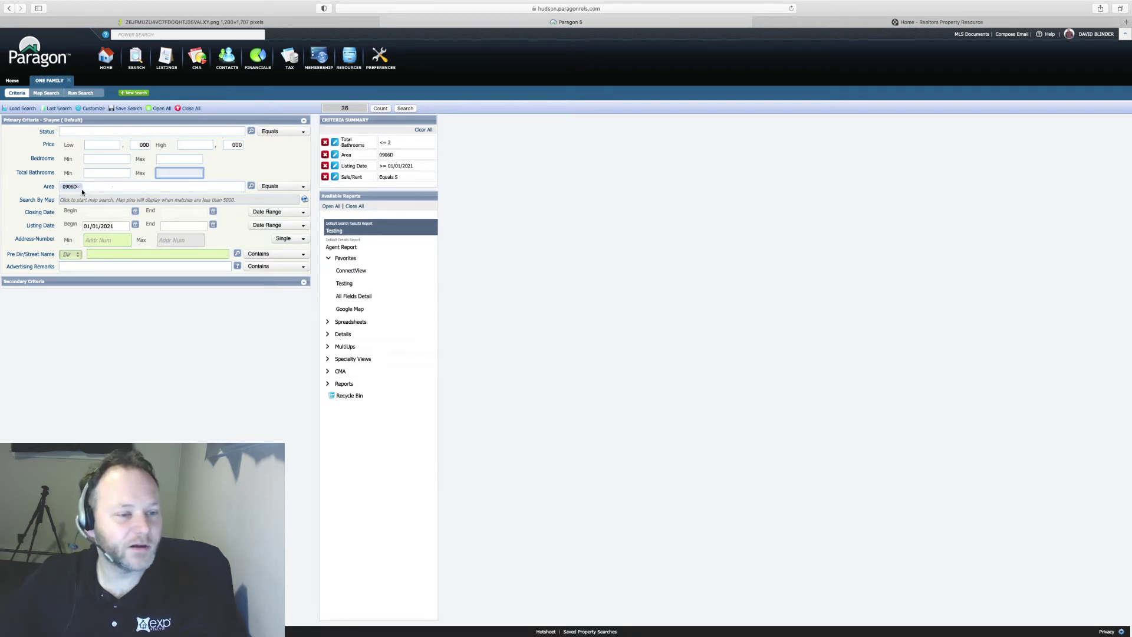
key(Tab)
key(BackSpace)
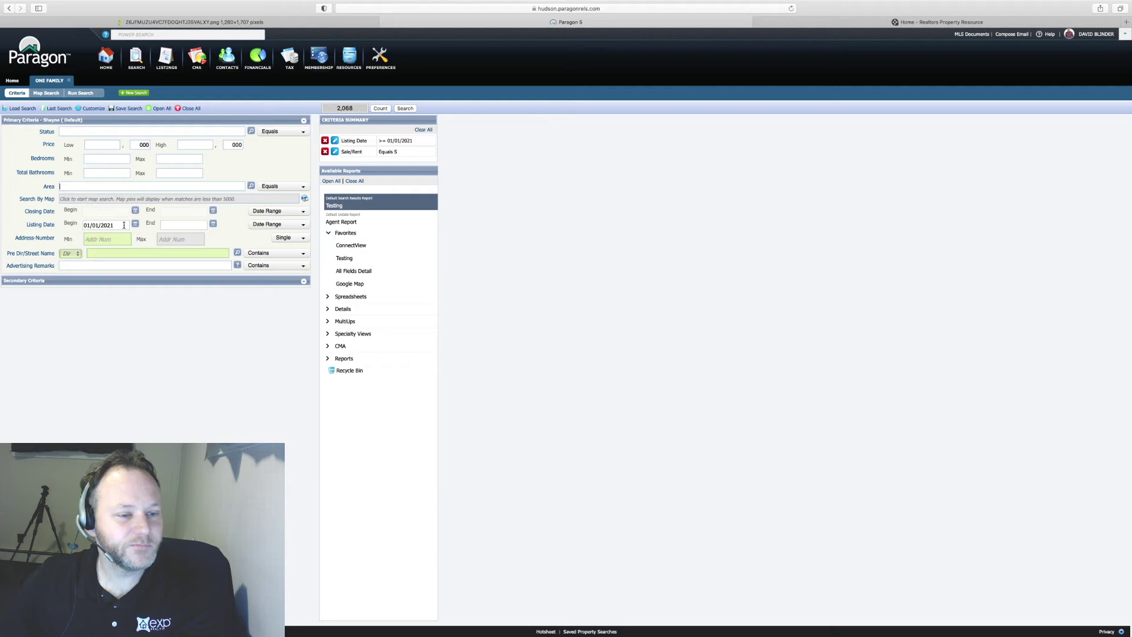
- Delete the 01/01/2021 listing start date and apply it to the search
click(32, 224)
key(BackSpace)
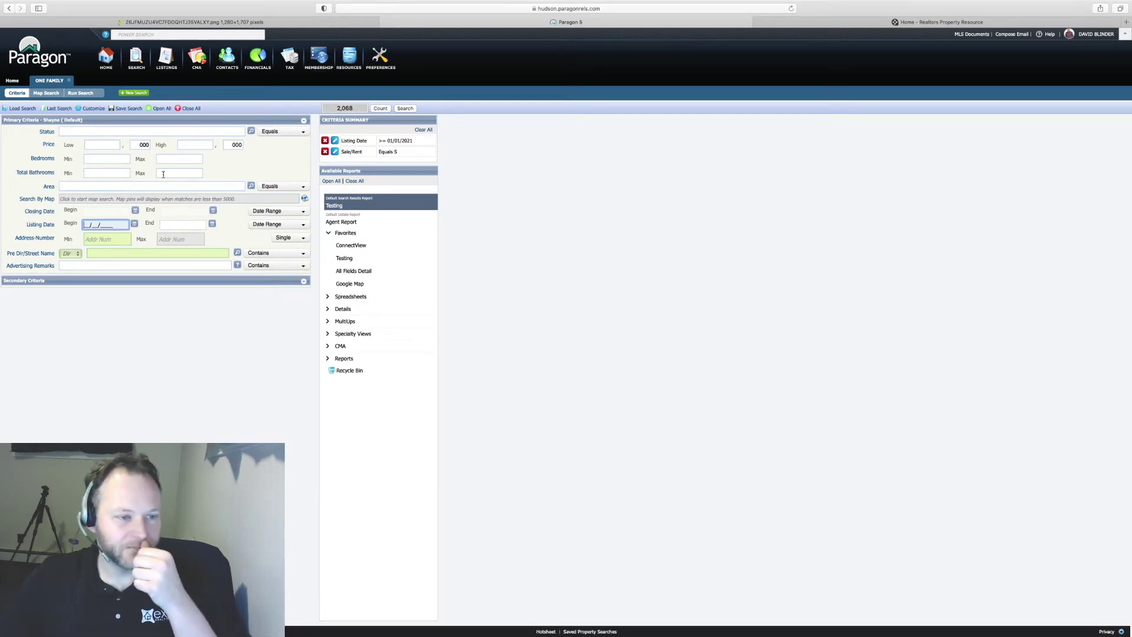
click(313, 183)
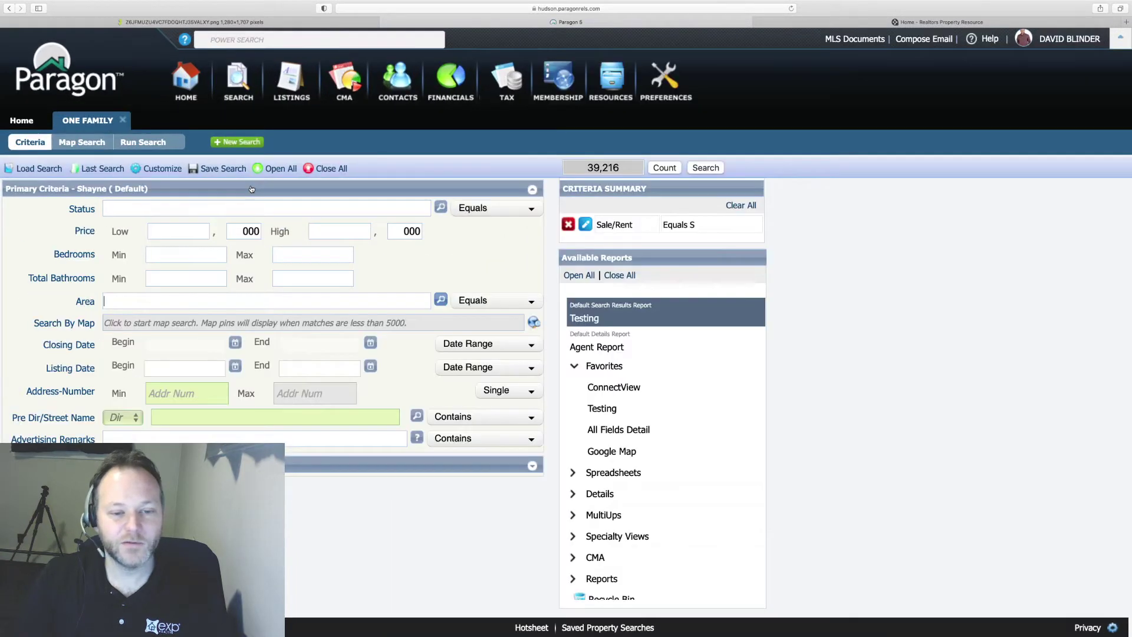
click(126, 108)
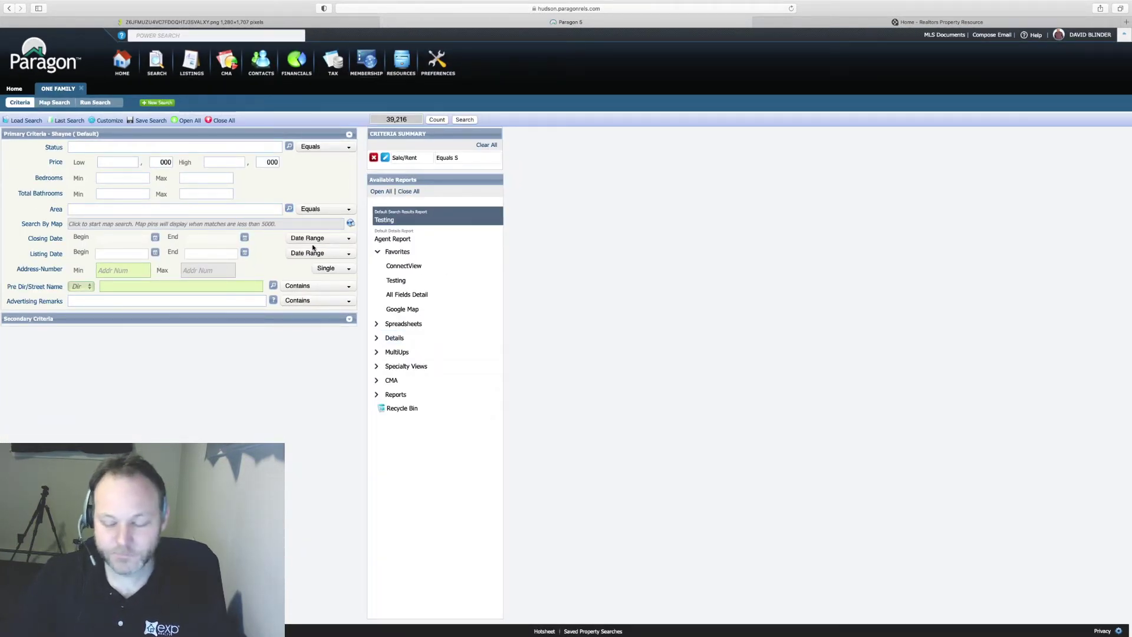
key(super+minus)
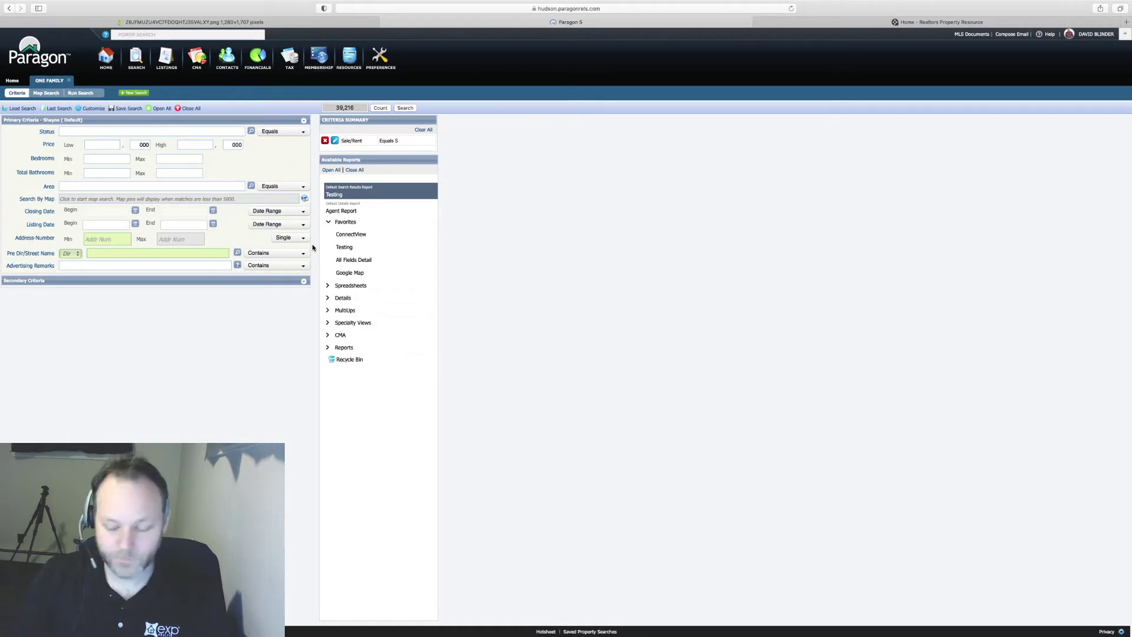
key(super+plus)
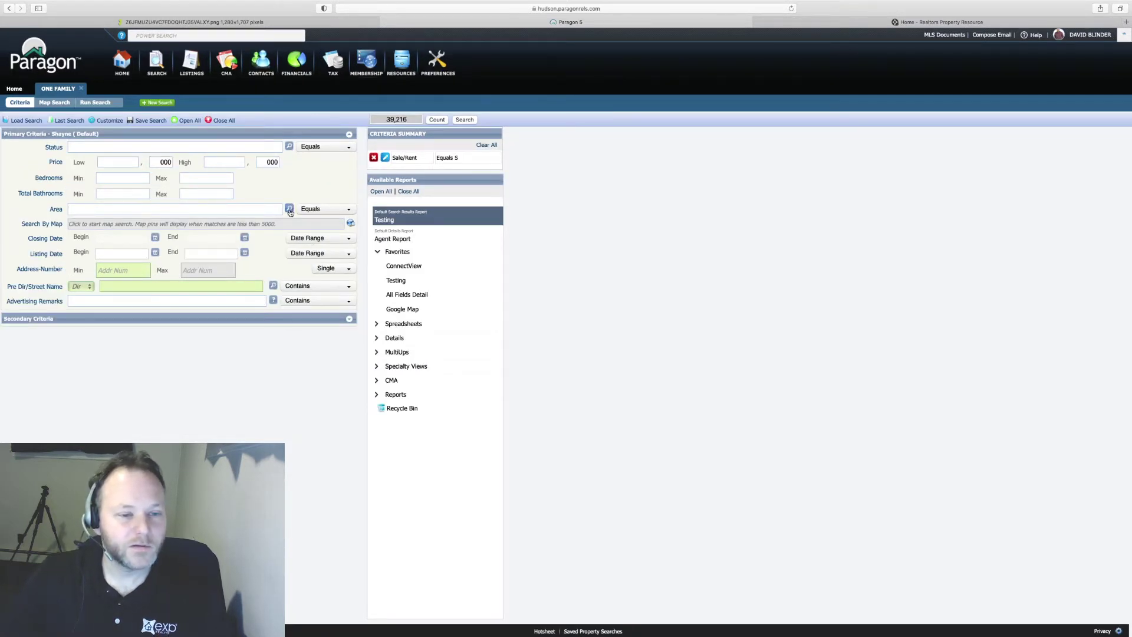
- Open the Area lookup and page forward to page 10, where the JC areas are listed
click(289, 208)
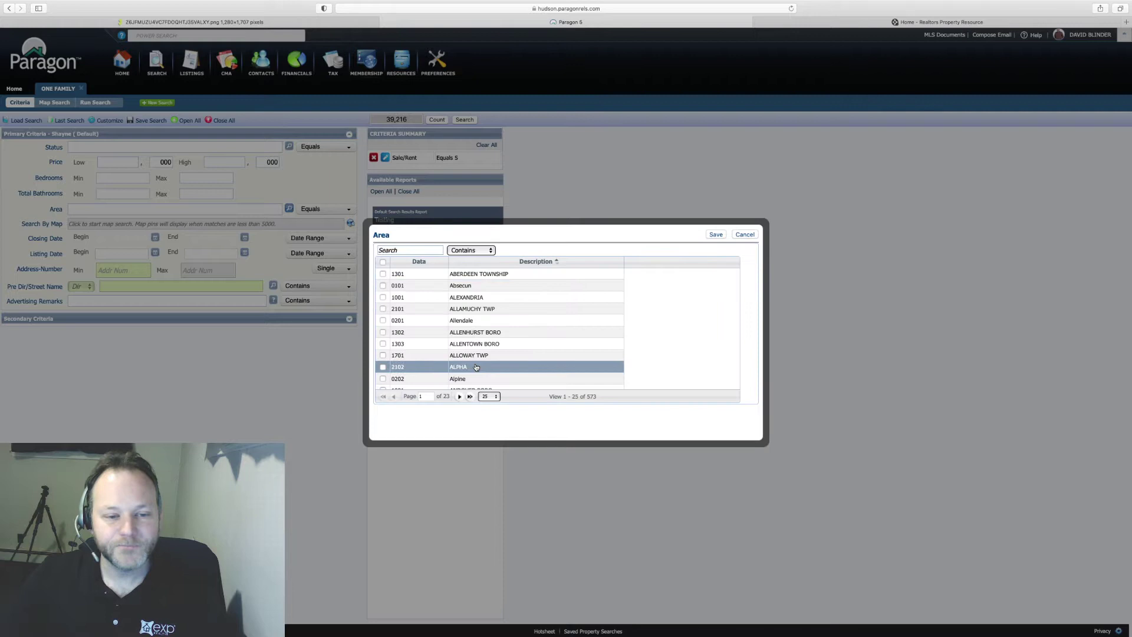
key(super+plus)
key(super+plus)
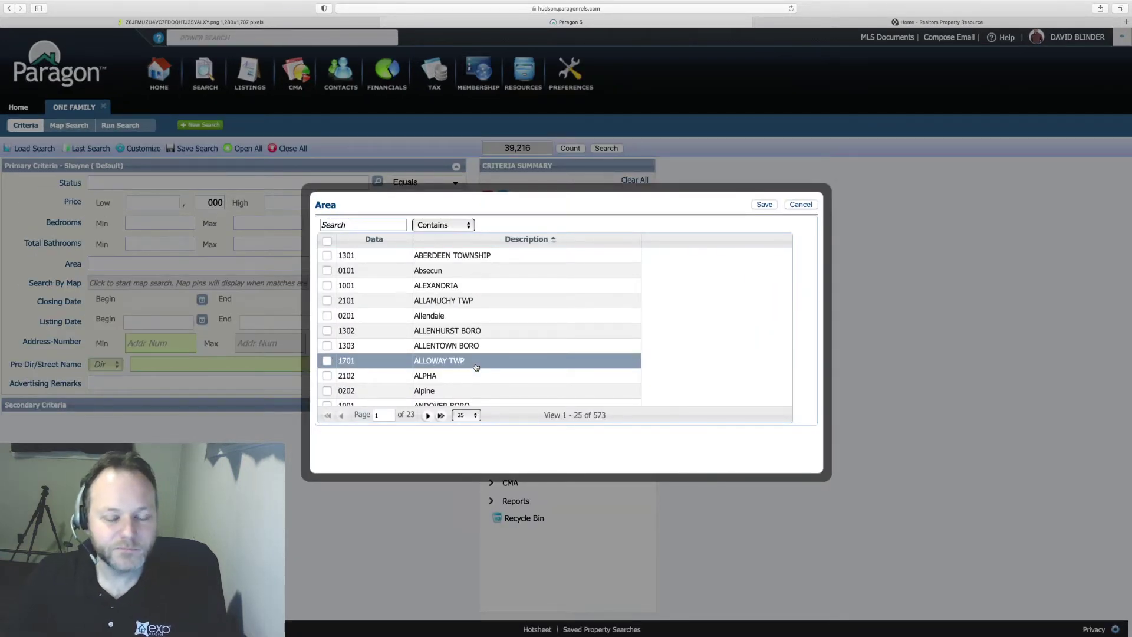
scroll(471, 307, down, 5)
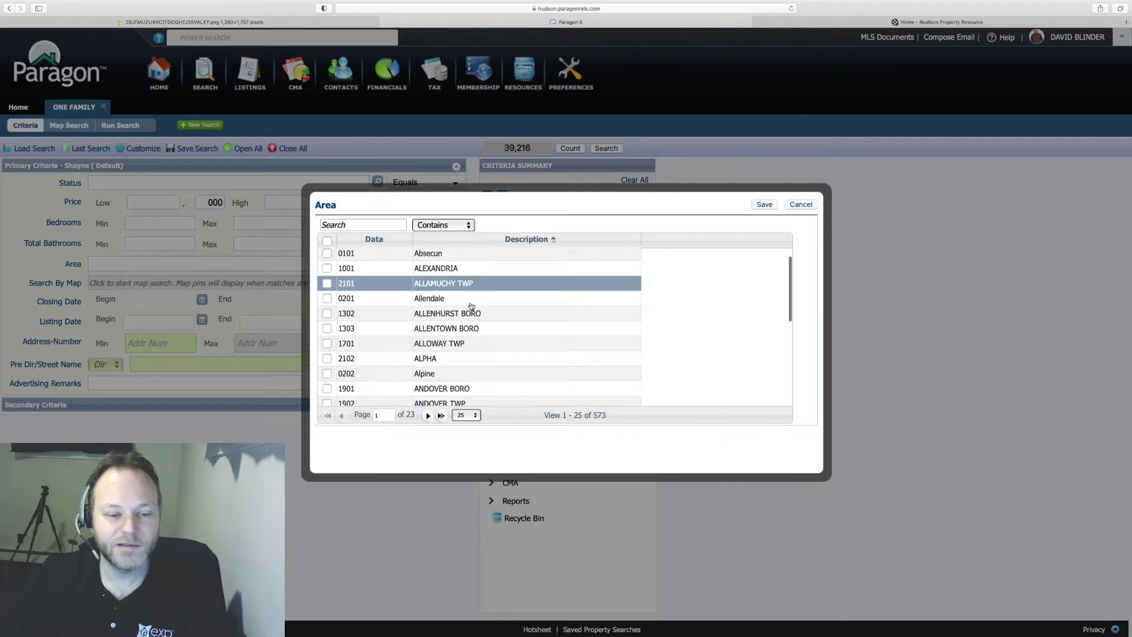
scroll(472, 306, down, 3)
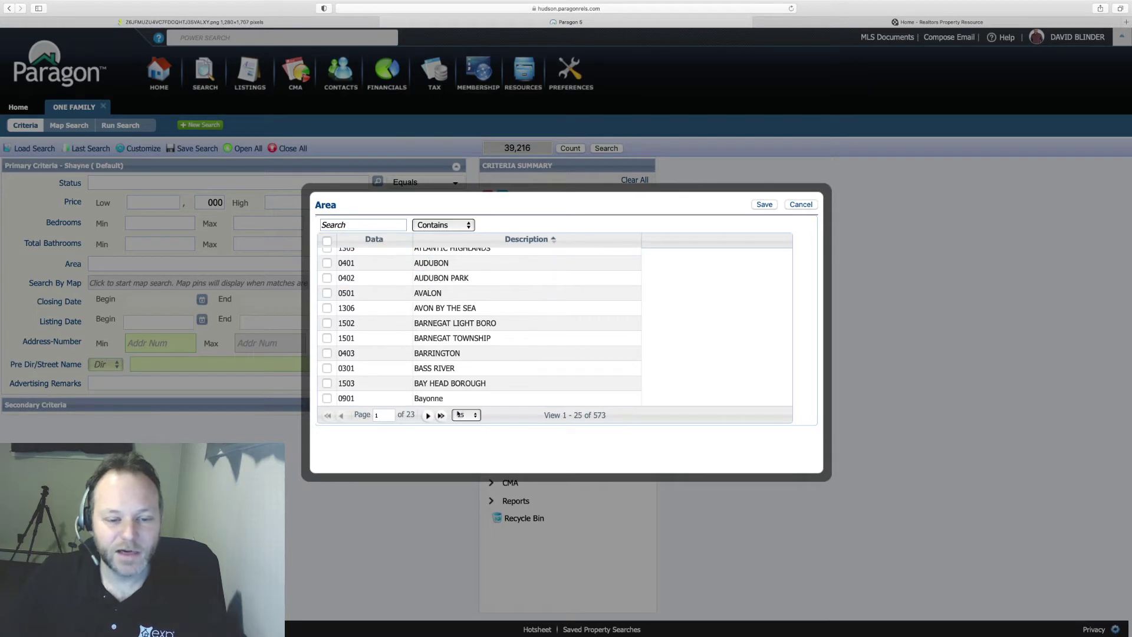
click(429, 416)
click(427, 416)
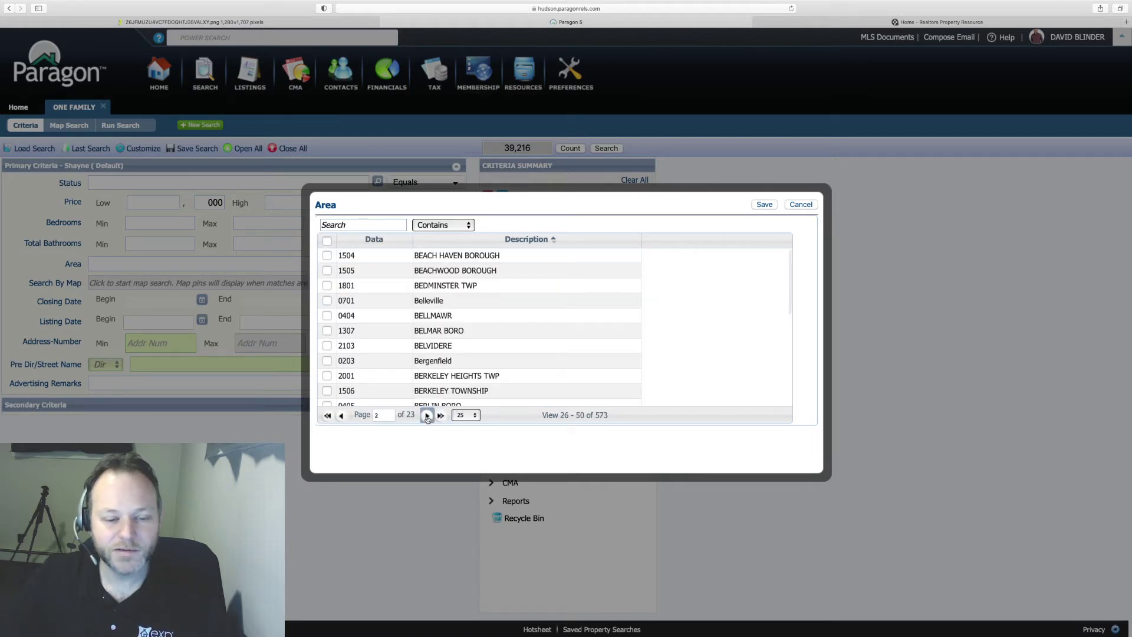
click(428, 416)
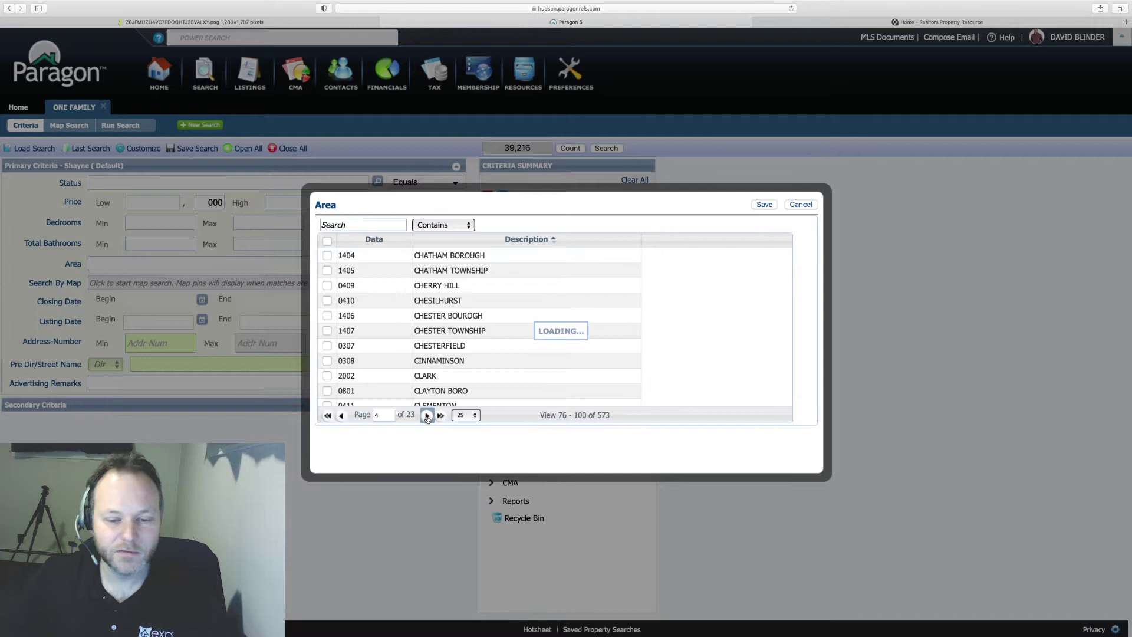
click(428, 416)
click(428, 416)
click(428, 416)
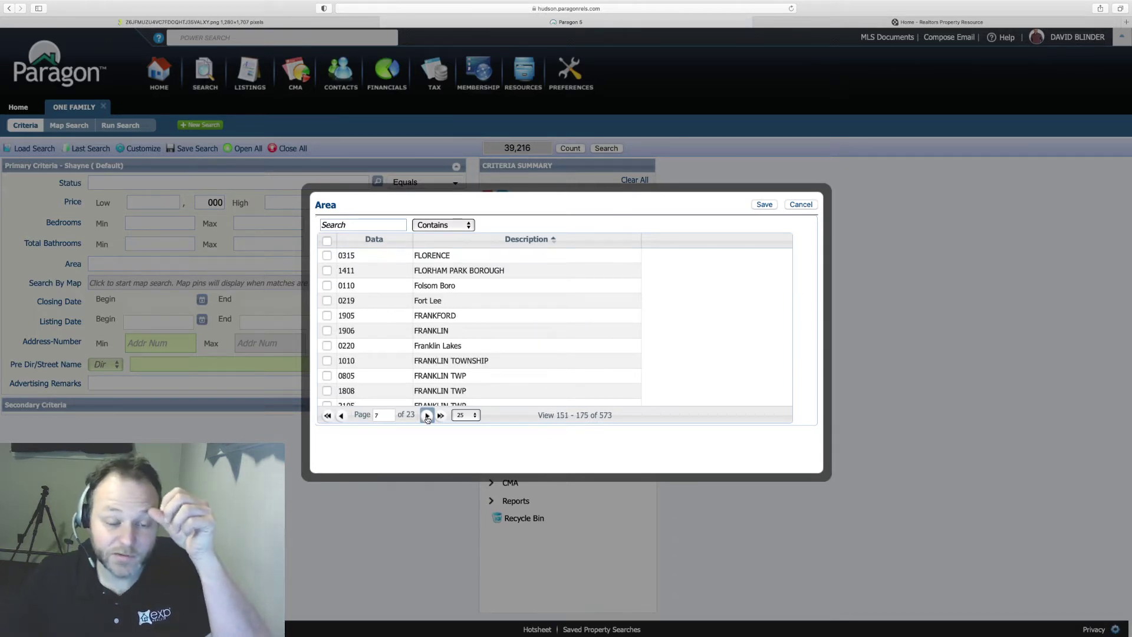
click(427, 416)
click(427, 416)
click(428, 416)
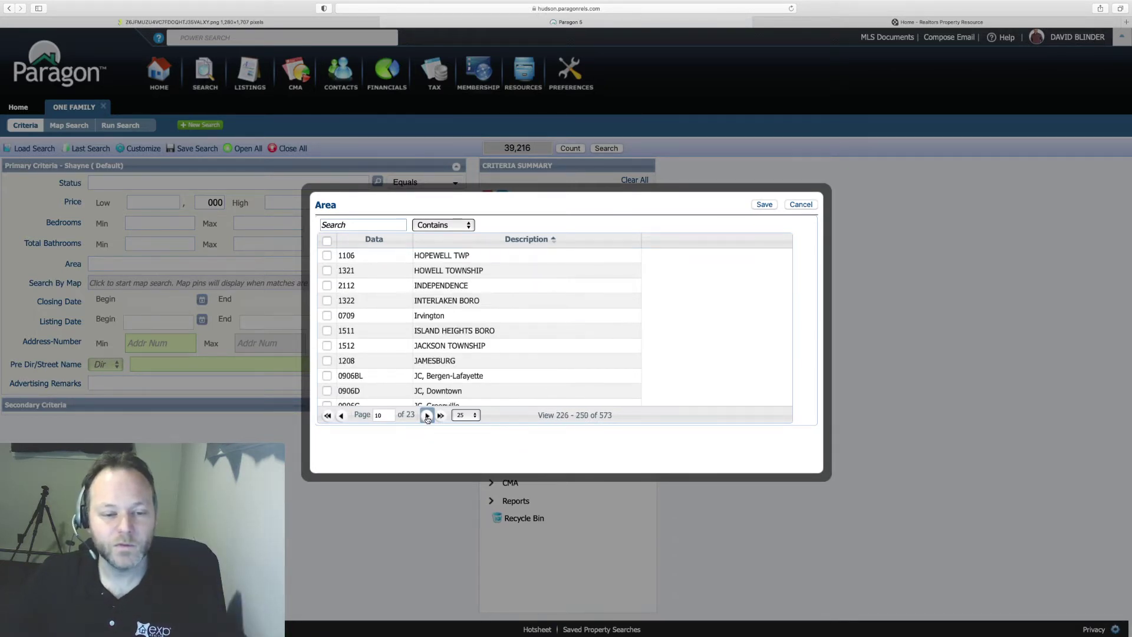
- Check 0906D JC, Downtown and save it into the search
scroll(430, 328, down, 3)
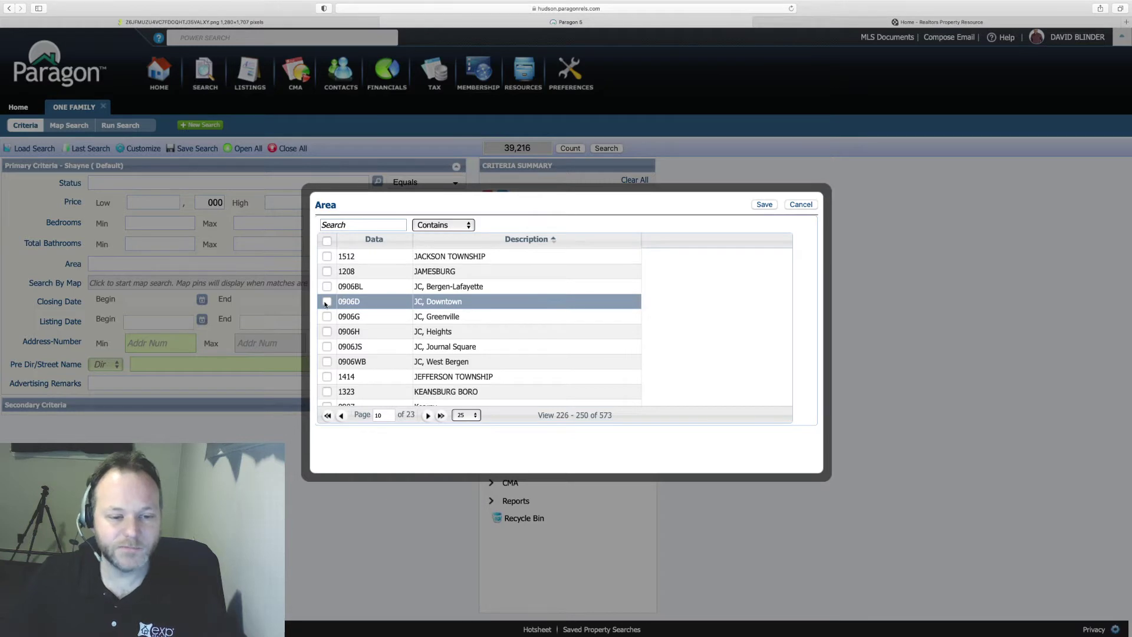
click(327, 302)
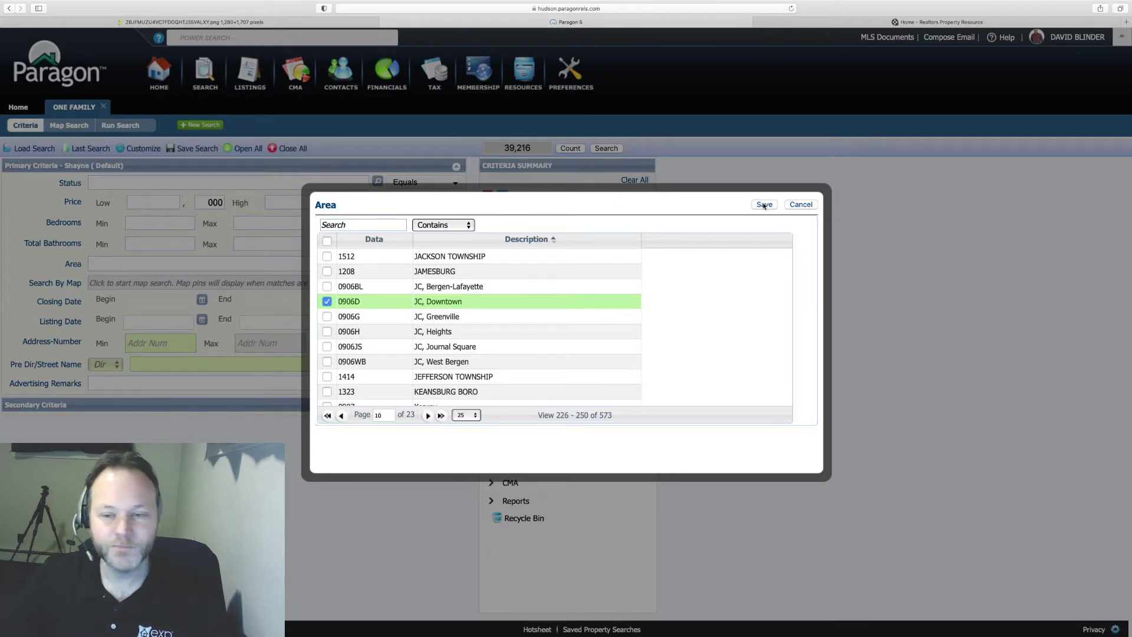
click(764, 204)
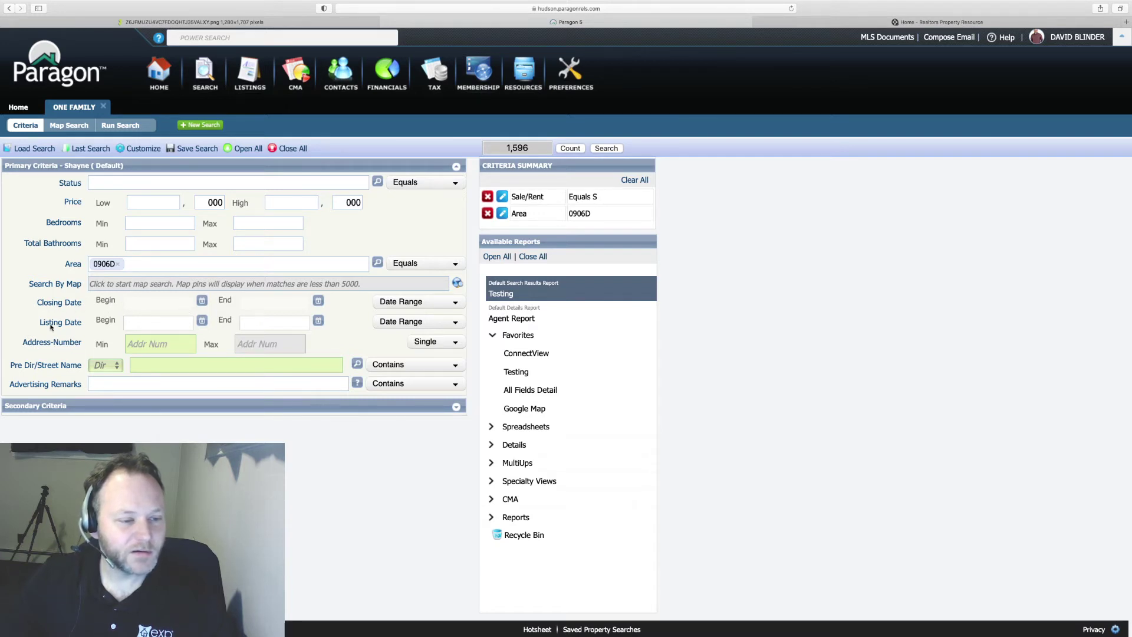
- Set Listing Date Begin to 06/01/2021 using the June 2021 calendar
click(201, 321)
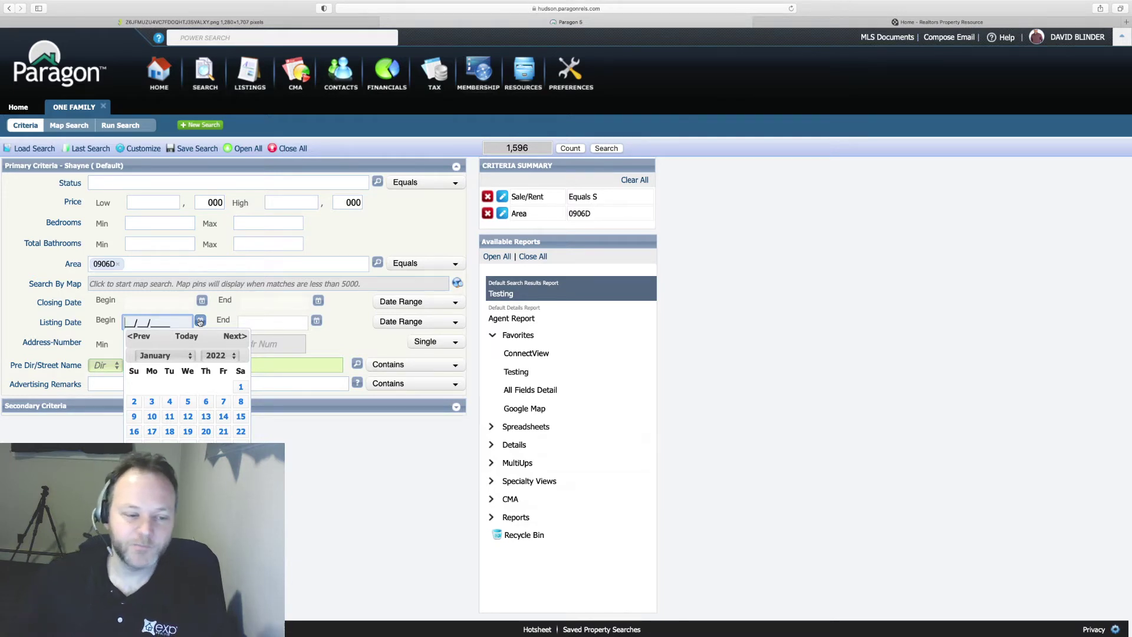
click(160, 357)
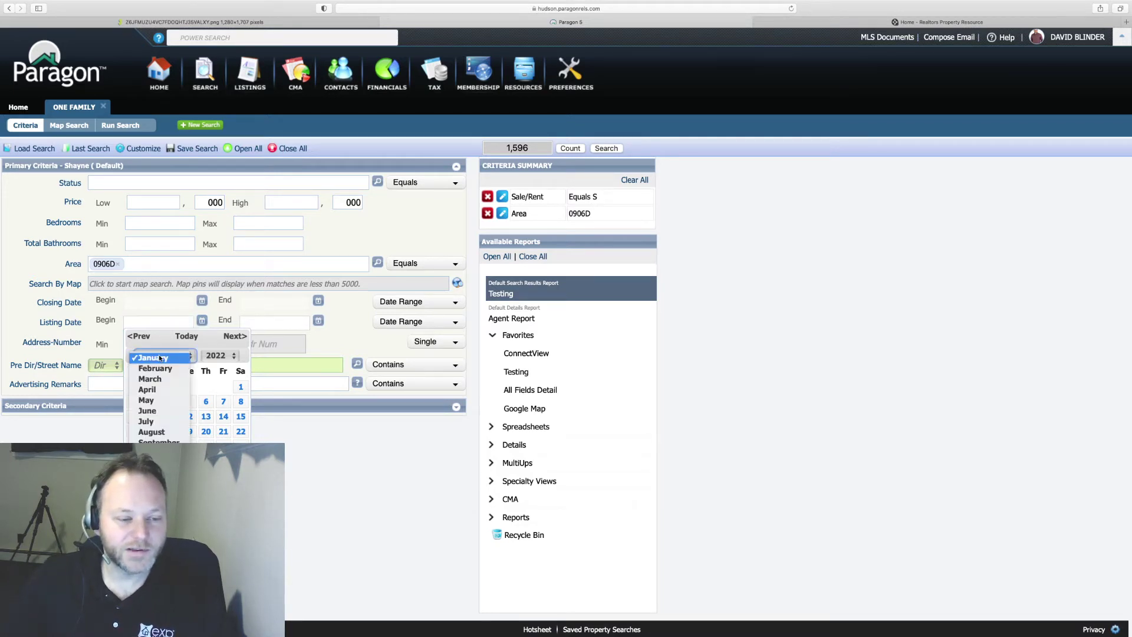
click(148, 410)
click(222, 354)
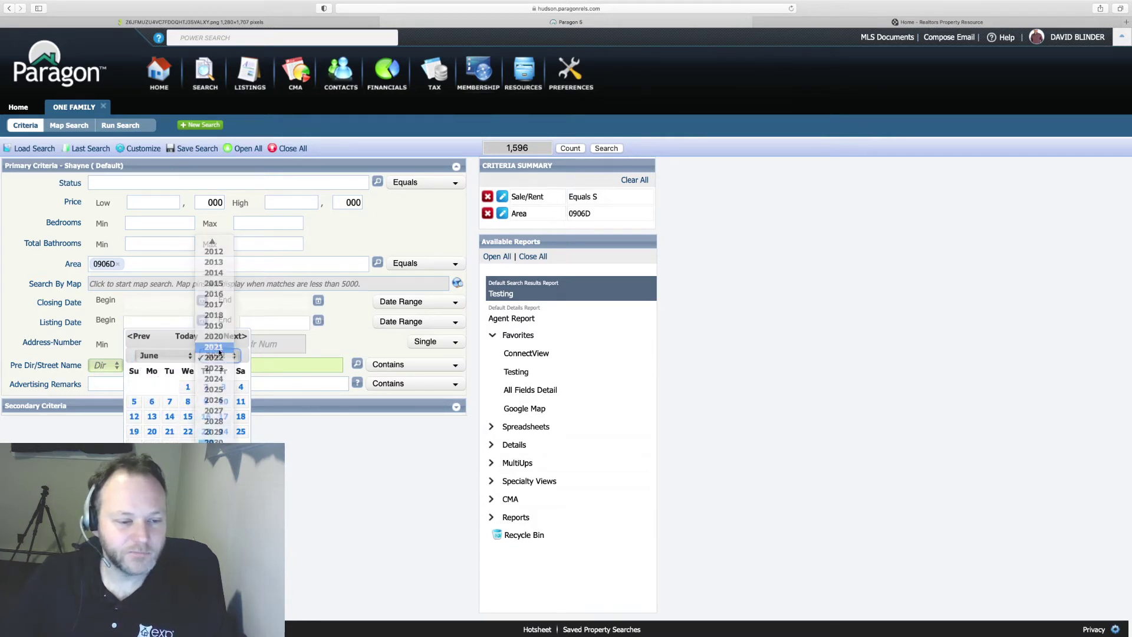
click(217, 347)
click(170, 387)
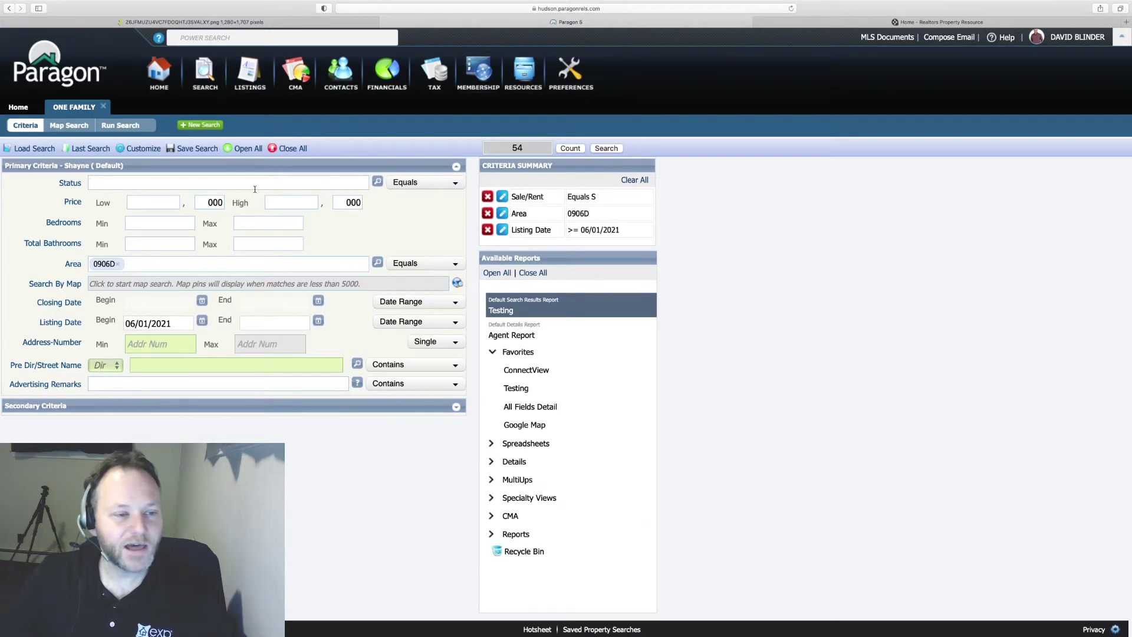
- Check 1 - Active, 2 - Sold and 3 - Pending in the Status lookup and save
click(378, 182)
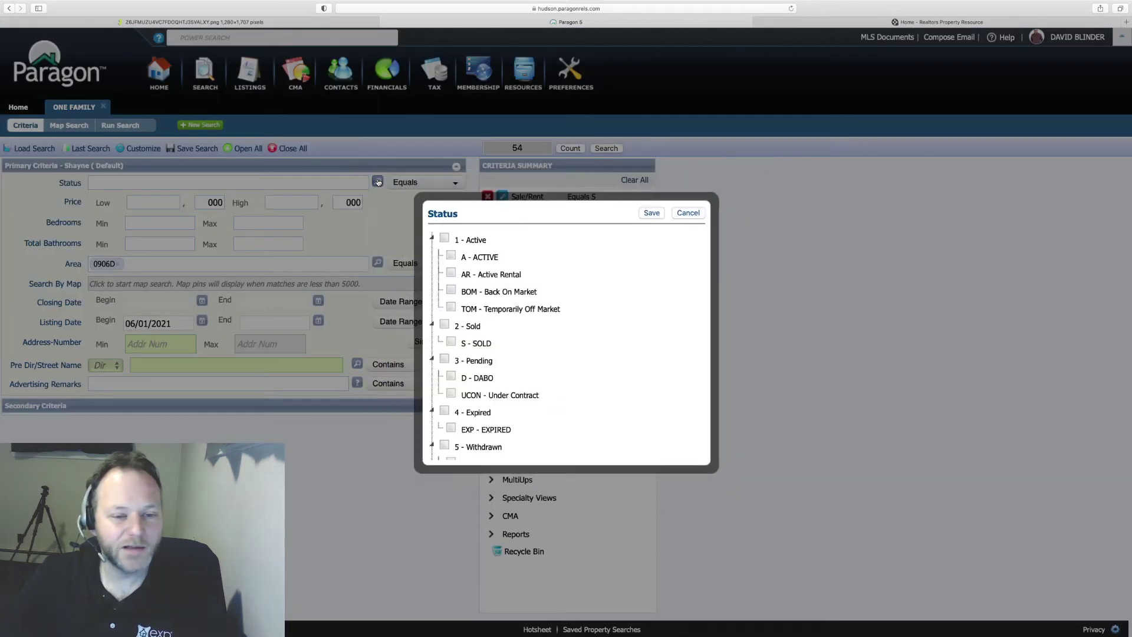
click(445, 240)
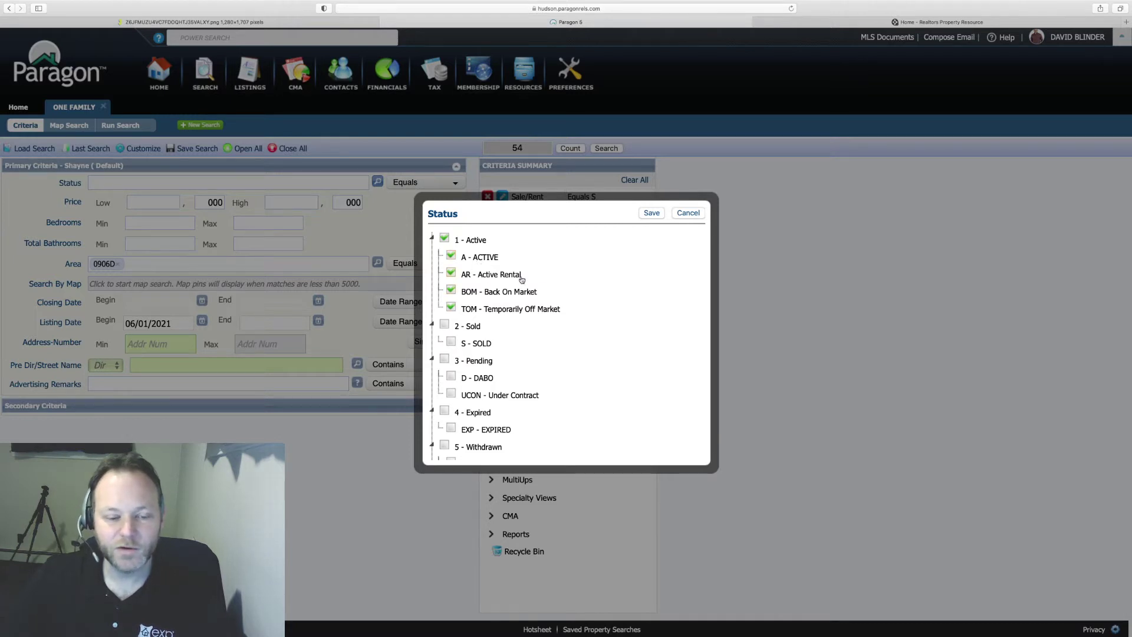
click(444, 325)
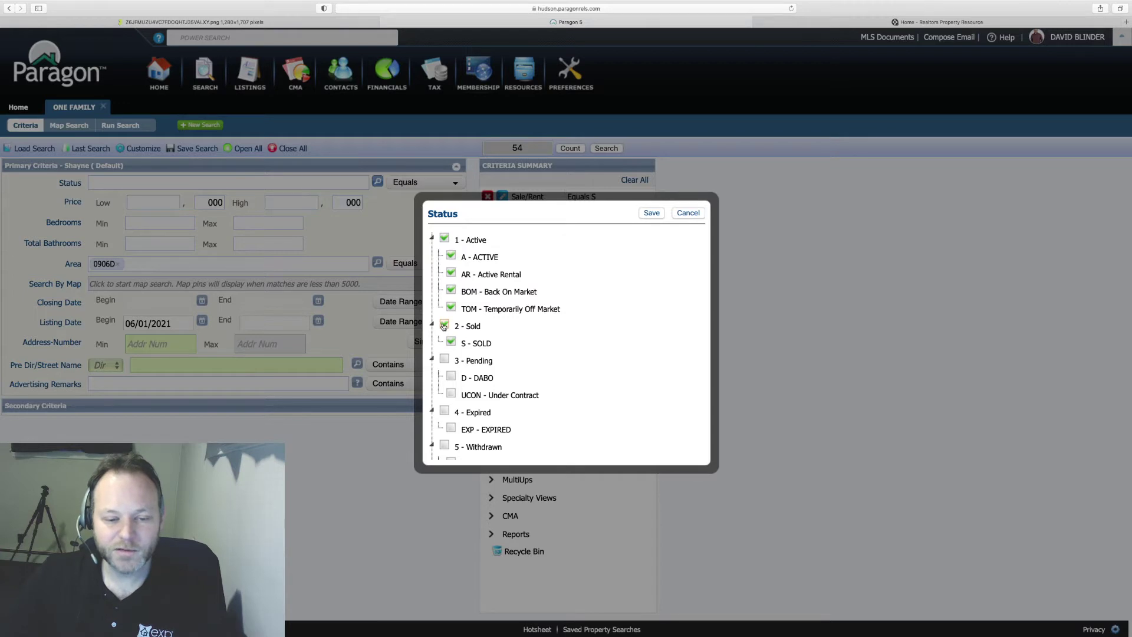
click(444, 361)
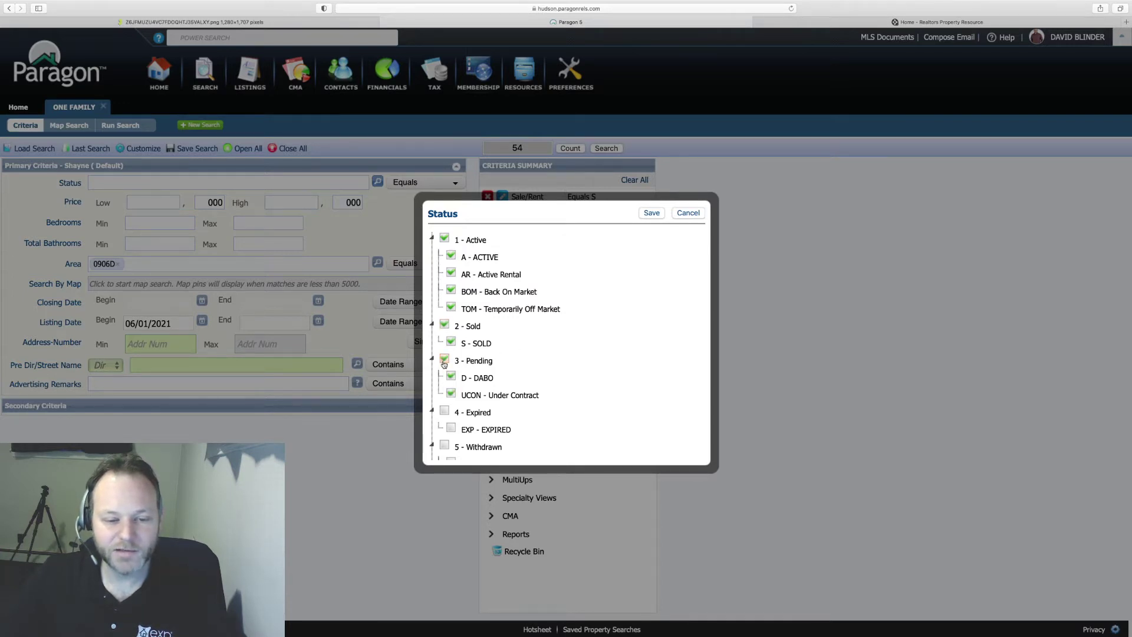
scroll(444, 364, down, 5)
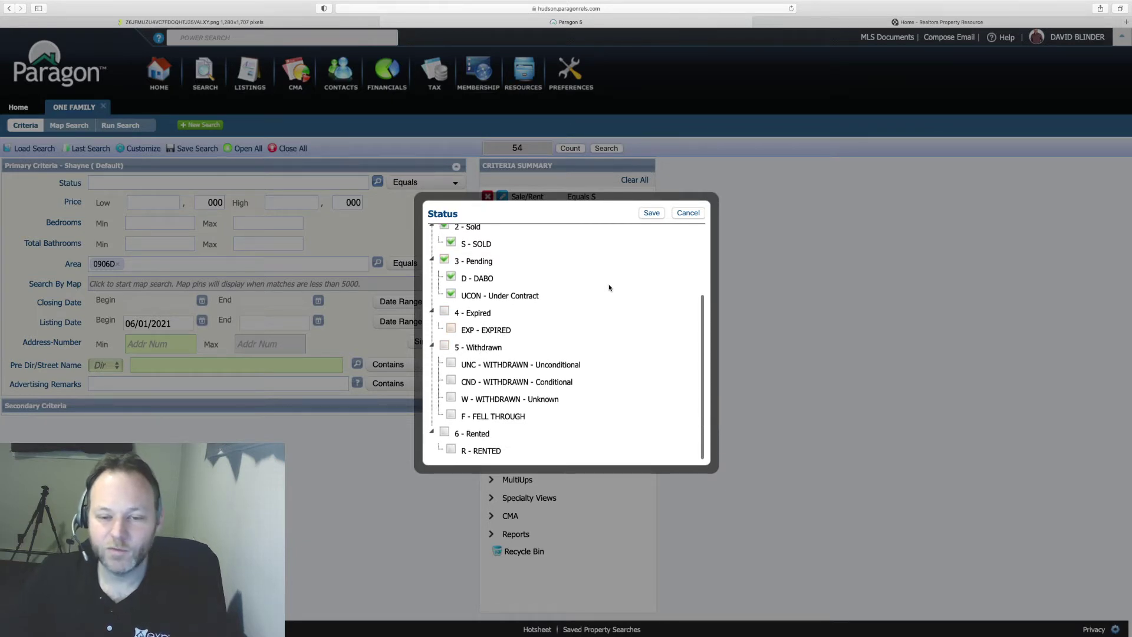
click(651, 213)
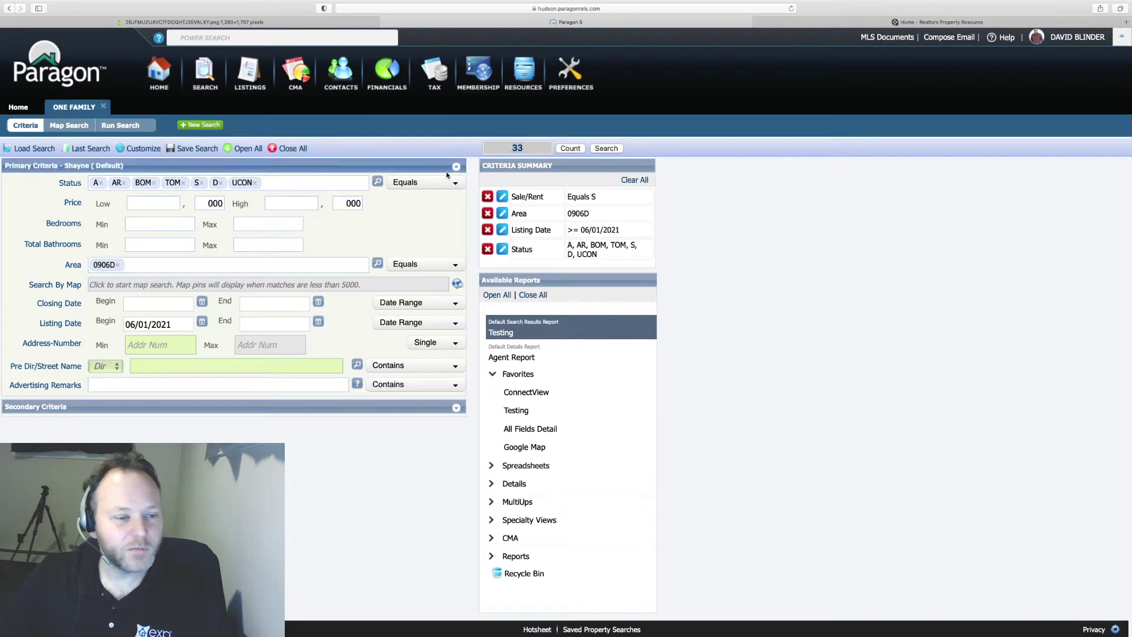
- Enter 4 as Bedrooms max, and 1 and 3 as Total Bathrooms min and max
click(164, 225)
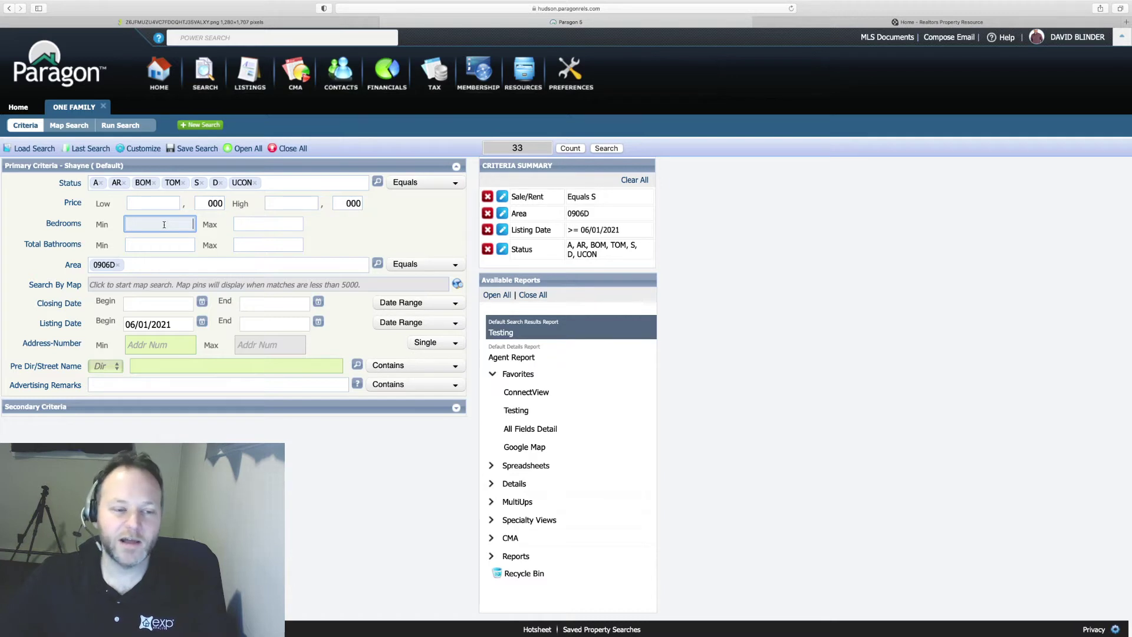
click(256, 227)
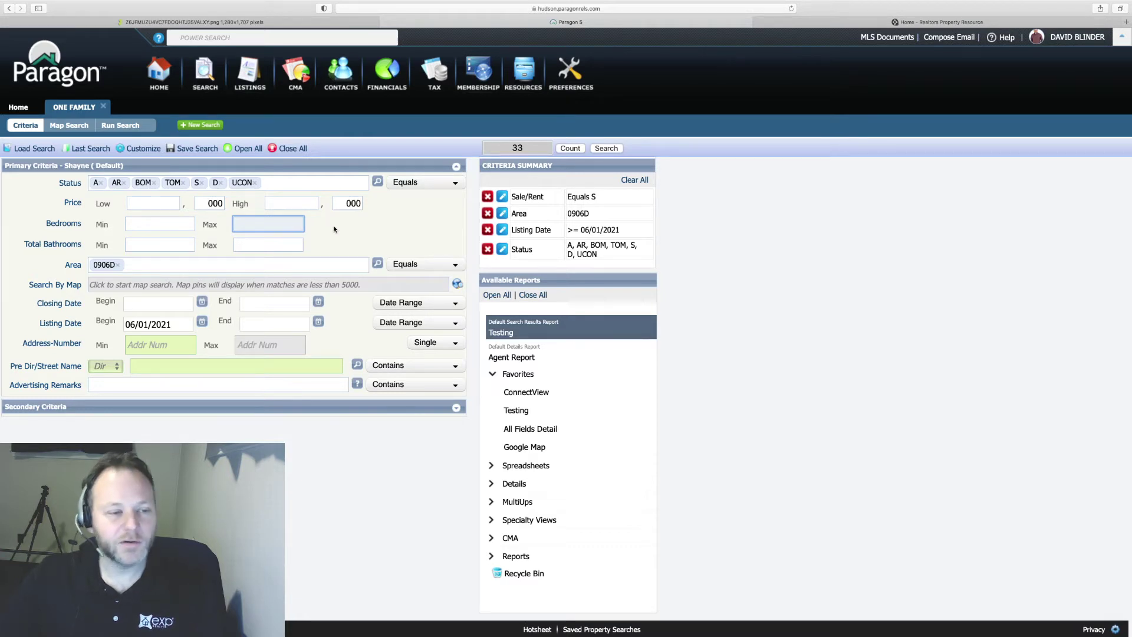
text(4)
key(Tab)
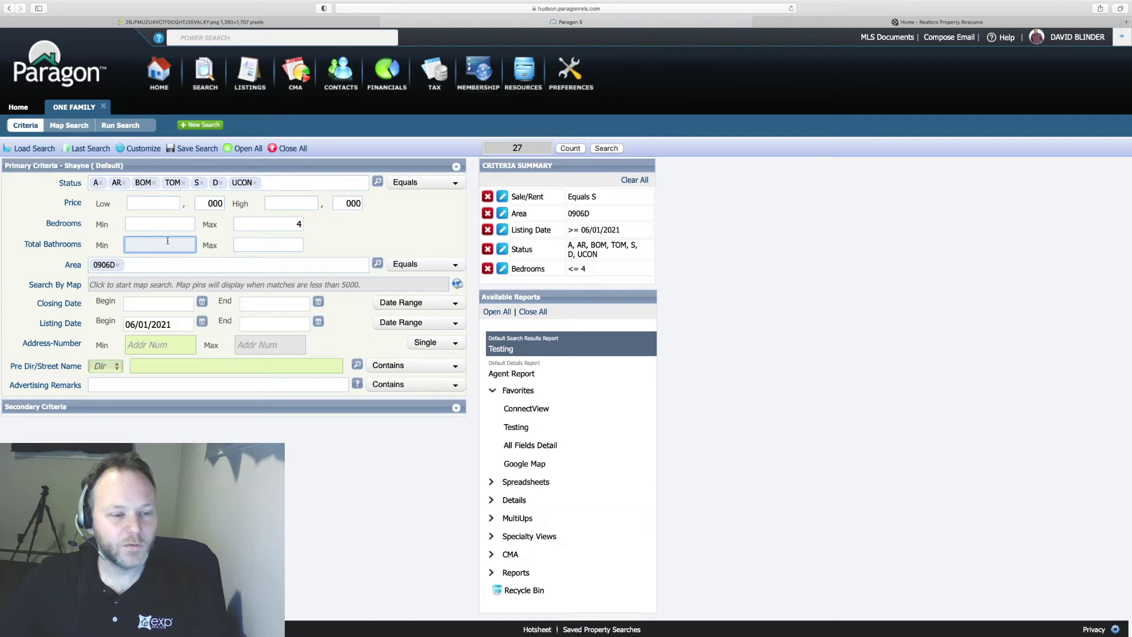
text(1)
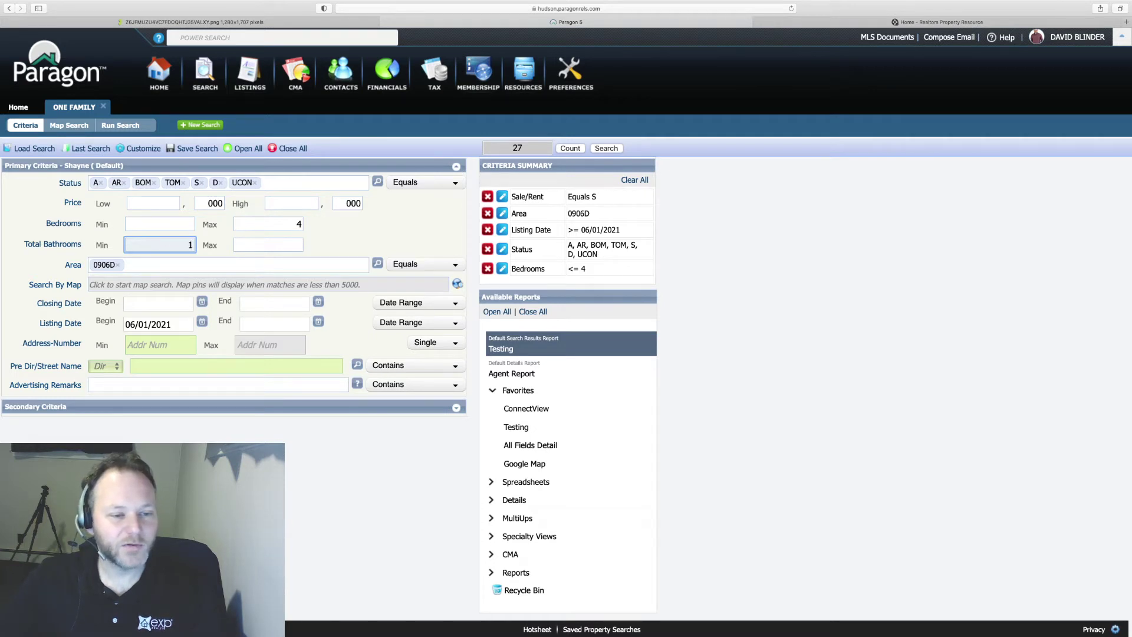
key(Tab)
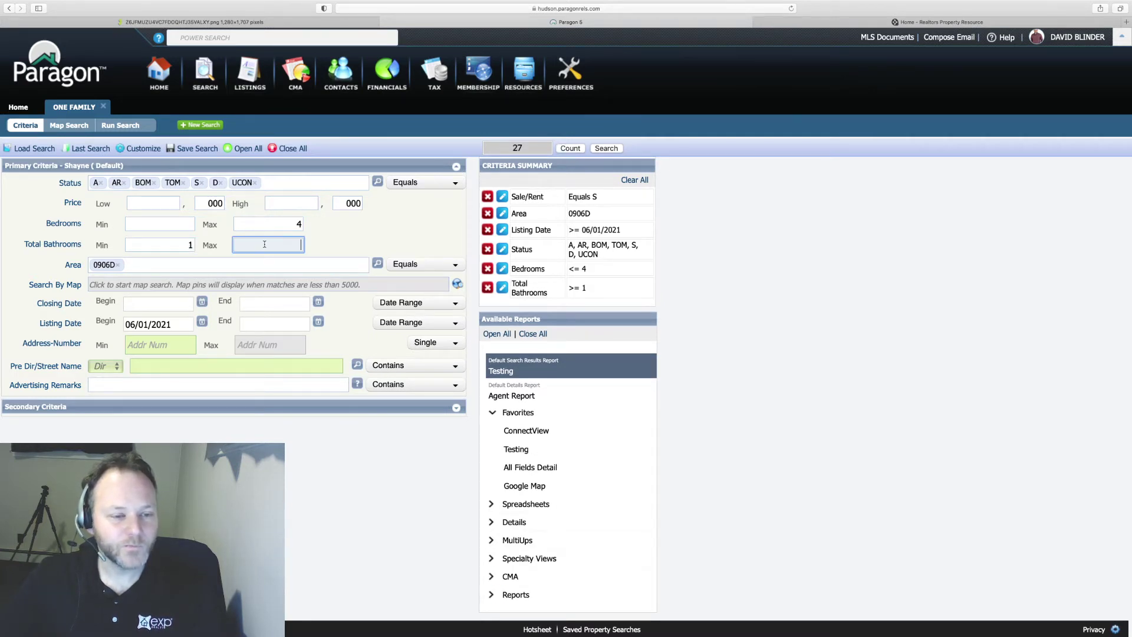
text(3)
key(Tab)
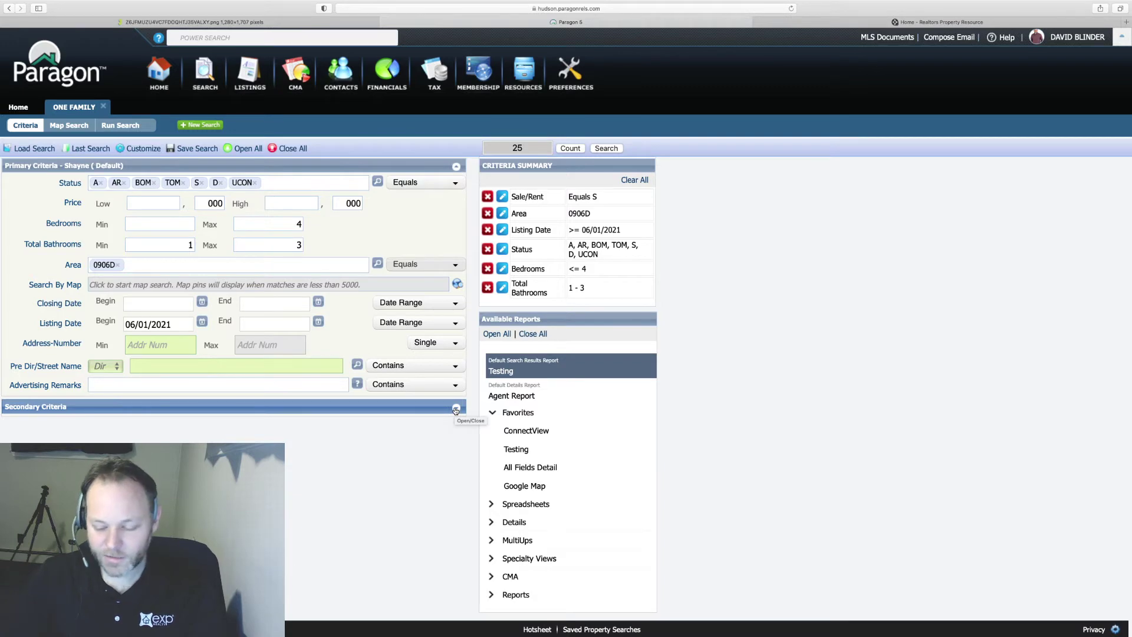
- Expand Secondary Criteria, browse the Features list, and cancel it without adding any features
key(super+equal)
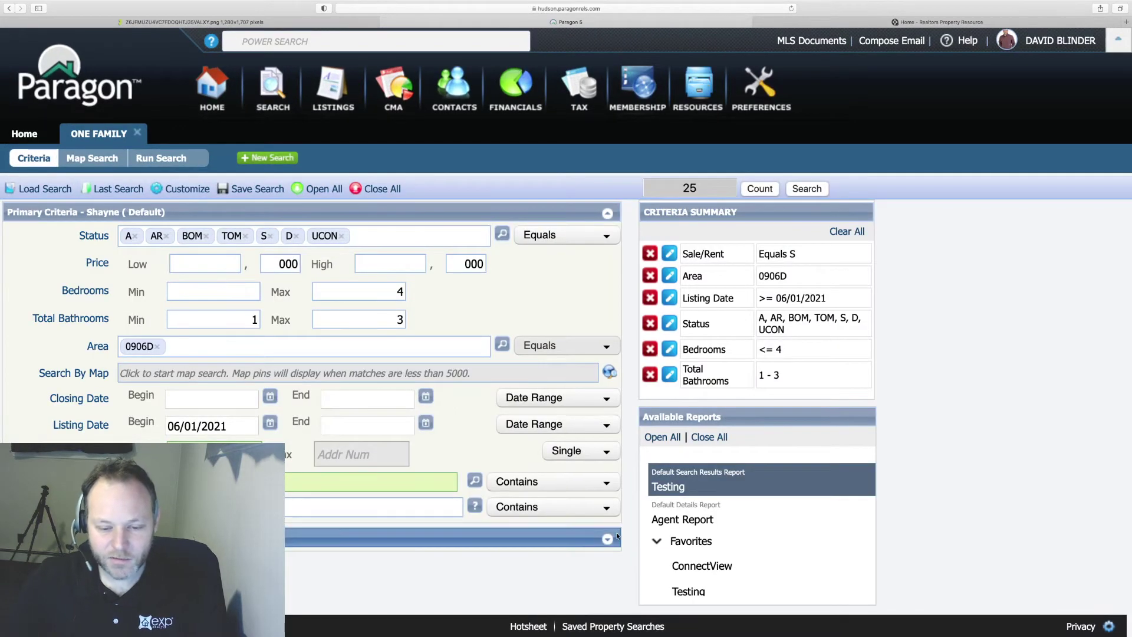
click(611, 538)
scroll(565, 502, down, 5)
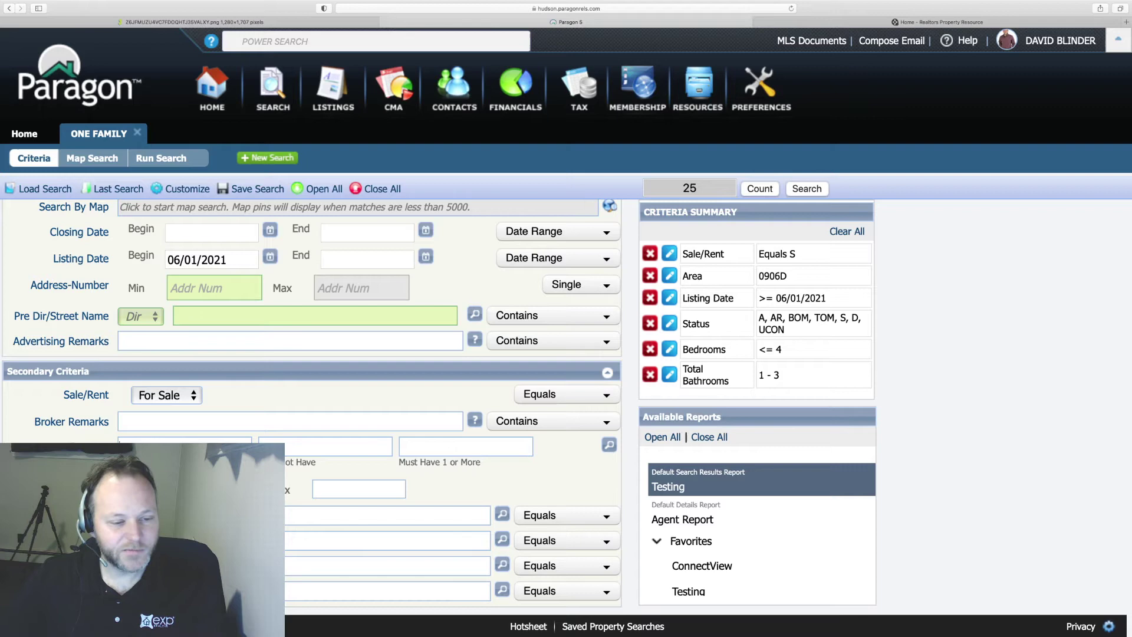
click(610, 444)
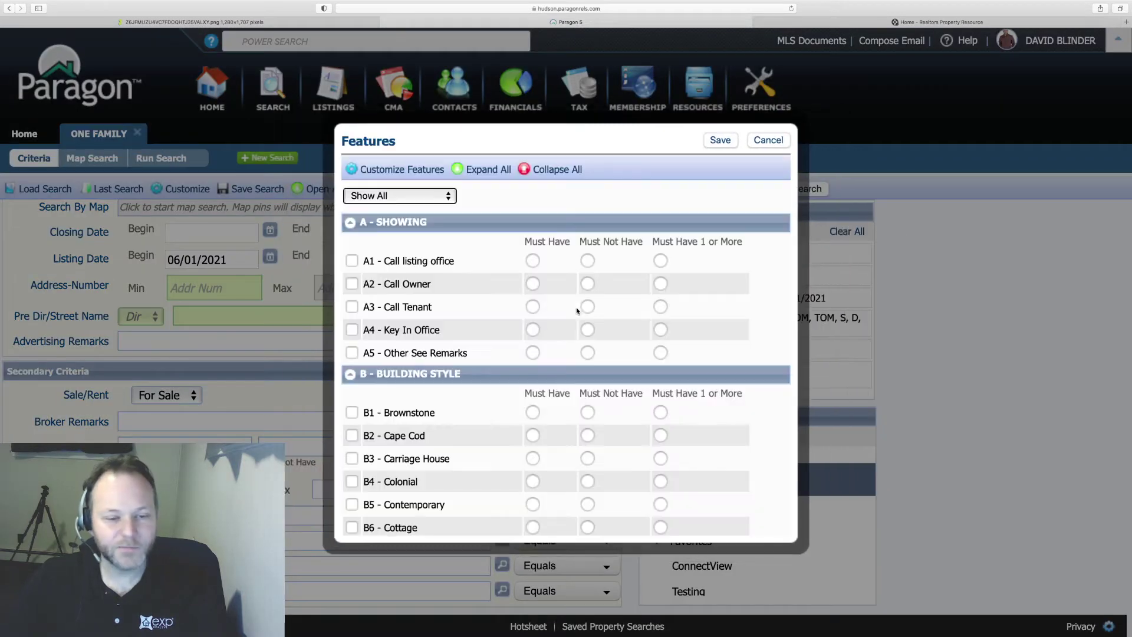
scroll(578, 311, down, 3)
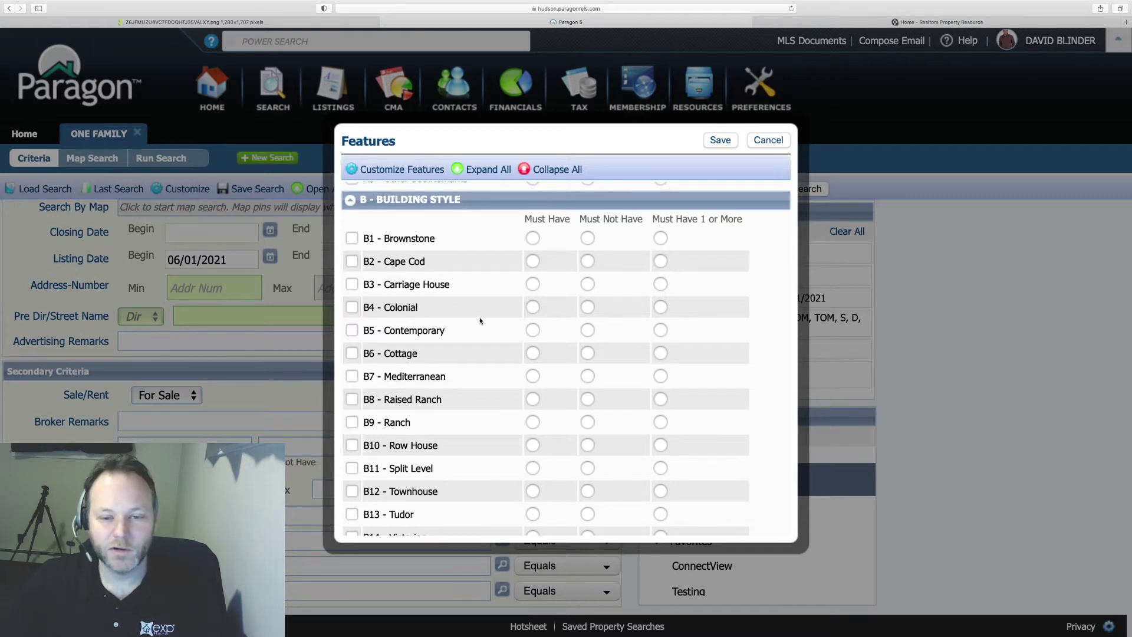
scroll(481, 321, down, 6)
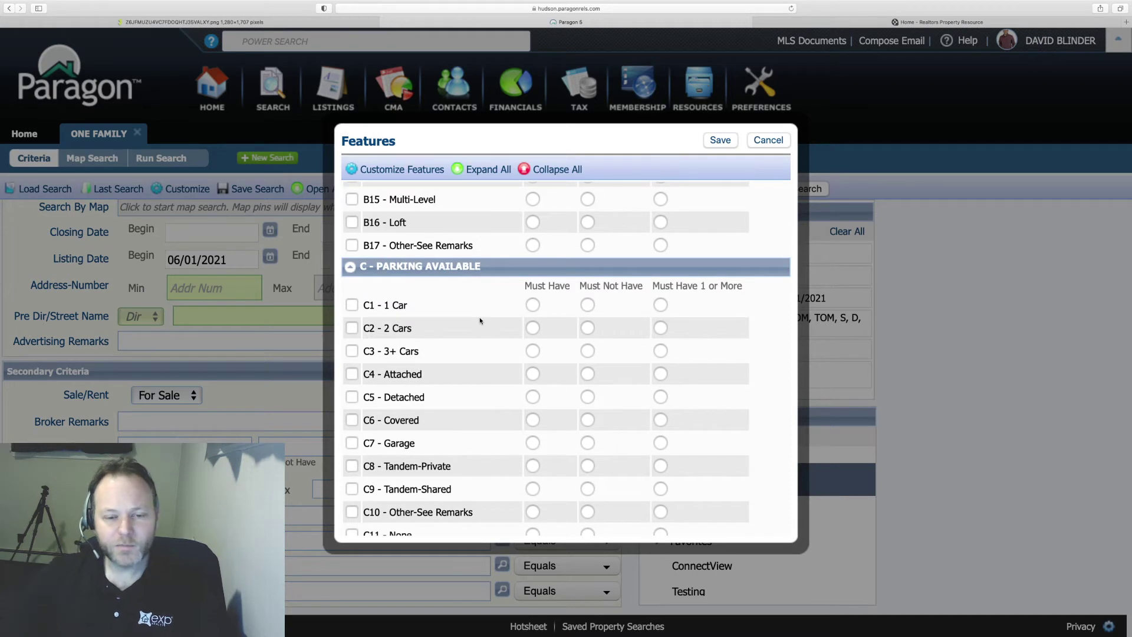
scroll(480, 321, down, 1)
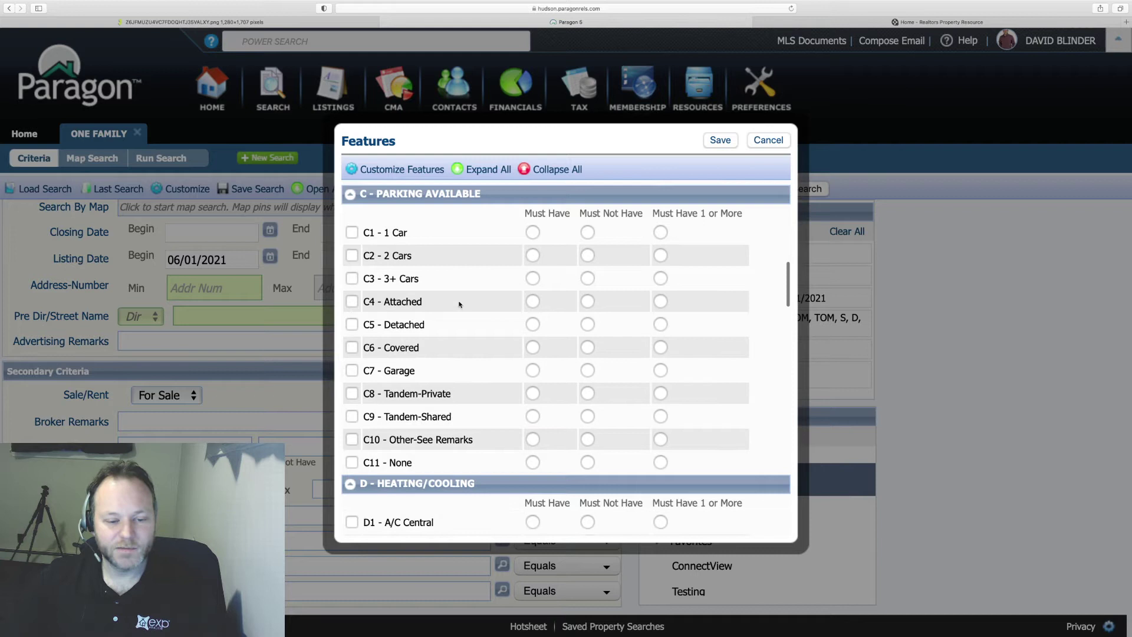
scroll(459, 304, down, 5)
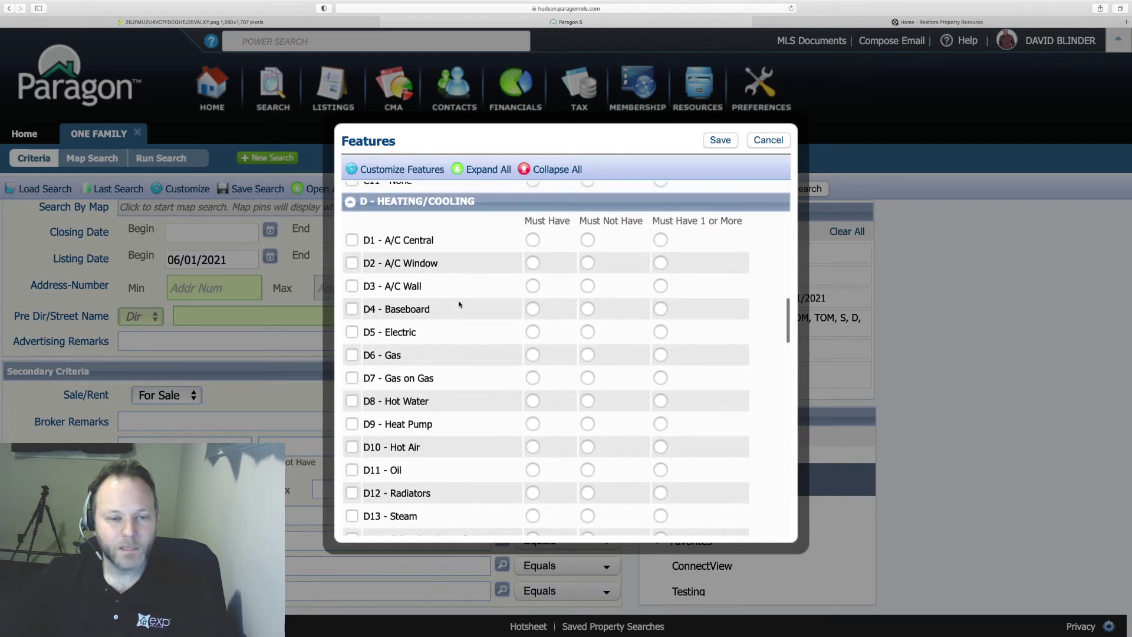
scroll(476, 327, down, 10)
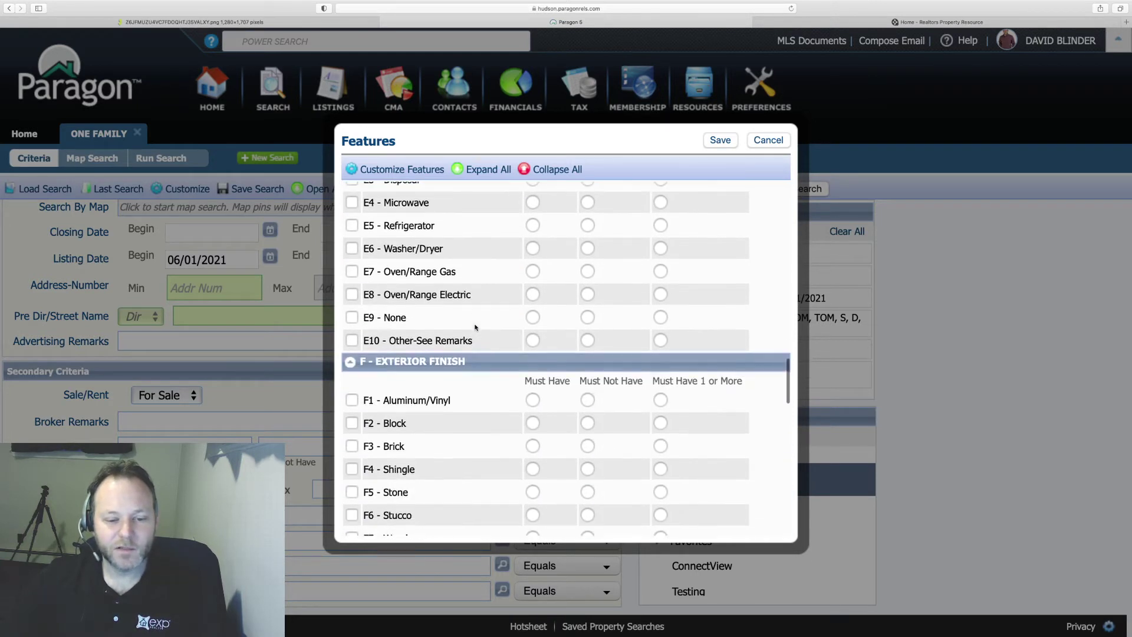
scroll(475, 328, down, 8)
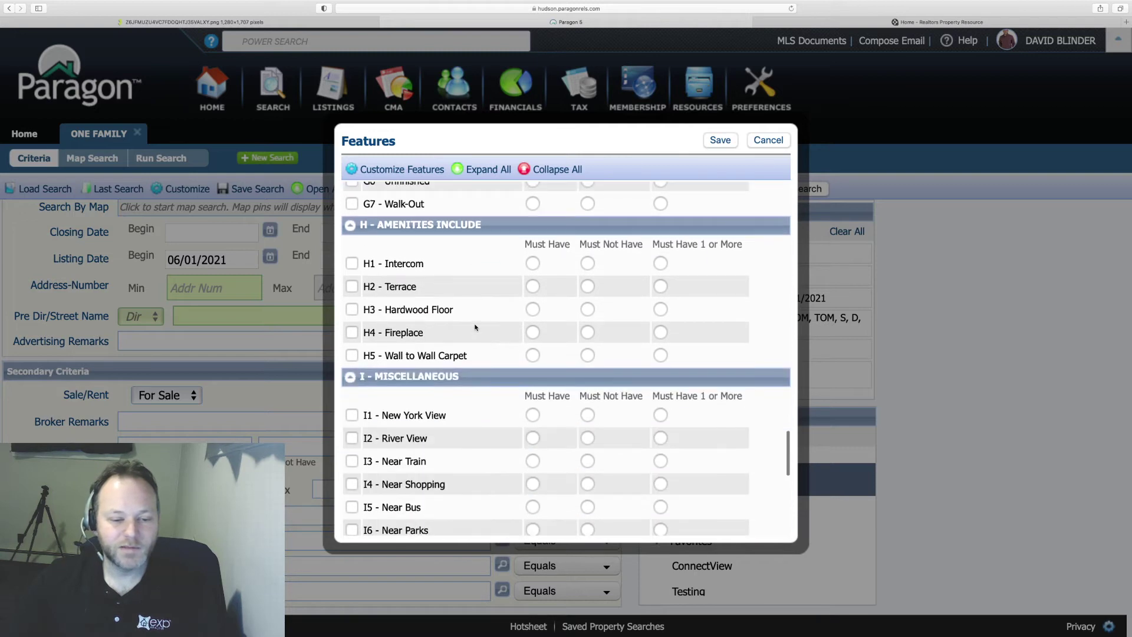
scroll(476, 327, down, 3)
scroll(476, 327, up, 20)
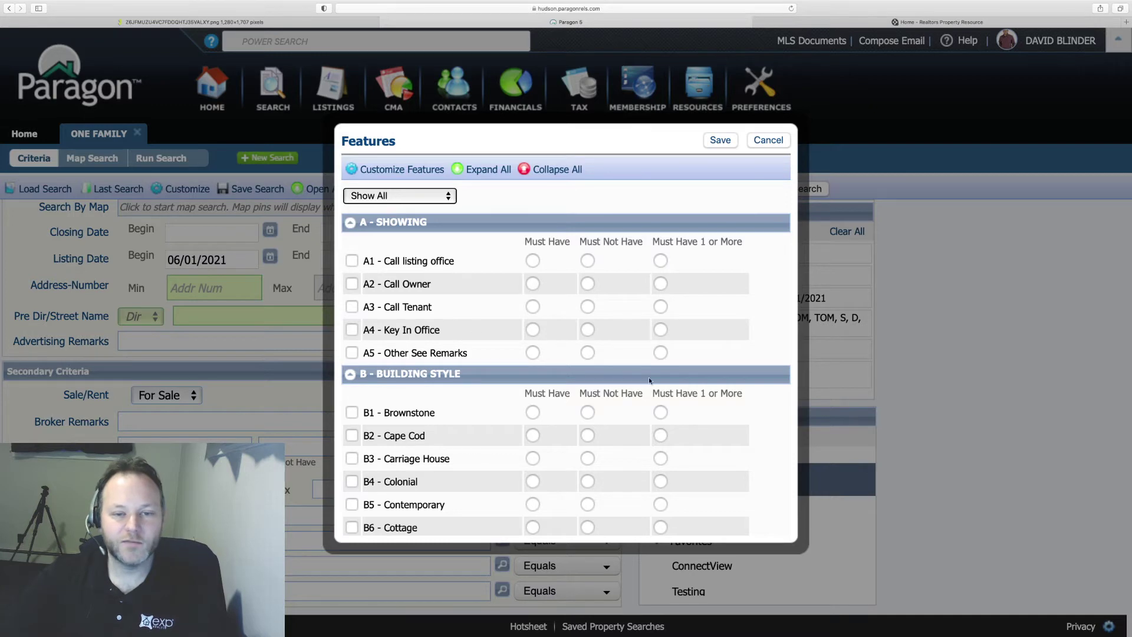
click(765, 144)
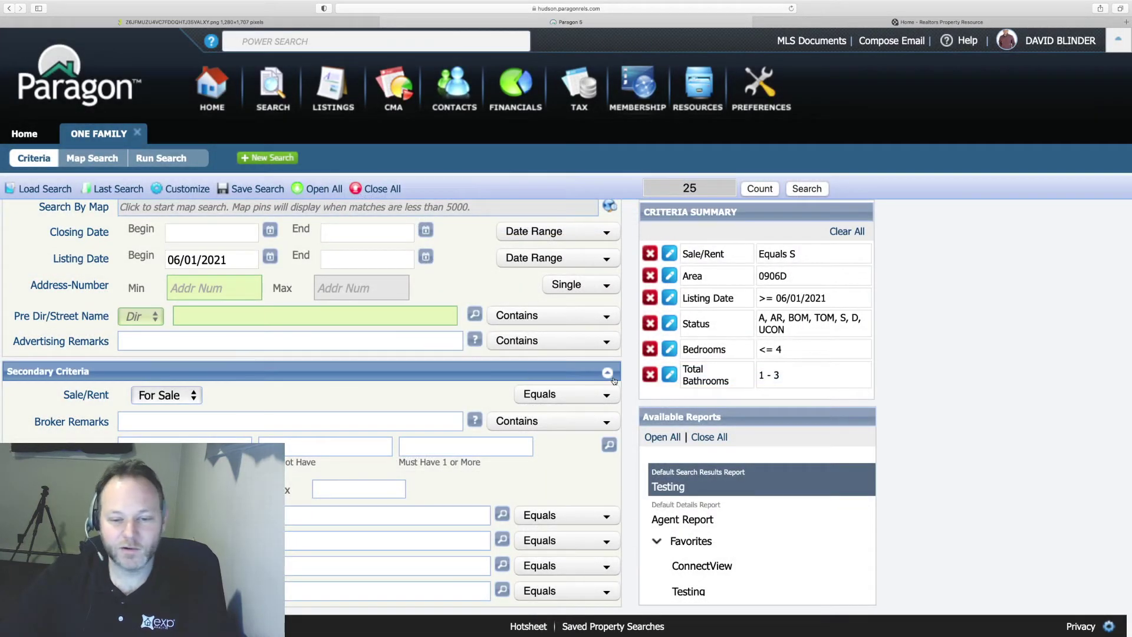
- Collapse Secondary Criteria and zoom the page out to show Area 0906D through Total Bathrooms
click(608, 374)
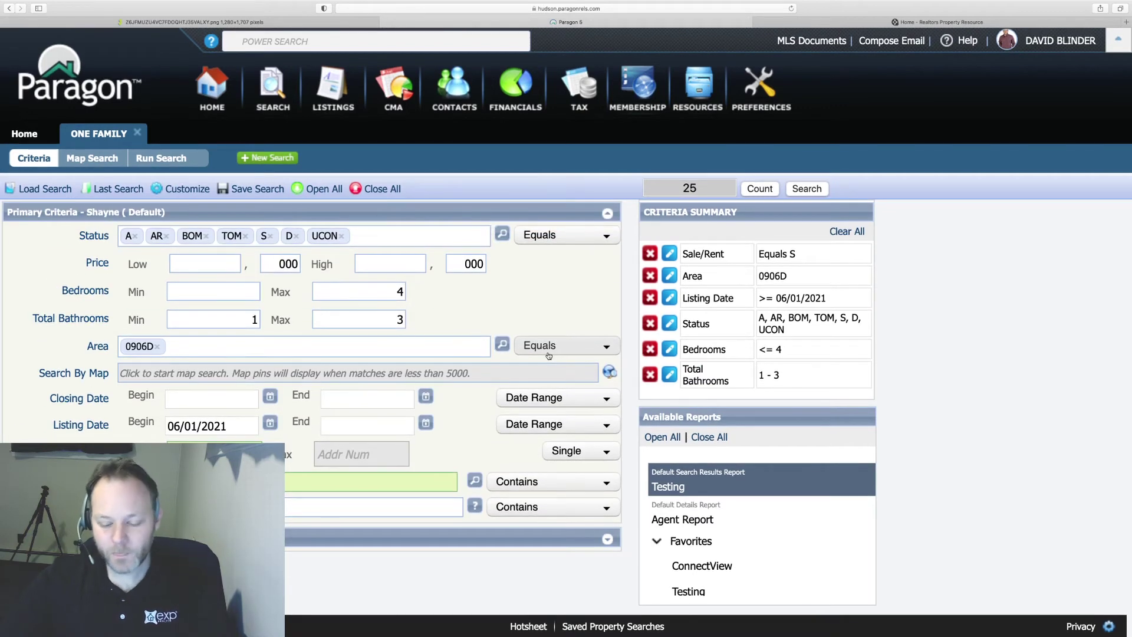
key(super+minus)
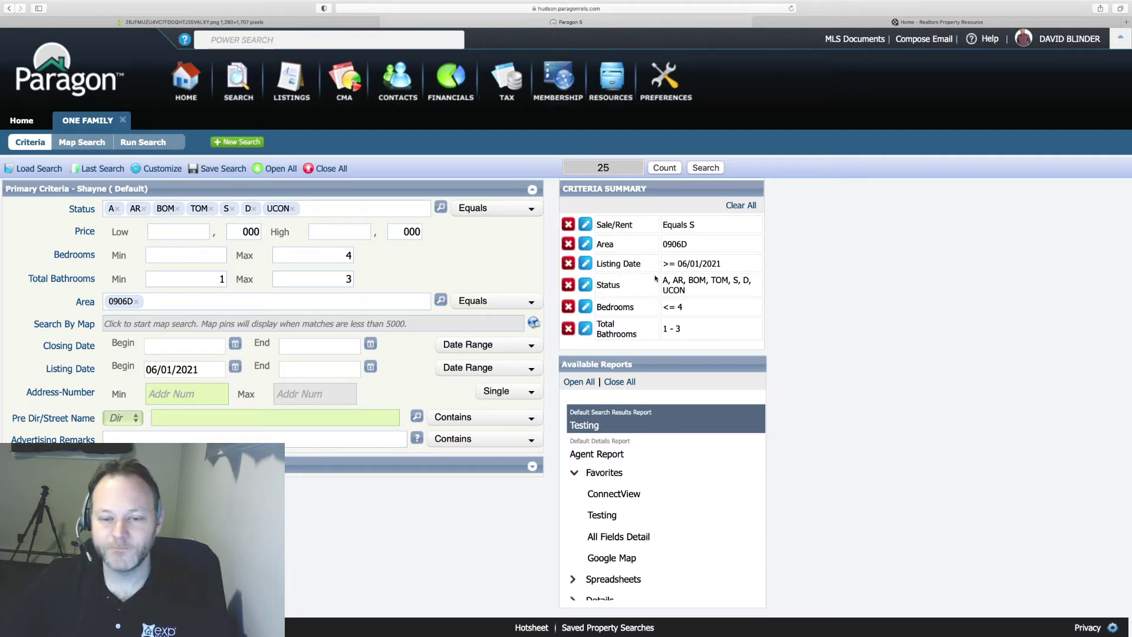
- Run the One Family search and sort its 25 results by price, lowest first, starting at $330,000
click(706, 170)
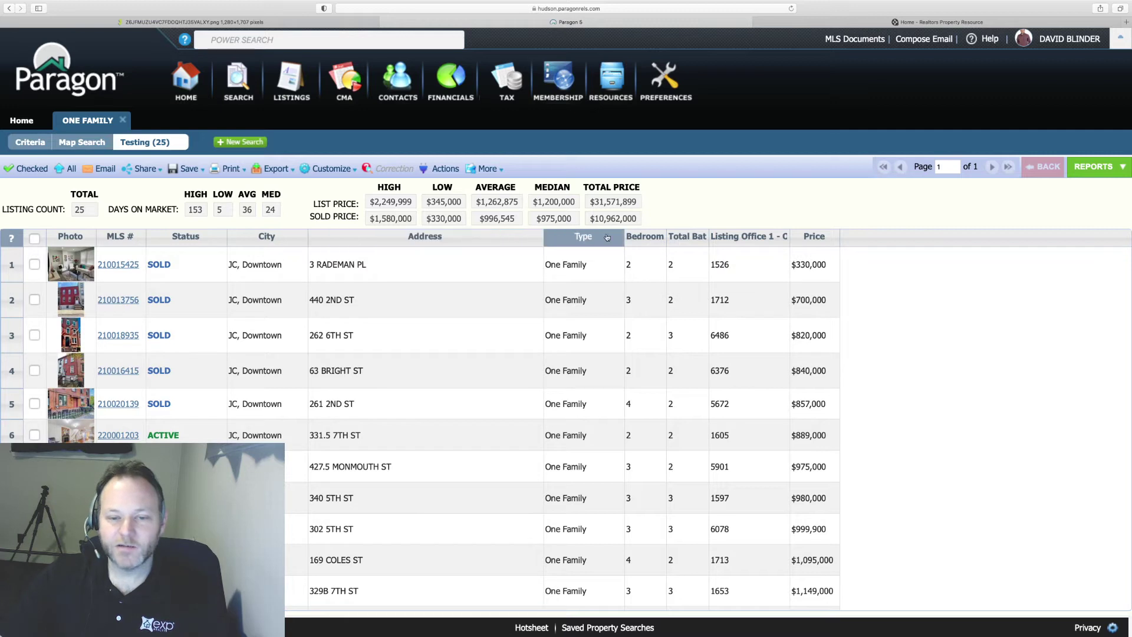
click(815, 239)
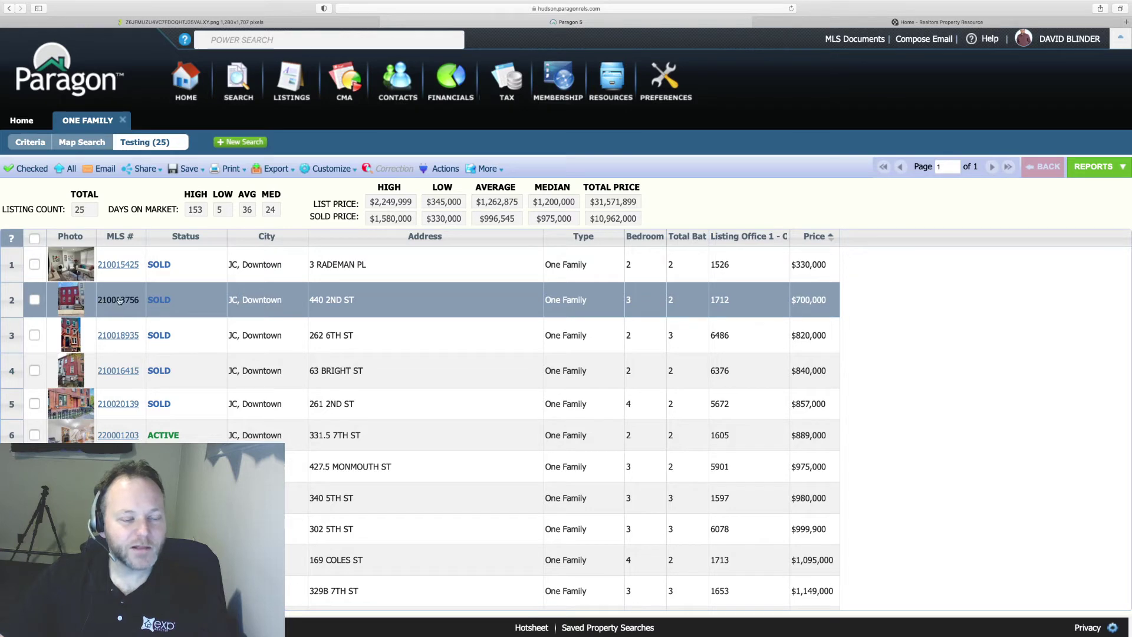
click(120, 301)
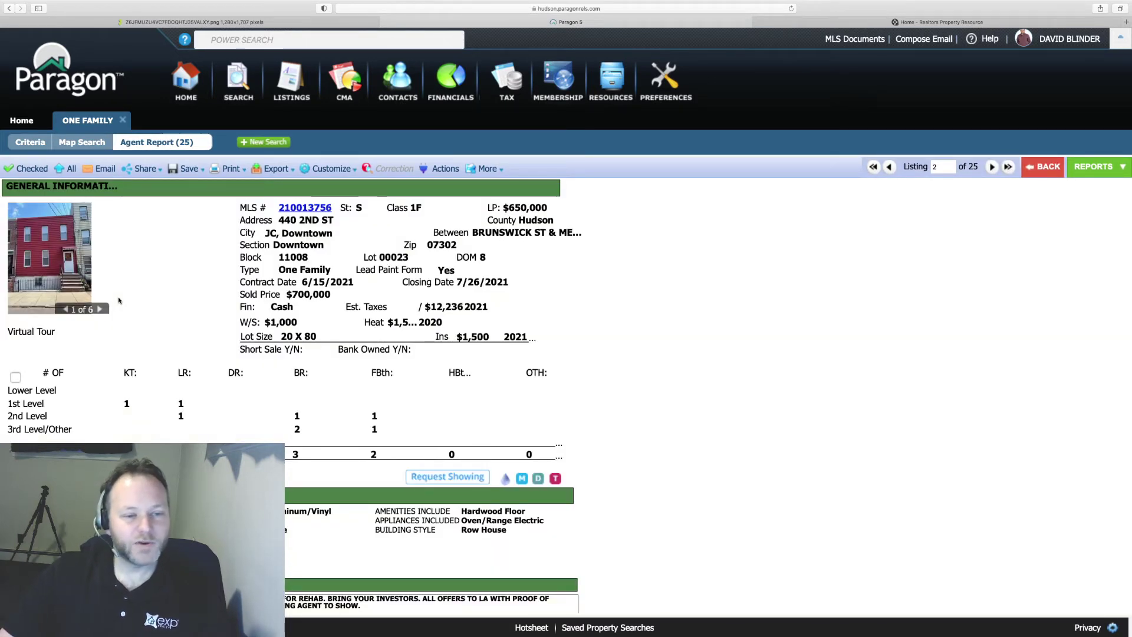
scroll(119, 301, down, 2)
scroll(119, 301, up, 2)
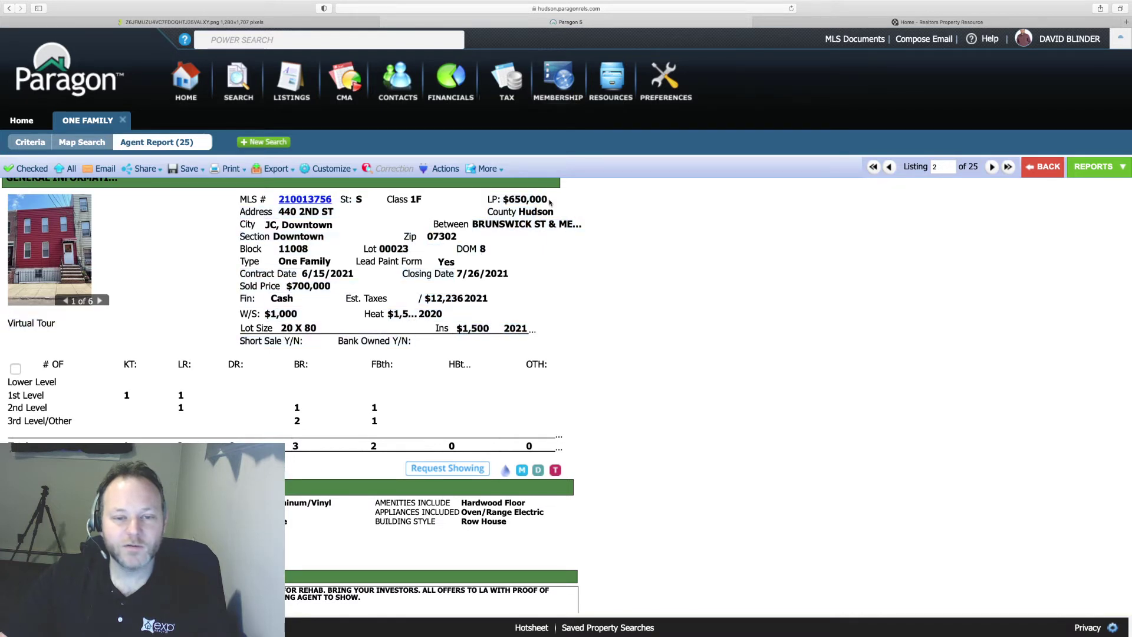
drag(544, 199, 494, 199)
click(494, 198)
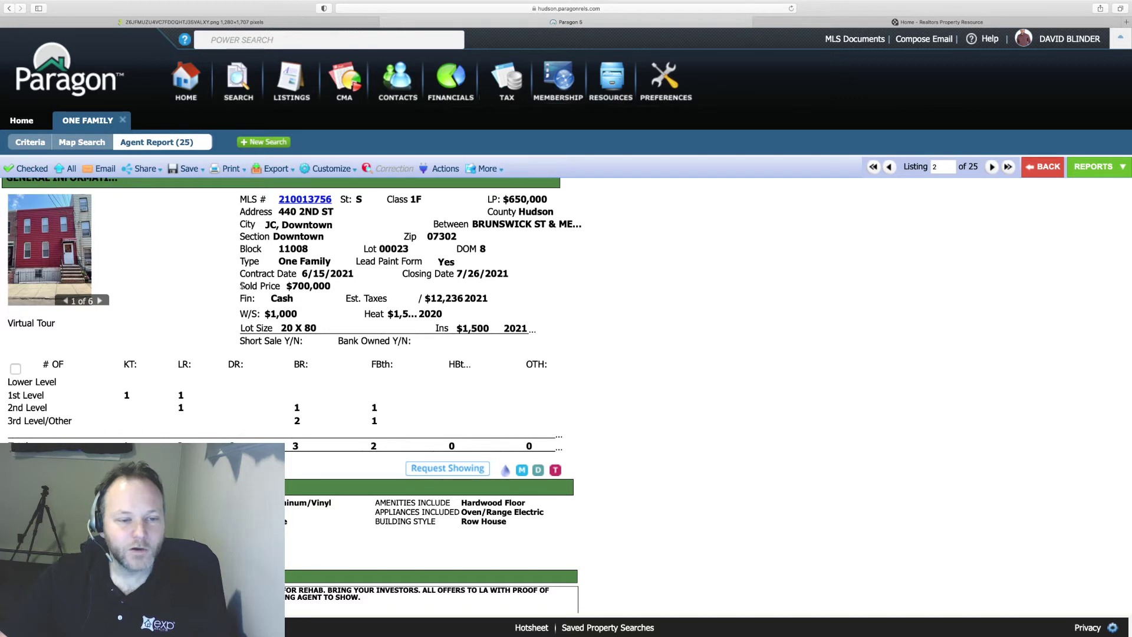
- Review the $700,000 sold price, Cash financing and the listing remarks
drag(242, 285, 327, 283)
click(327, 284)
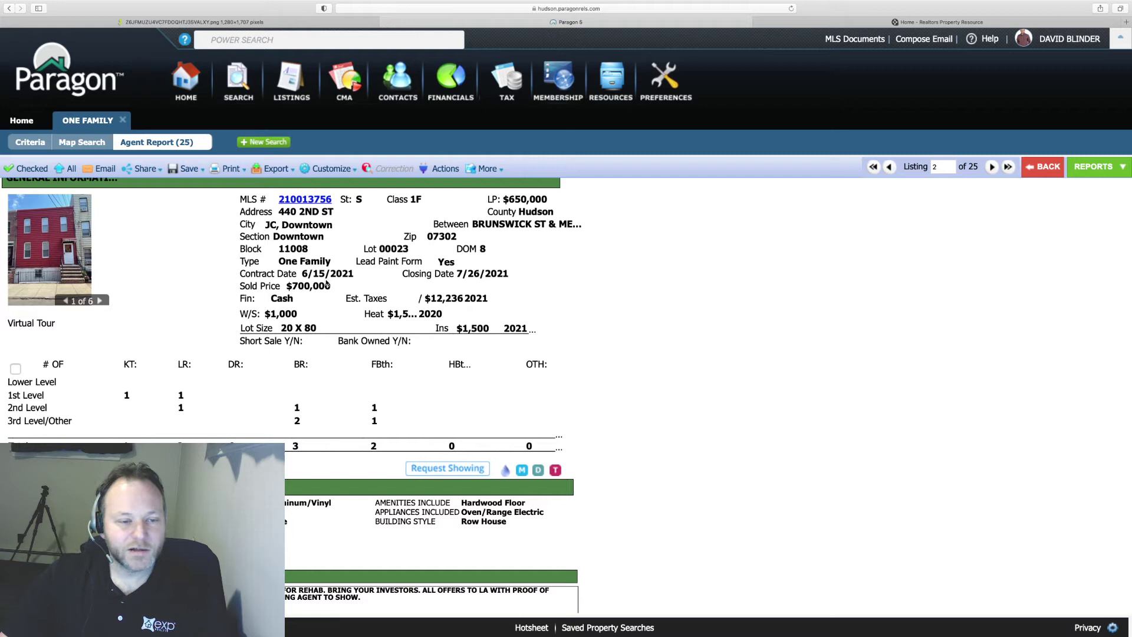
double_click(292, 299)
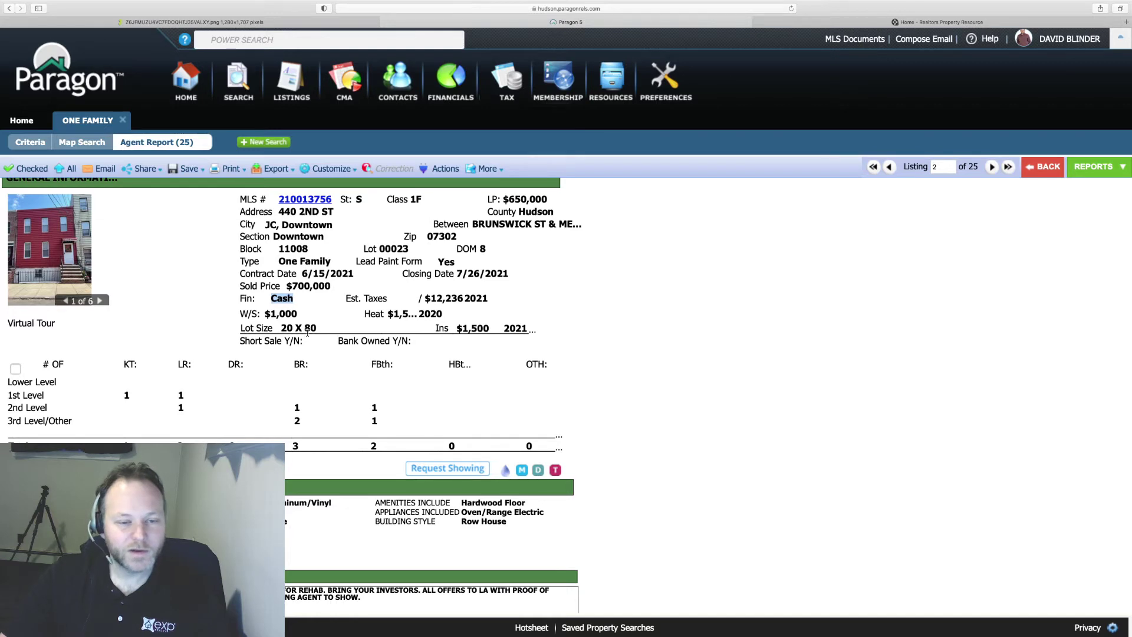
scroll(314, 331, down, 4)
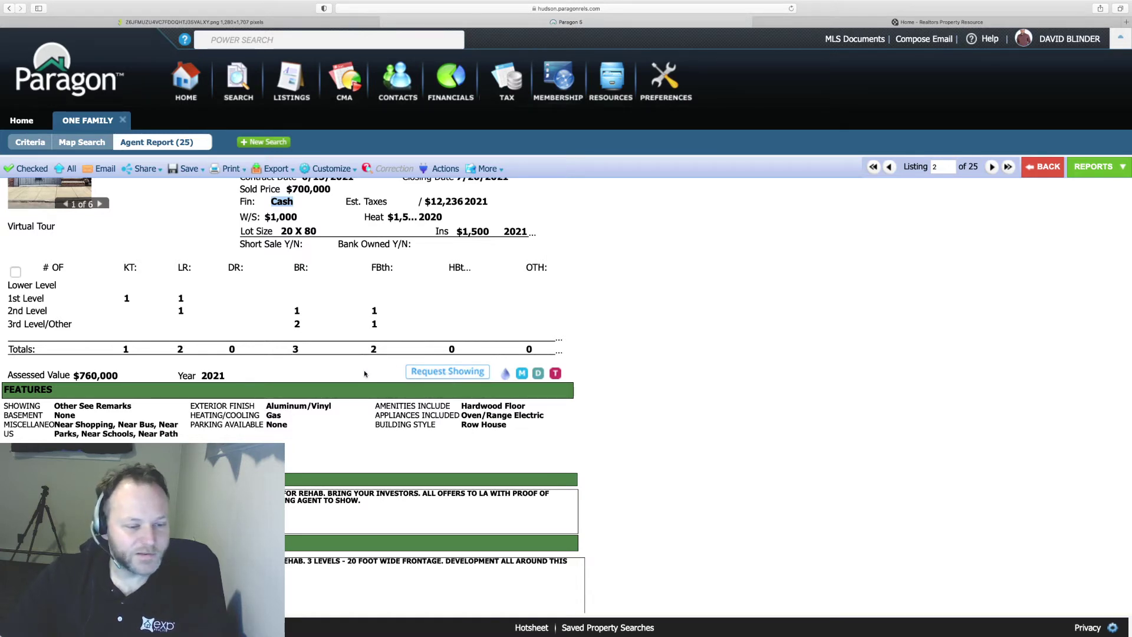
scroll(364, 374, down, 5)
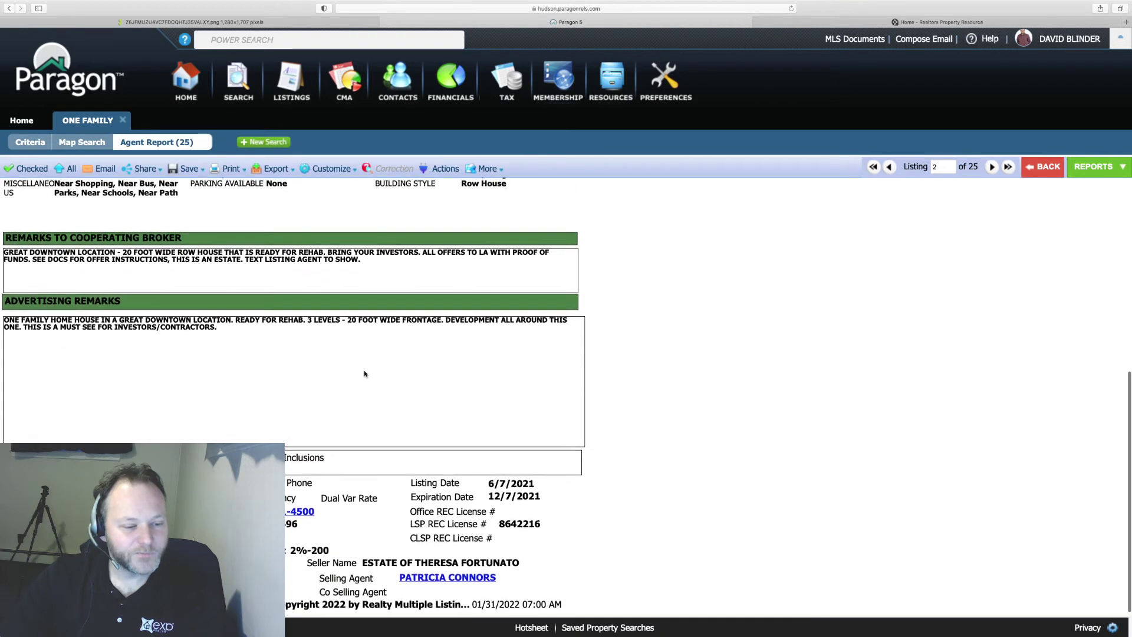
scroll(319, 411, up, 7)
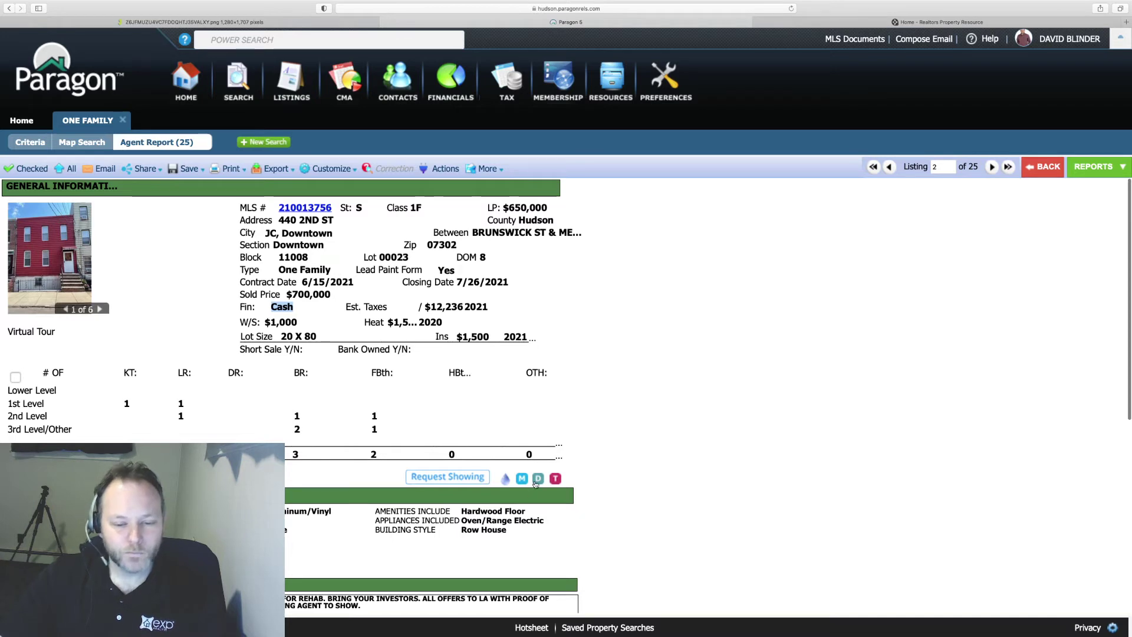
click(538, 480)
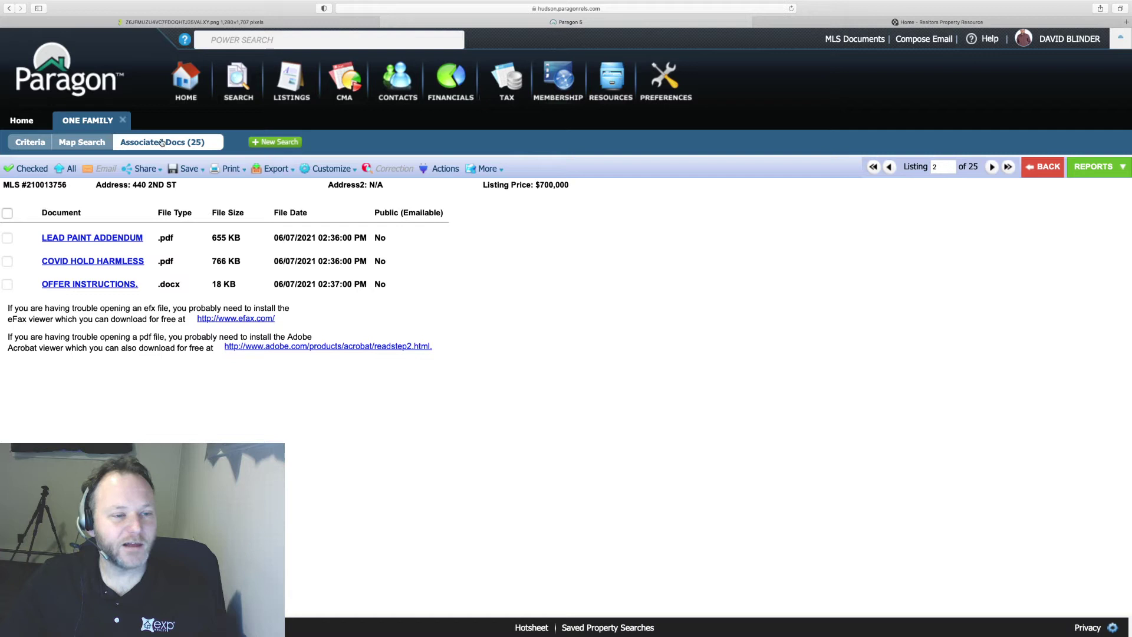
click(1094, 167)
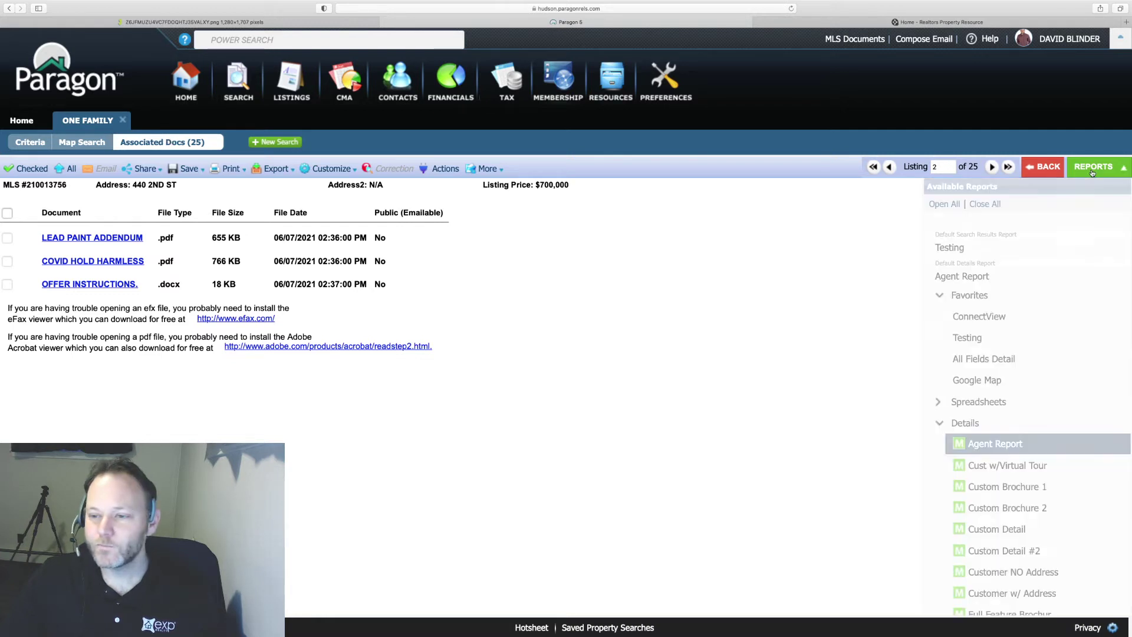
click(980, 443)
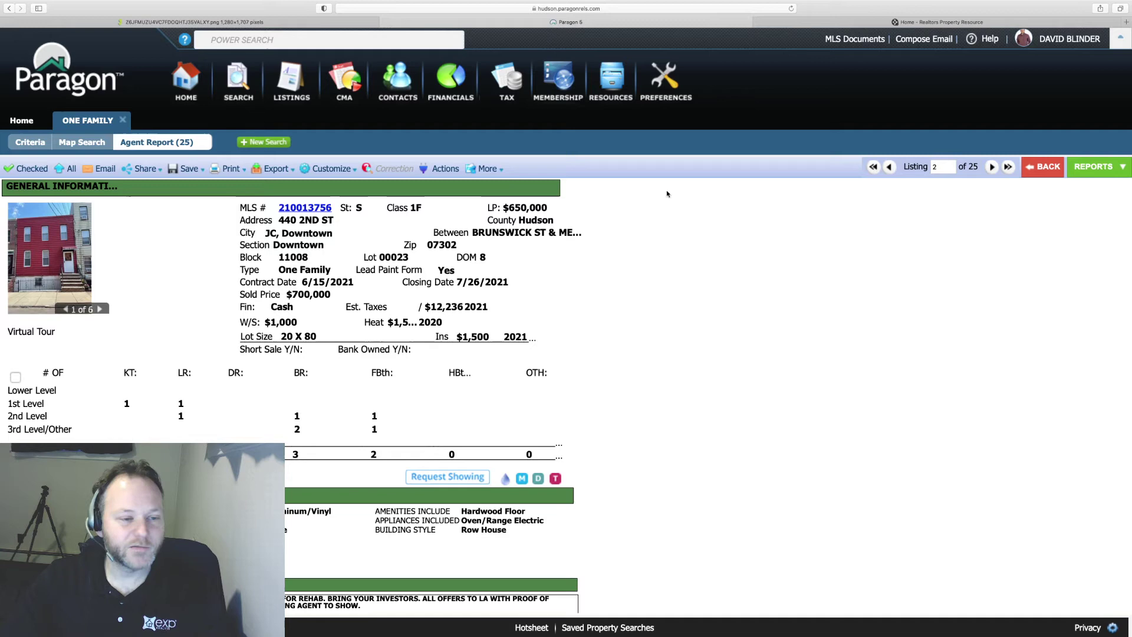
- Open the six-photo gallery for listing 210013756 and page through all its photos
click(57, 259)
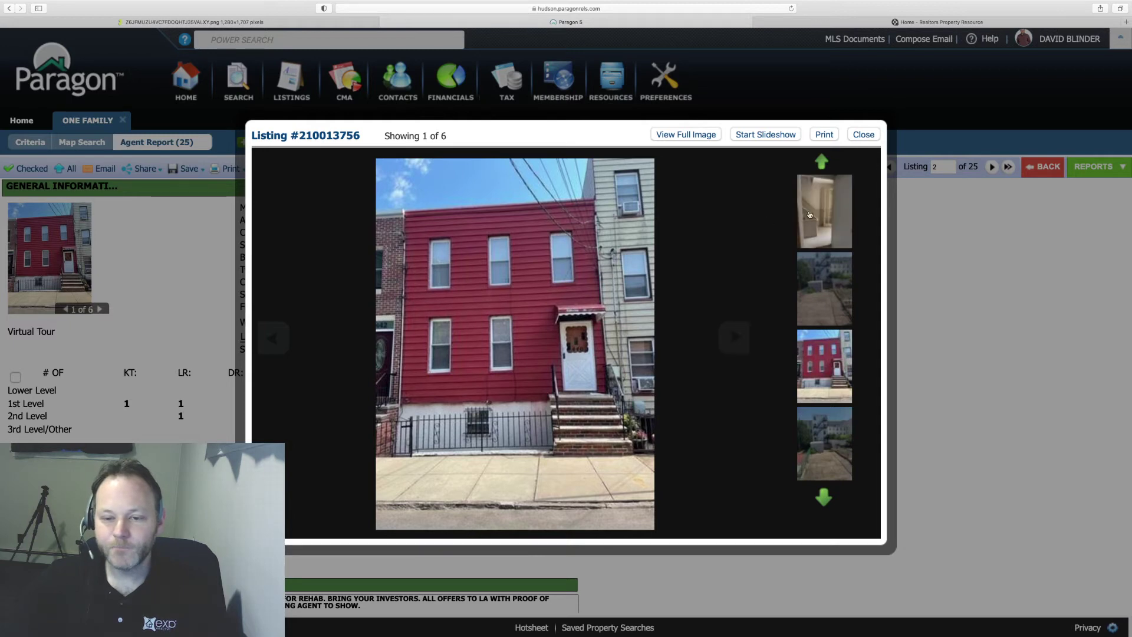
click(730, 346)
click(730, 346)
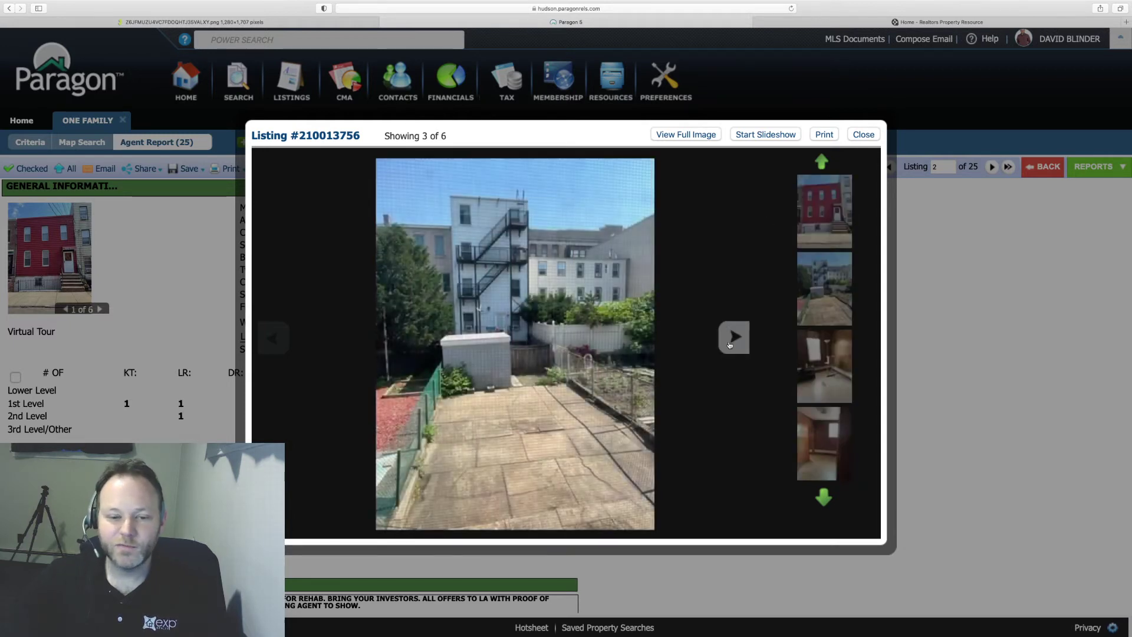
click(730, 346)
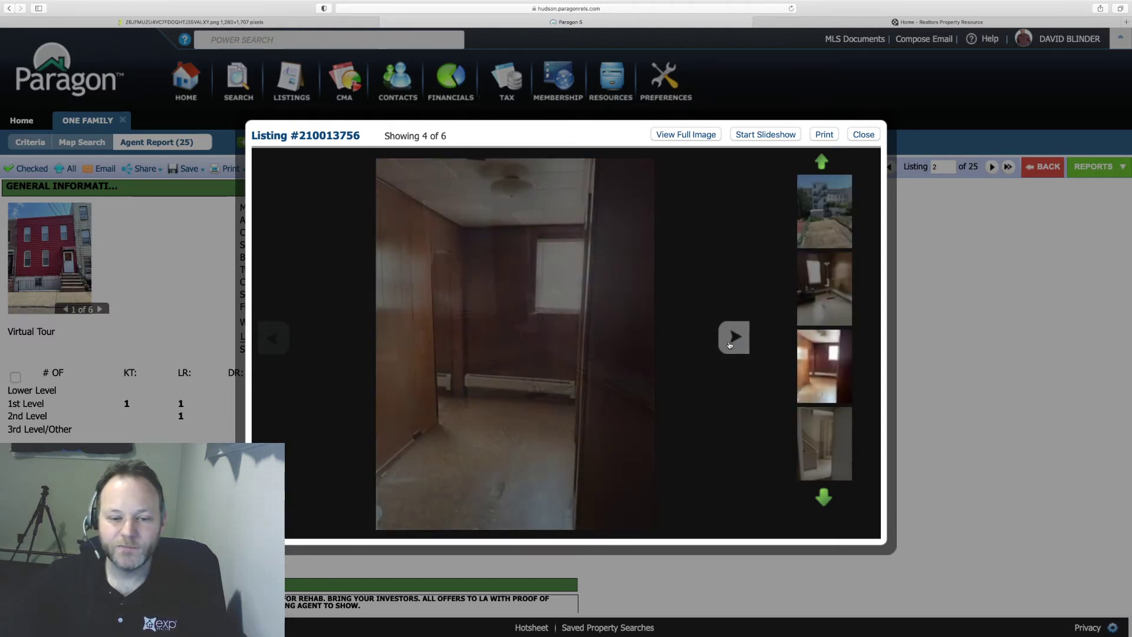
click(273, 341)
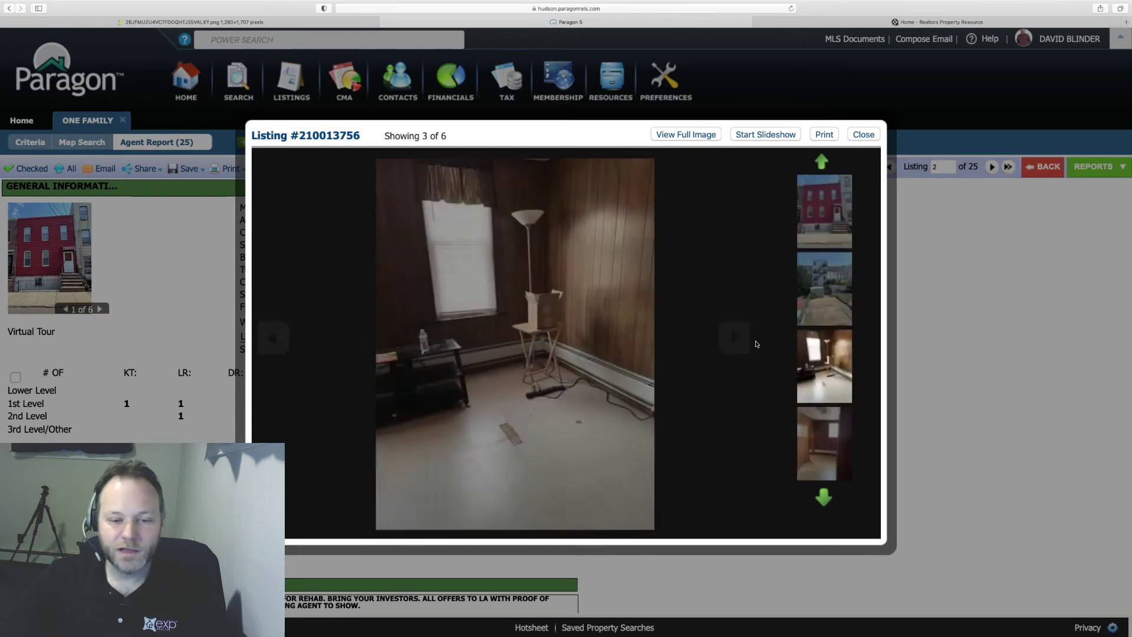
click(734, 342)
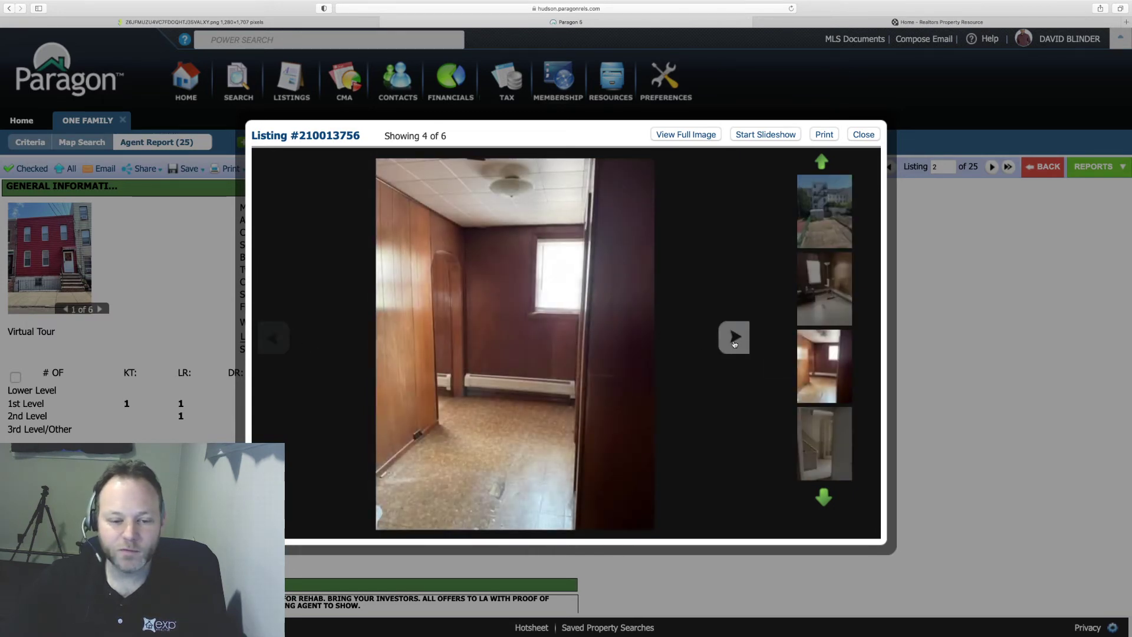
click(735, 340)
click(734, 339)
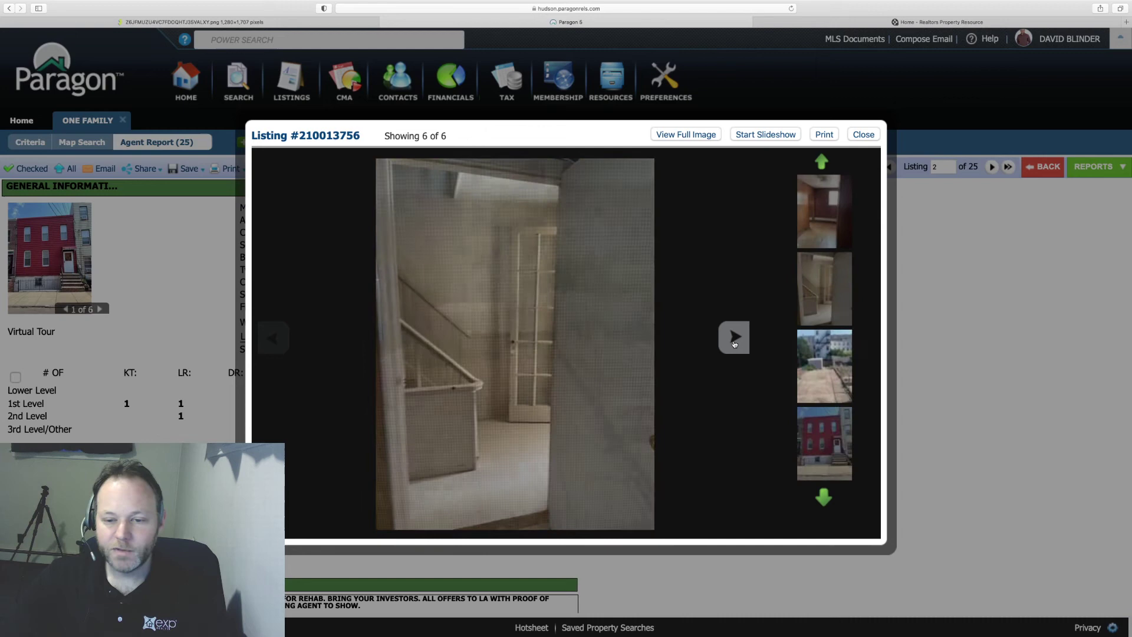
click(735, 340)
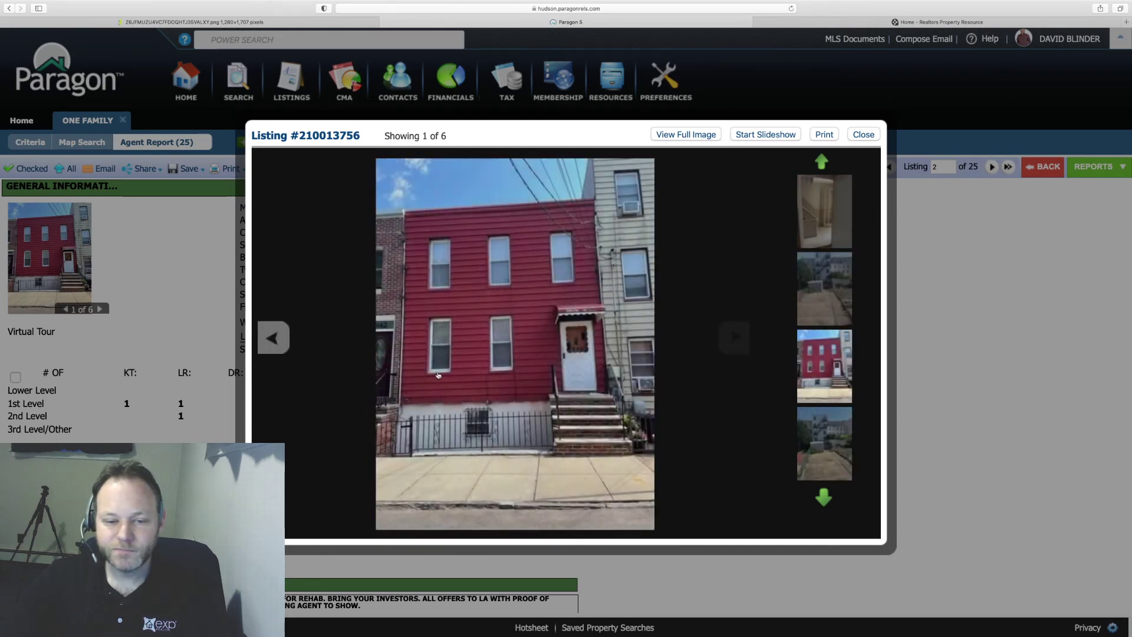
- Page through the photos once more, then close the gallery to return to the Agent Report
click(275, 340)
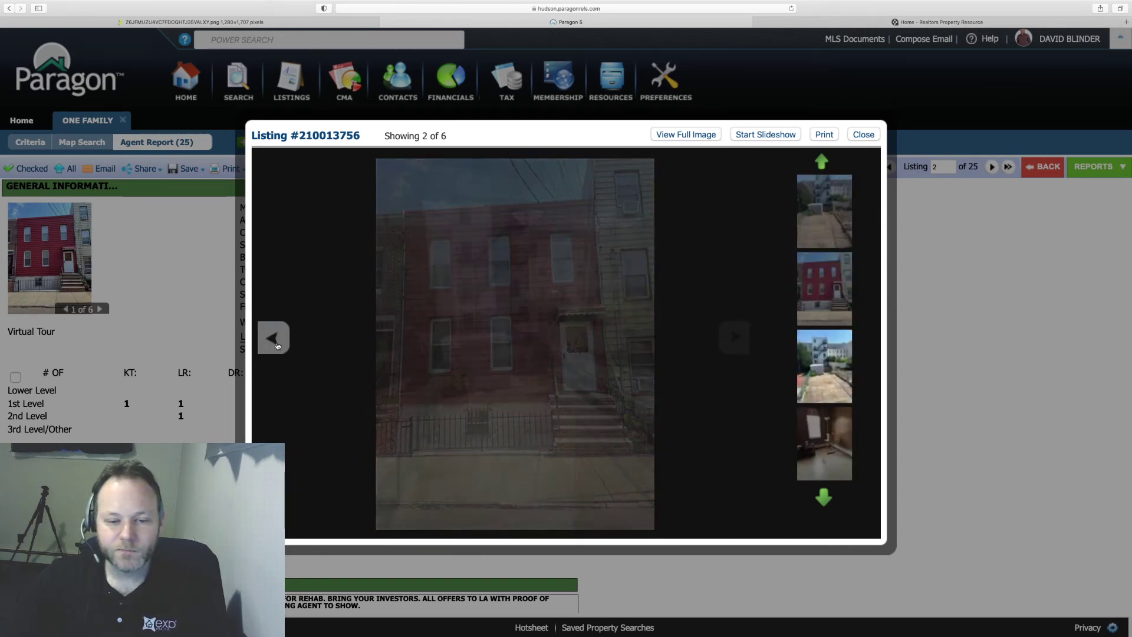
click(727, 336)
click(726, 337)
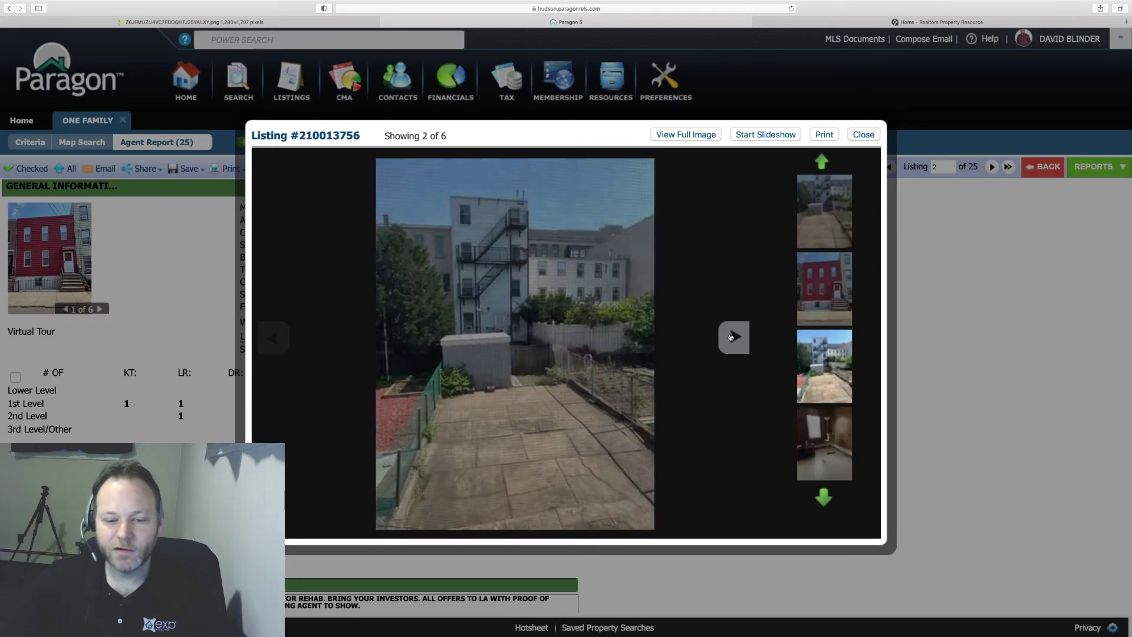
click(731, 337)
click(732, 337)
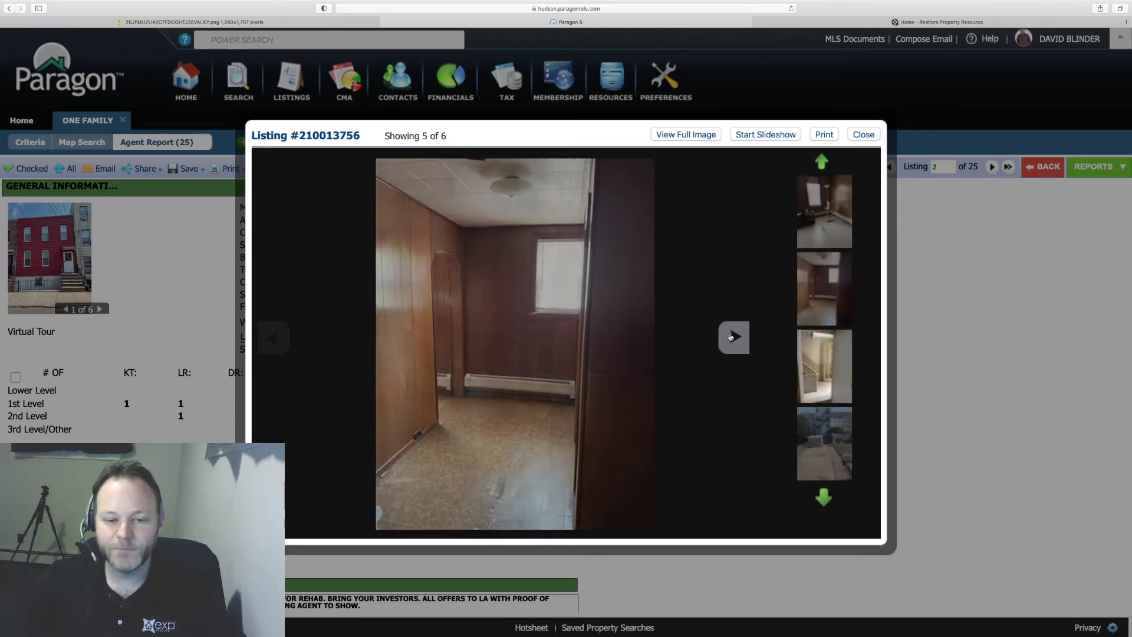
click(731, 337)
click(732, 338)
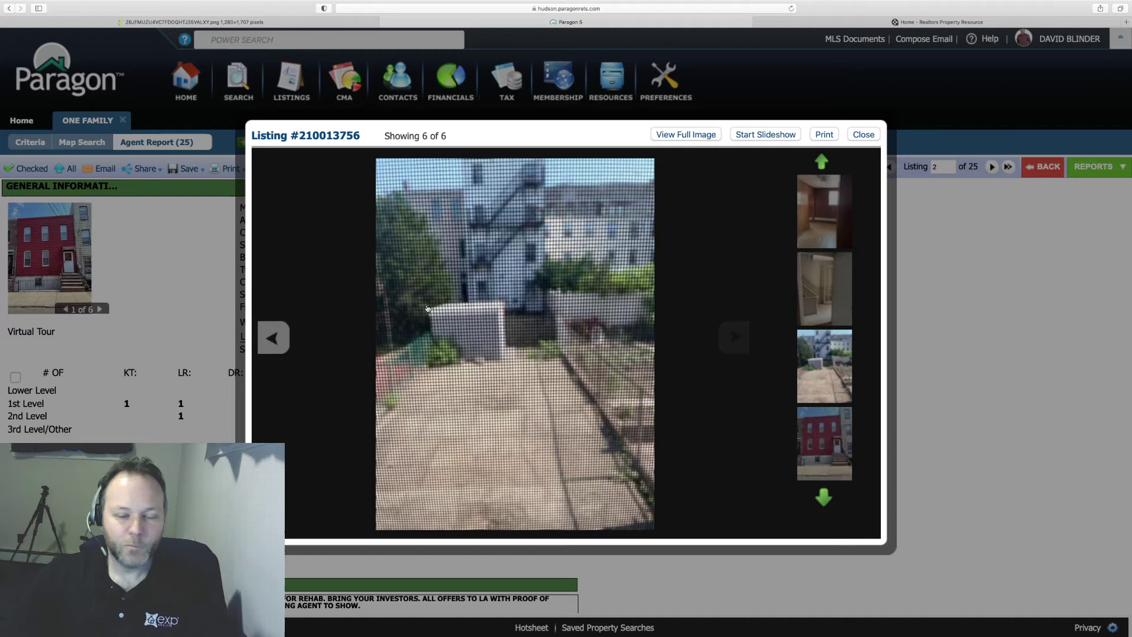
click(851, 137)
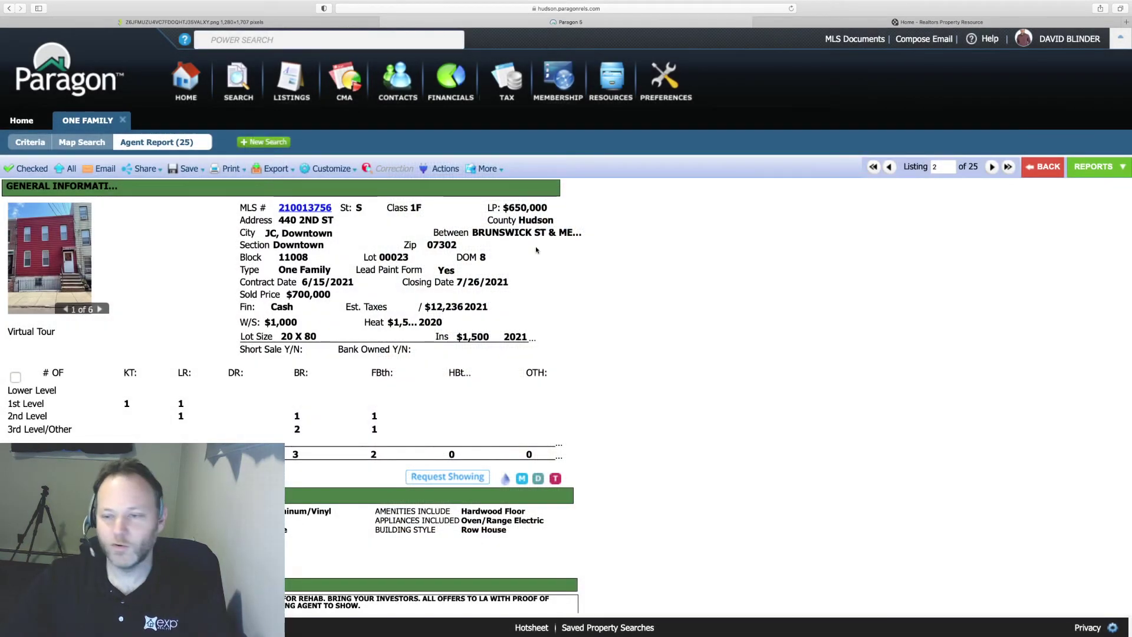
click(487, 169)
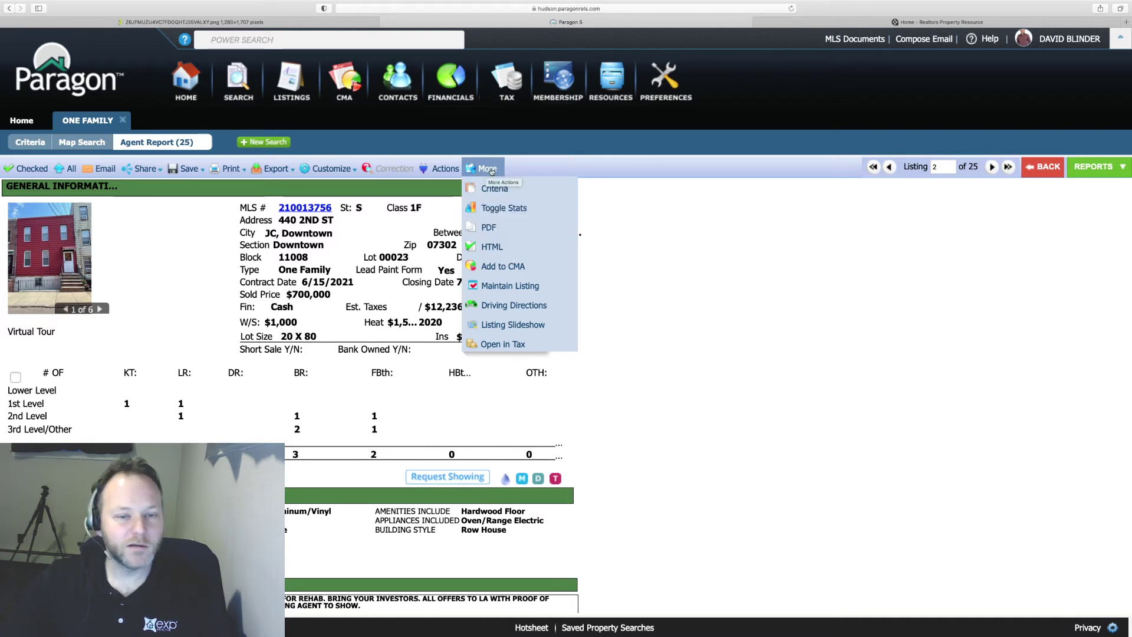
click(365, 238)
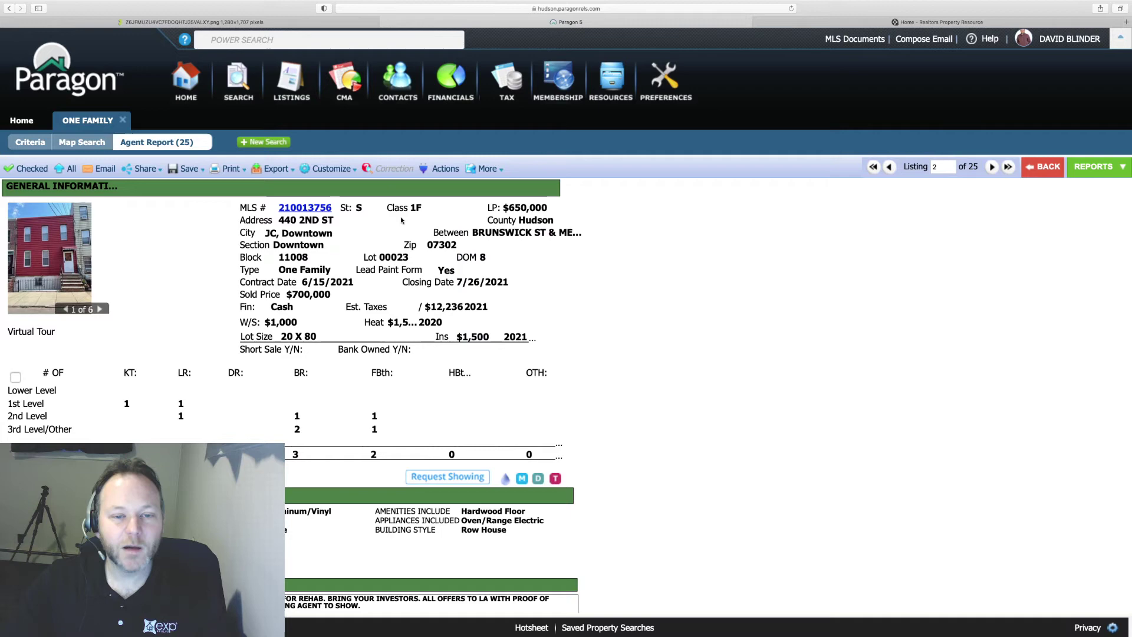
click(480, 170)
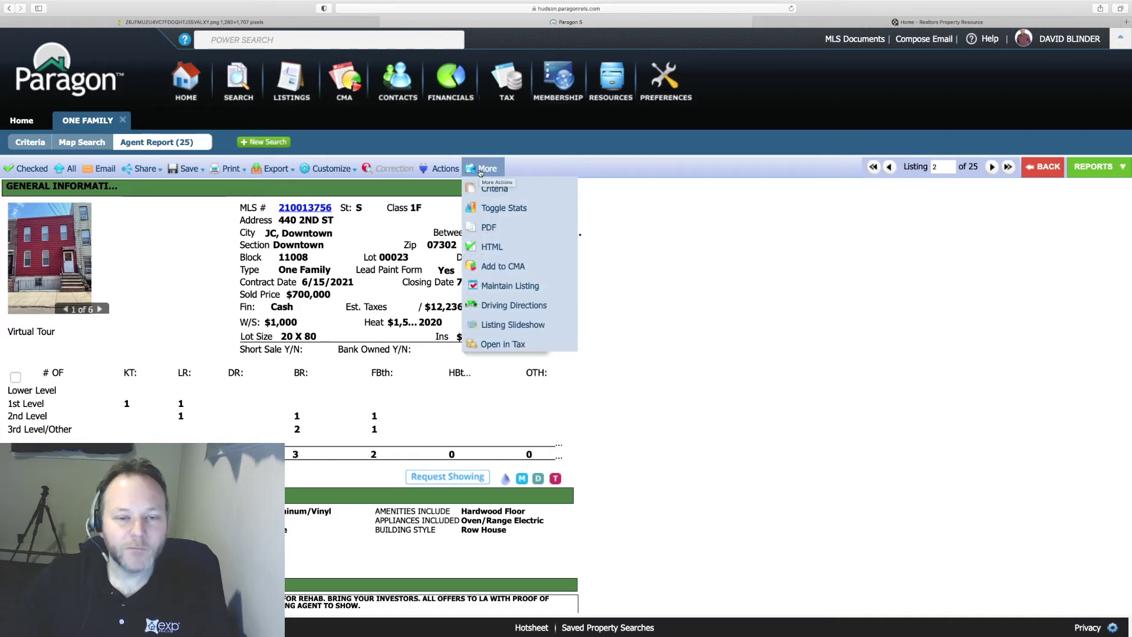
click(508, 229)
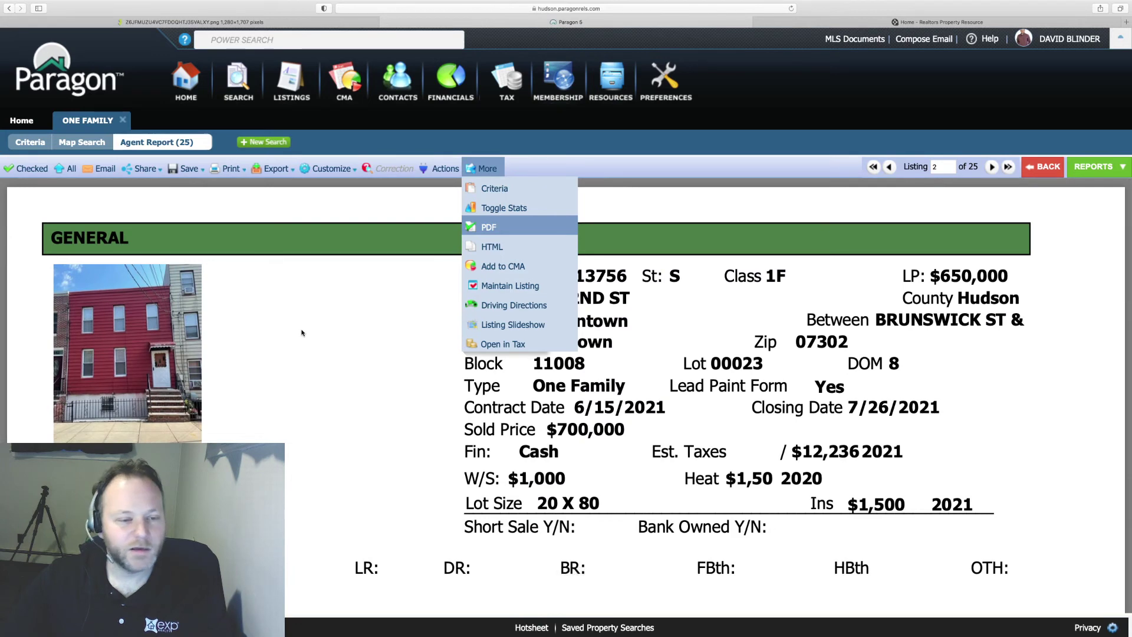
click(303, 332)
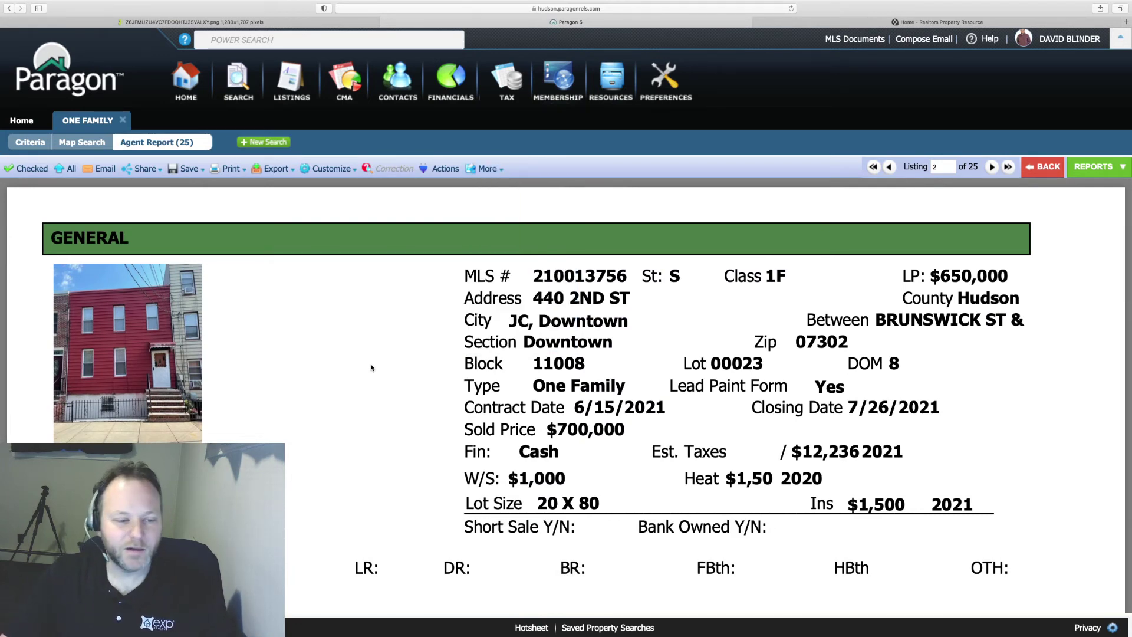
scroll(371, 367, down, 5)
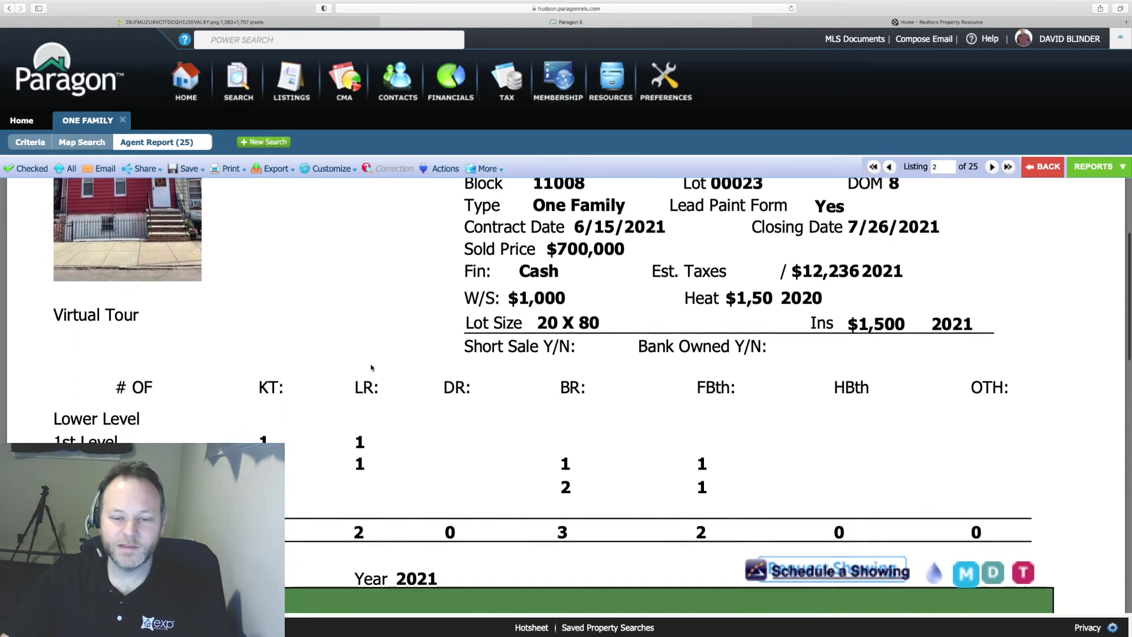
scroll(371, 367, up, 3)
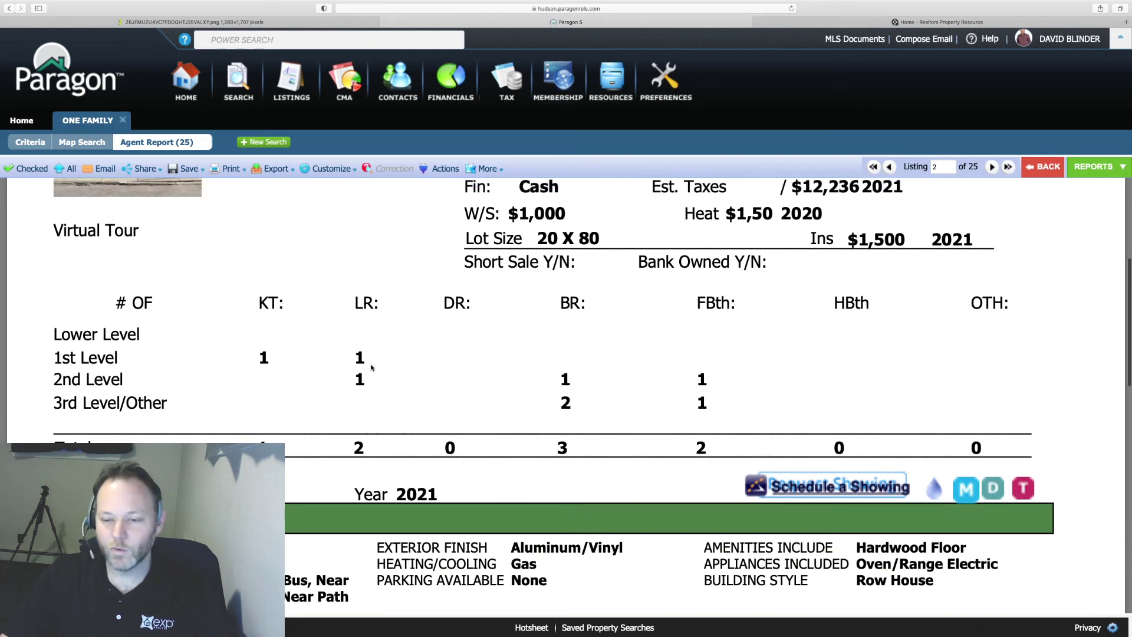
scroll(371, 367, down, 3)
scroll(371, 367, down, 12)
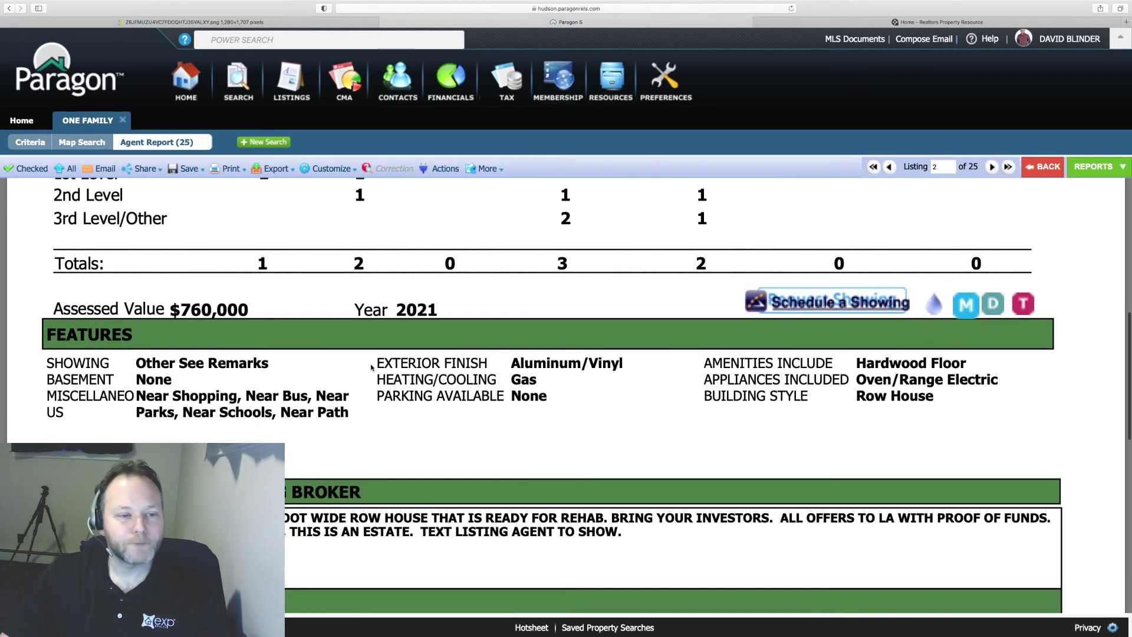
scroll(371, 368, up, 15)
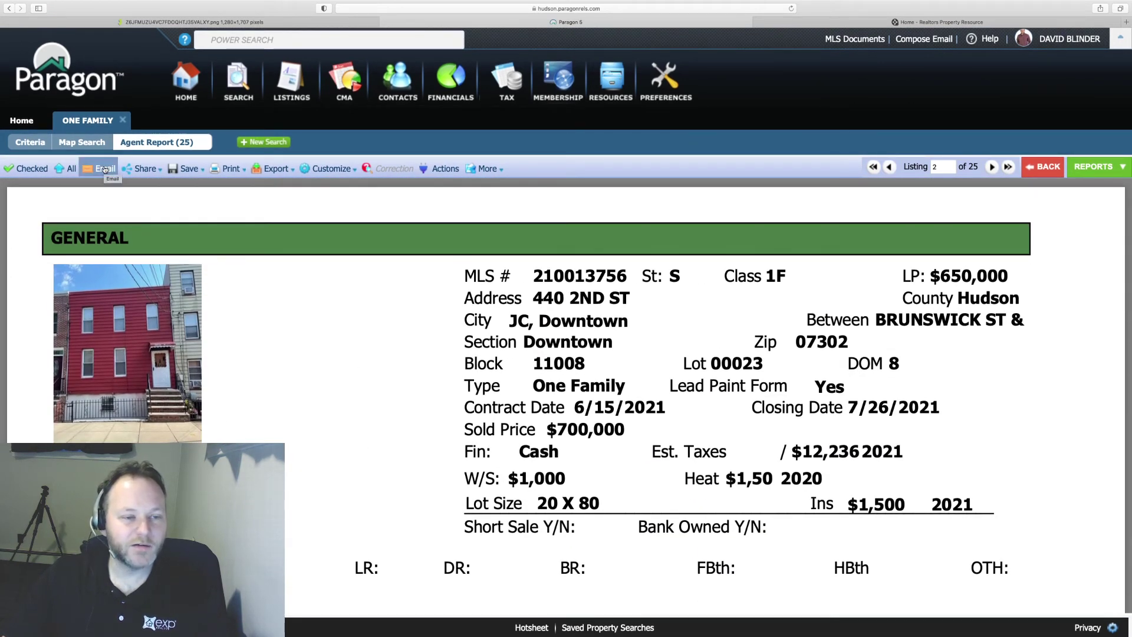
click(1098, 168)
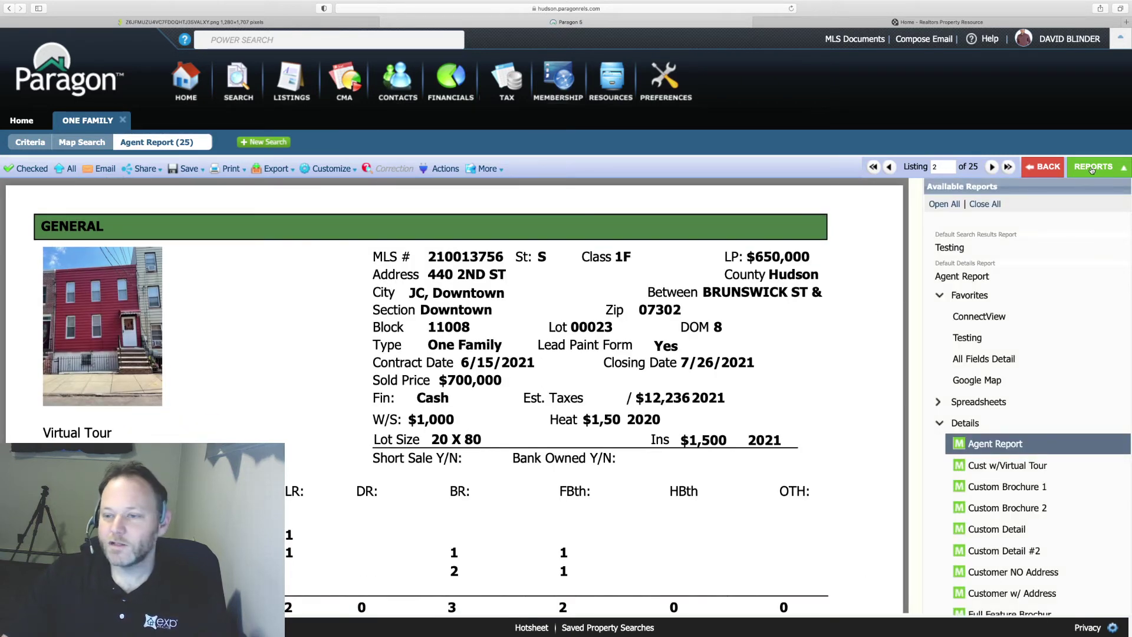
scroll(1038, 401, down, 3)
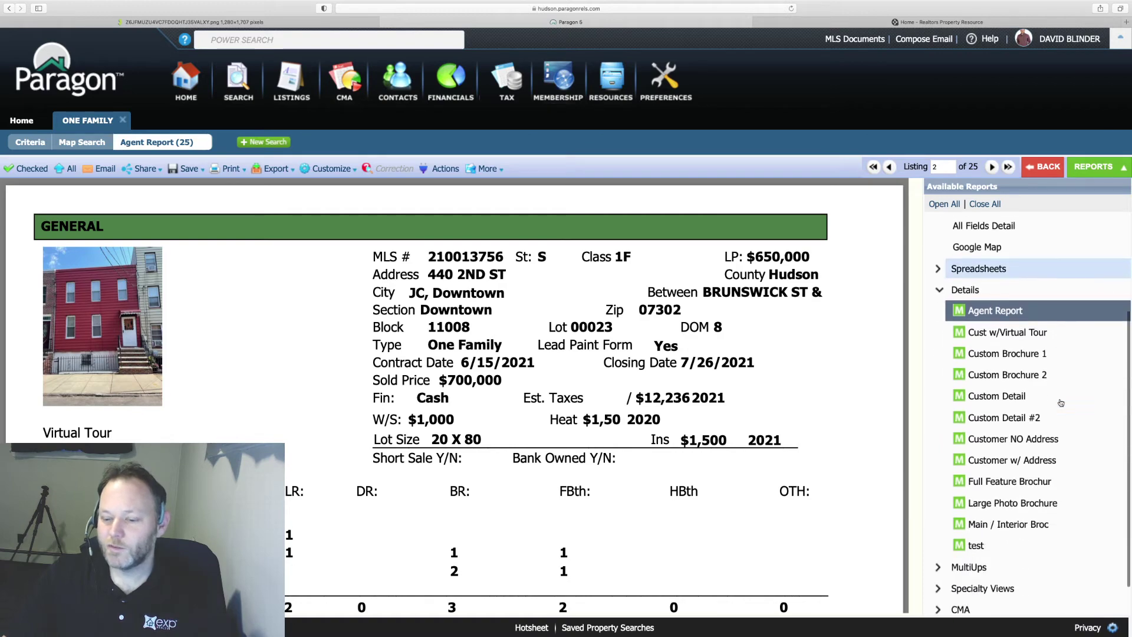
click(991, 352)
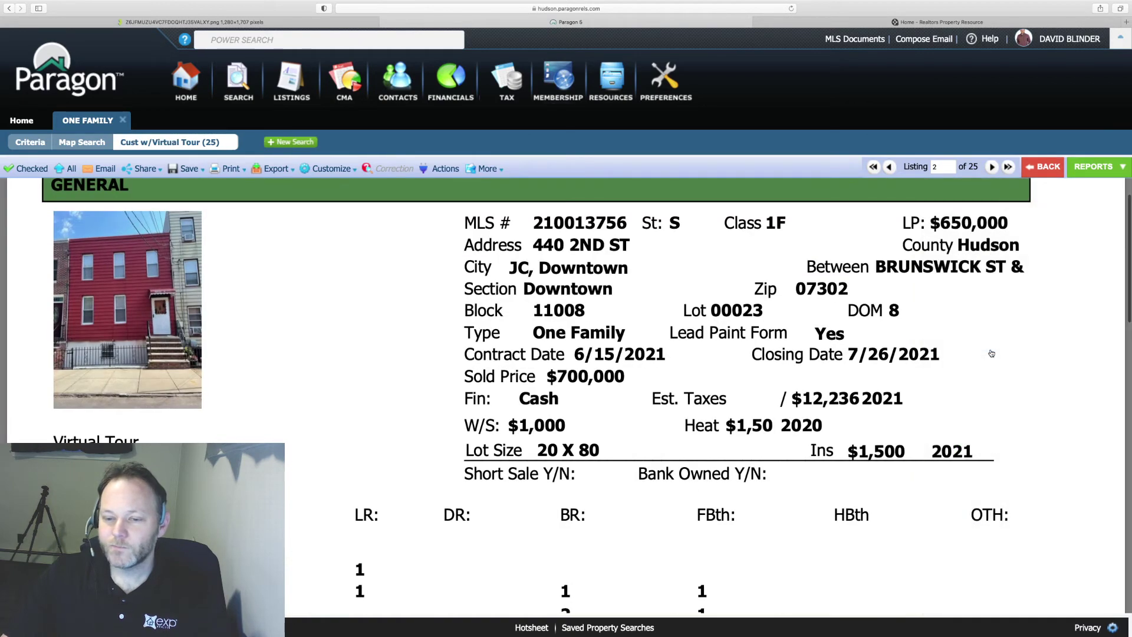
scroll(992, 353, down, 10)
scroll(992, 353, up, 10)
scroll(1041, 284, down, 5)
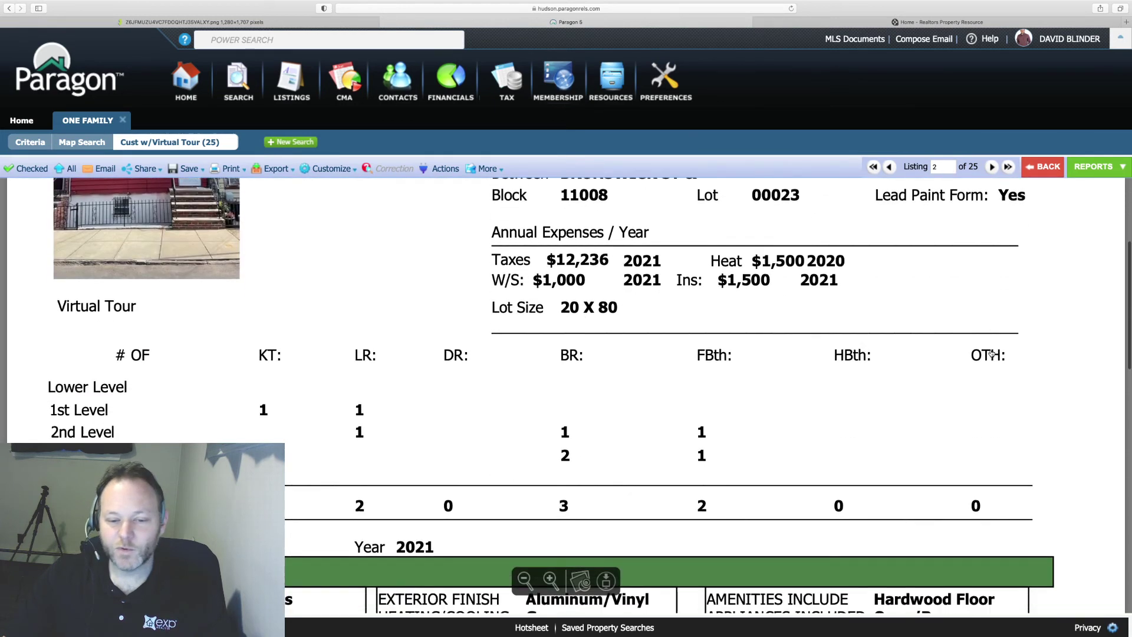
click(1094, 166)
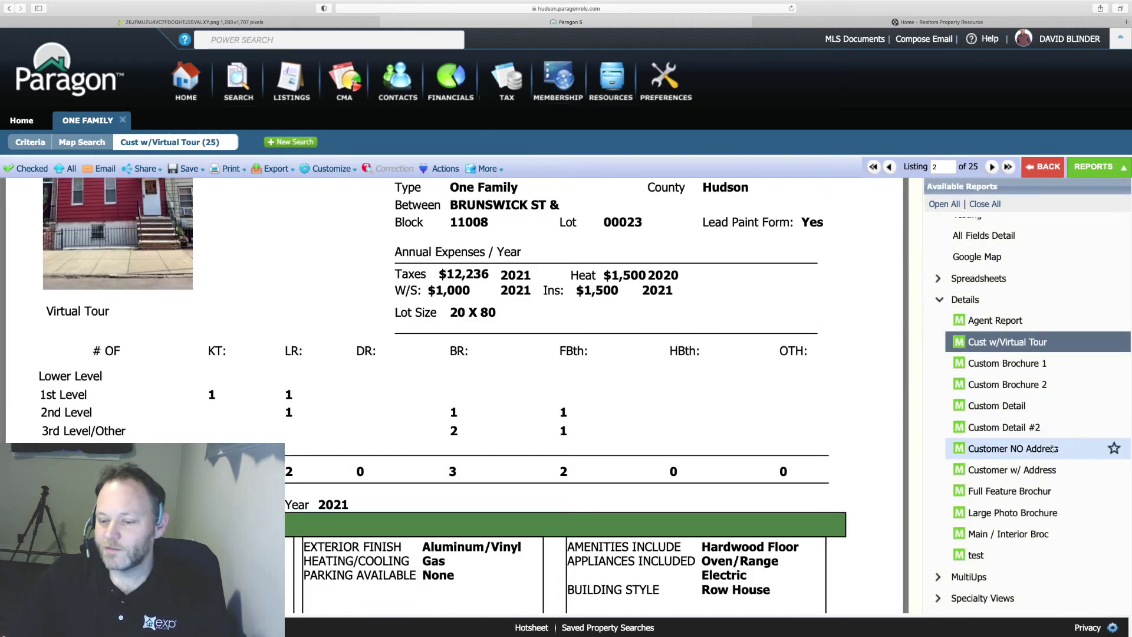
click(997, 406)
scroll(997, 407, down, 15)
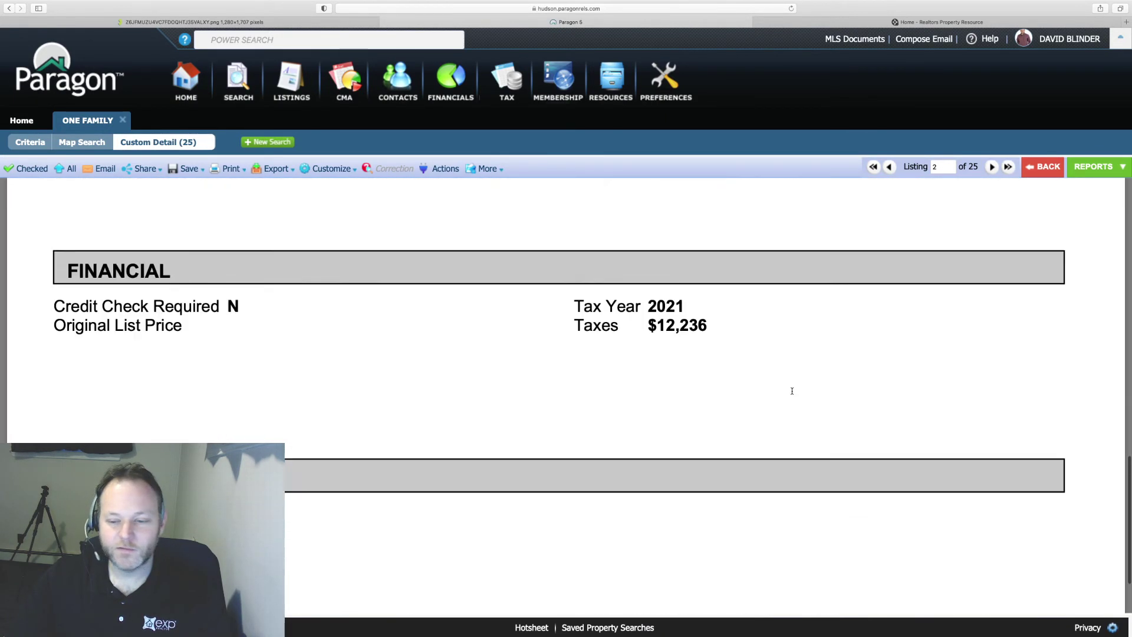
scroll(792, 391, up, 15)
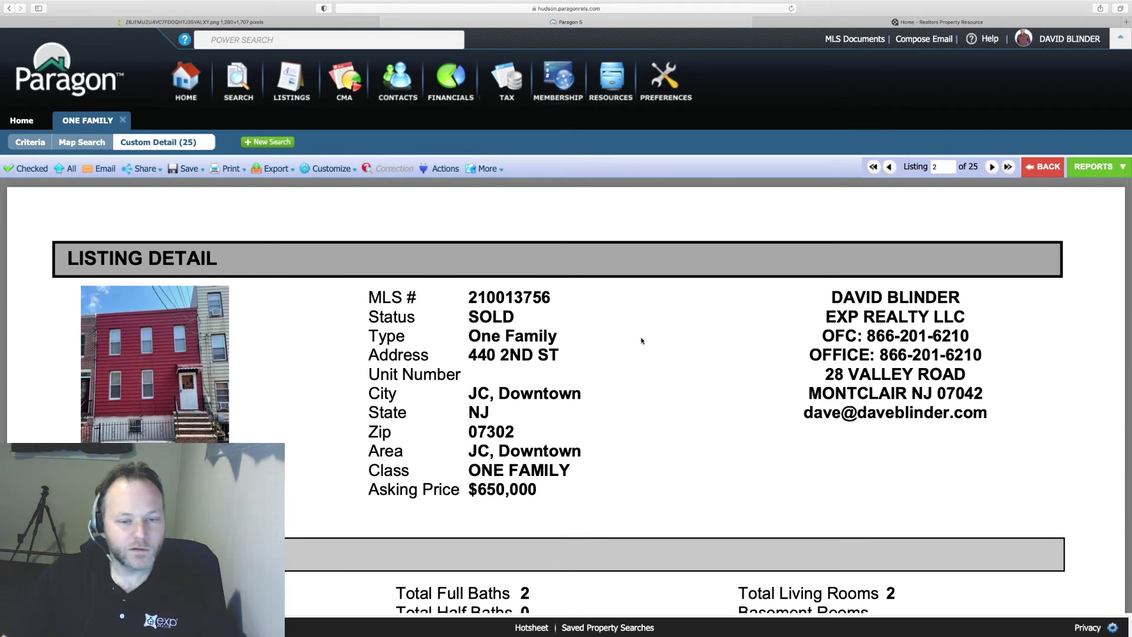
click(1094, 170)
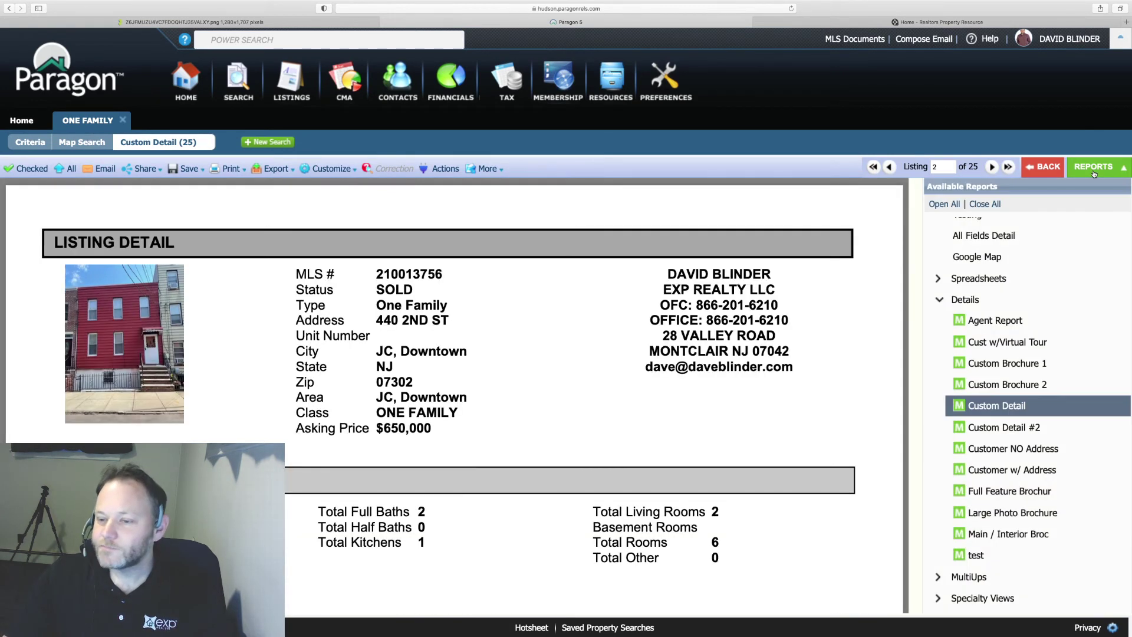
click(995, 324)
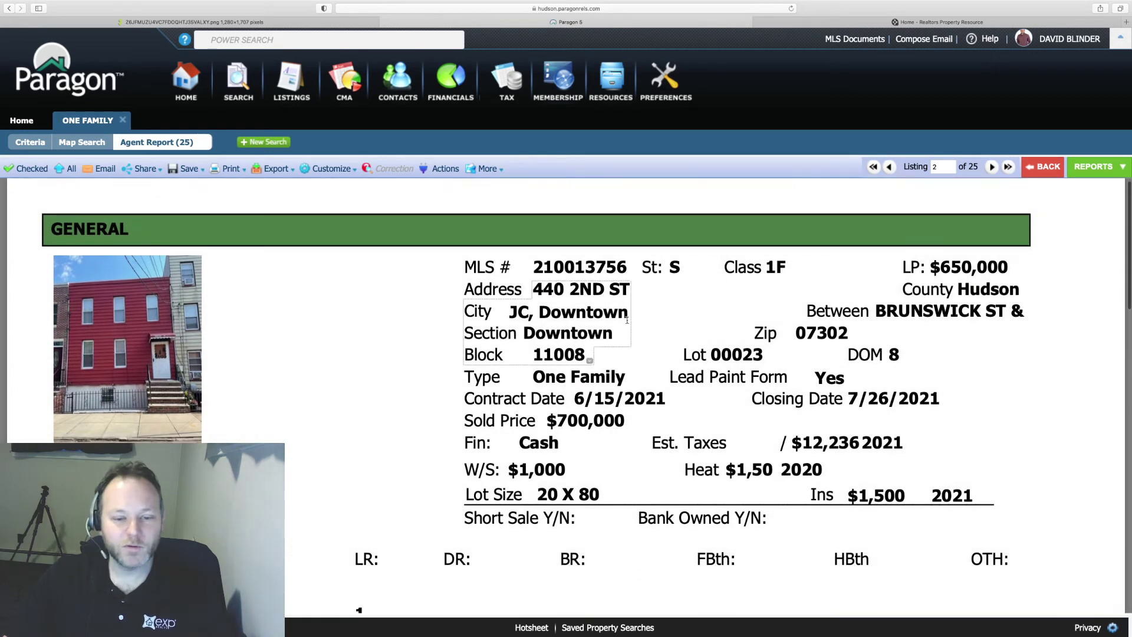
- Switch the listing report back to HTML layout and highlight the General Information details
scroll(630, 298, down, 3)
scroll(629, 298, up, 3)
click(487, 169)
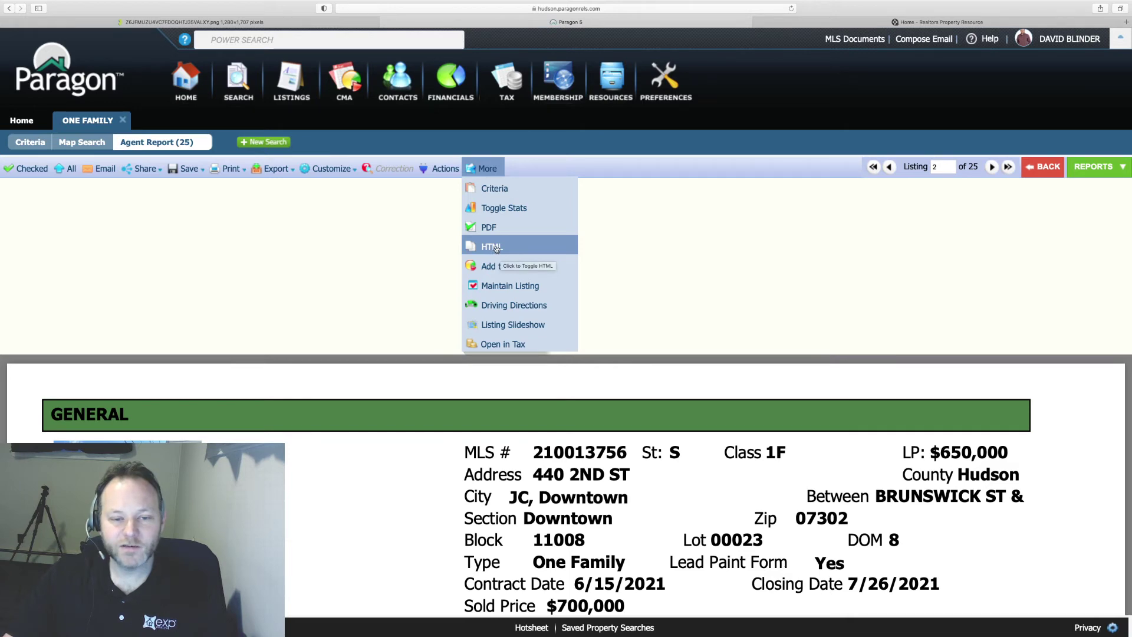
click(496, 248)
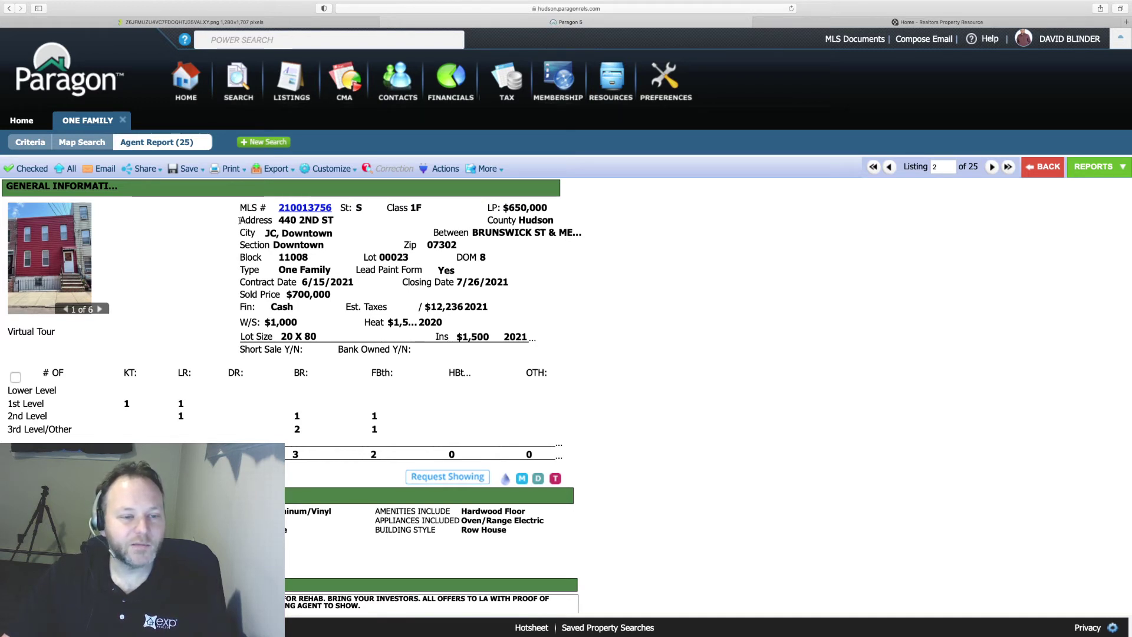
drag(240, 220, 534, 342)
click(335, 222)
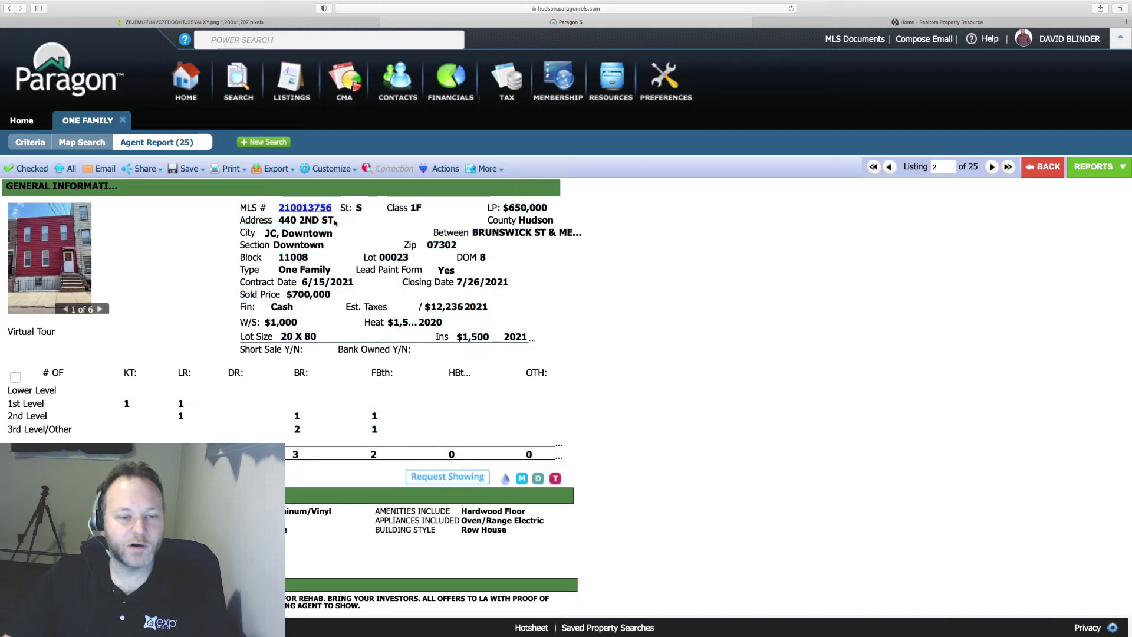
drag(335, 223, 257, 232)
click(258, 231)
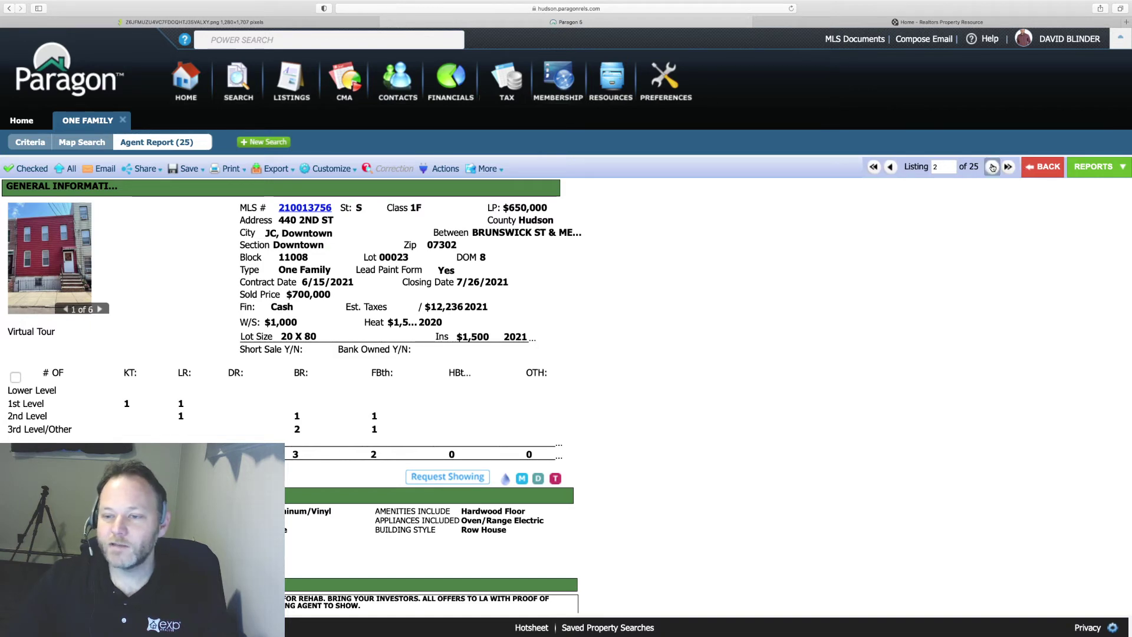
- Step to the next listing, try Checked (no listings selected), then go back to the Criteria form
click(992, 168)
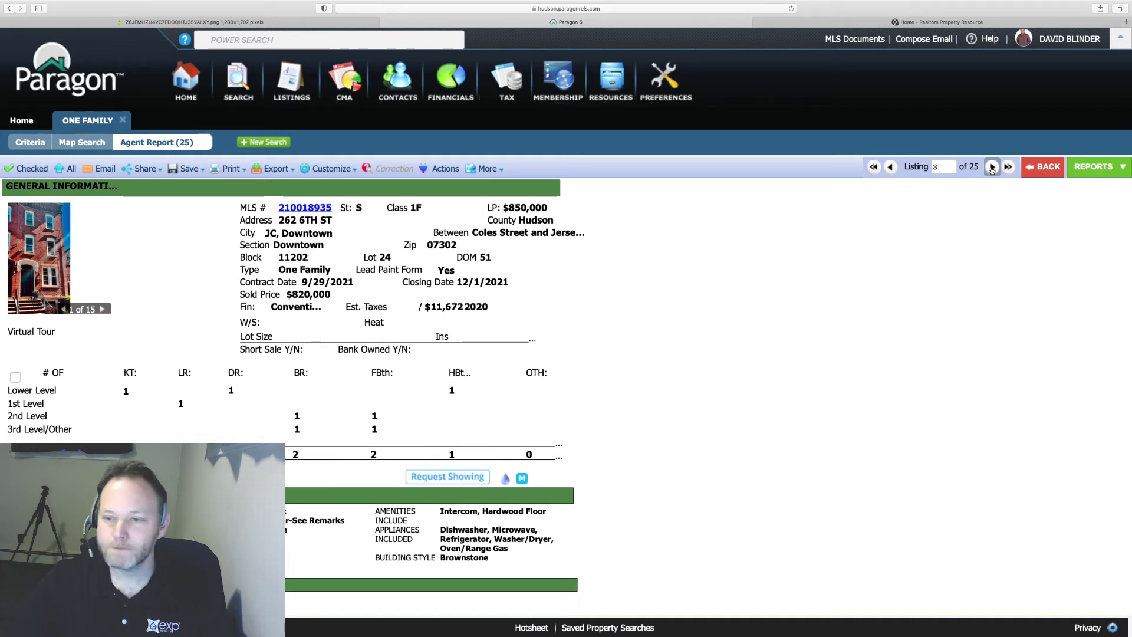
click(18, 167)
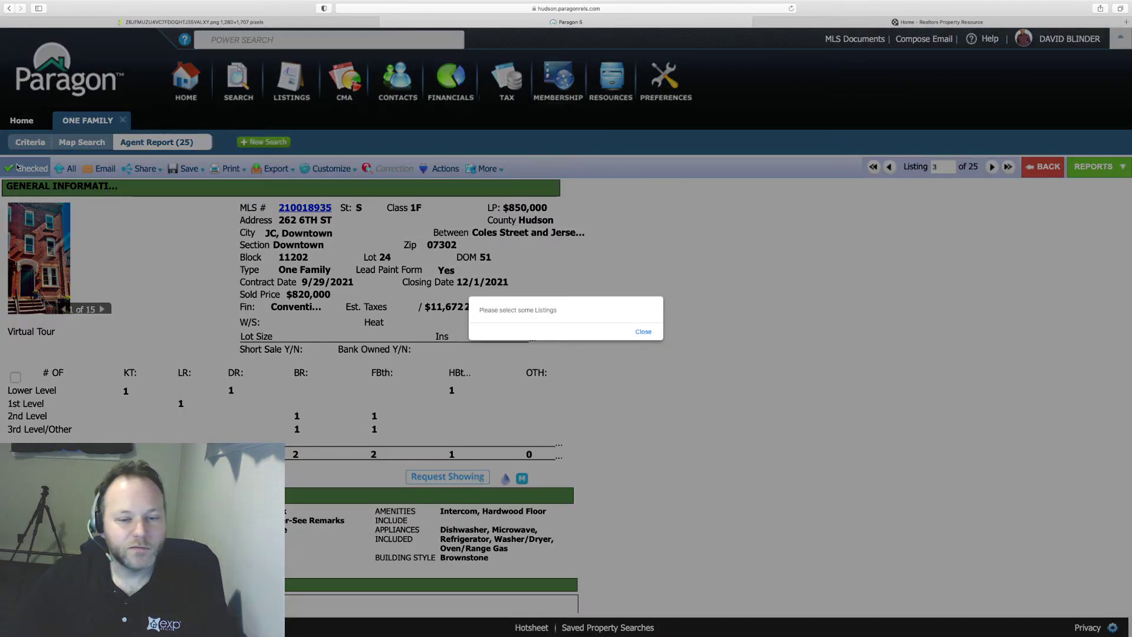
click(642, 333)
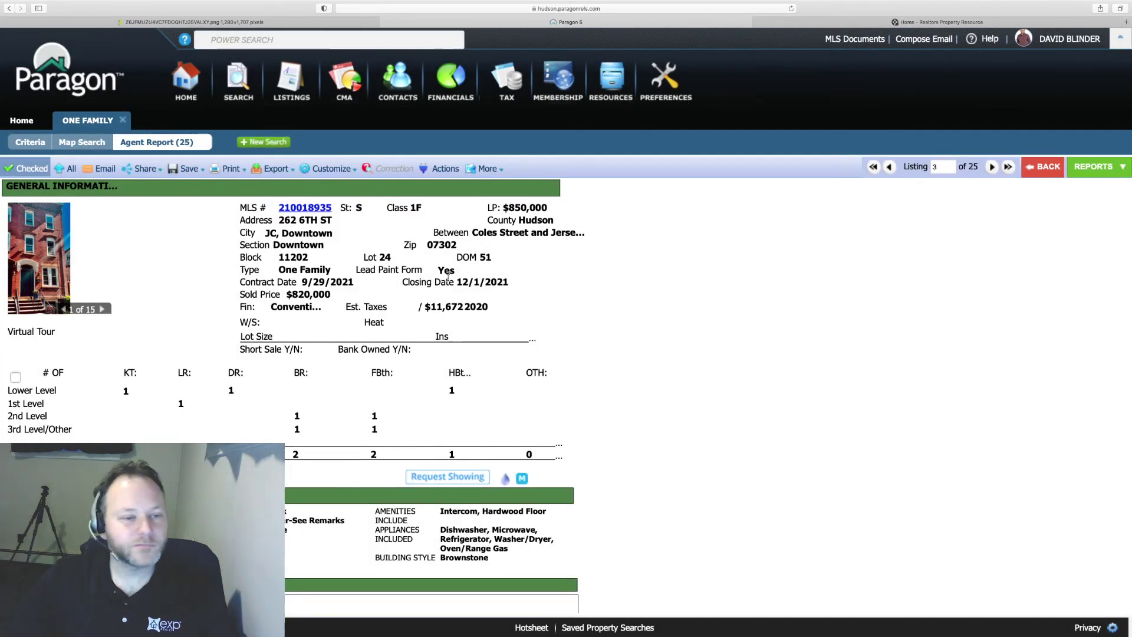
click(157, 158)
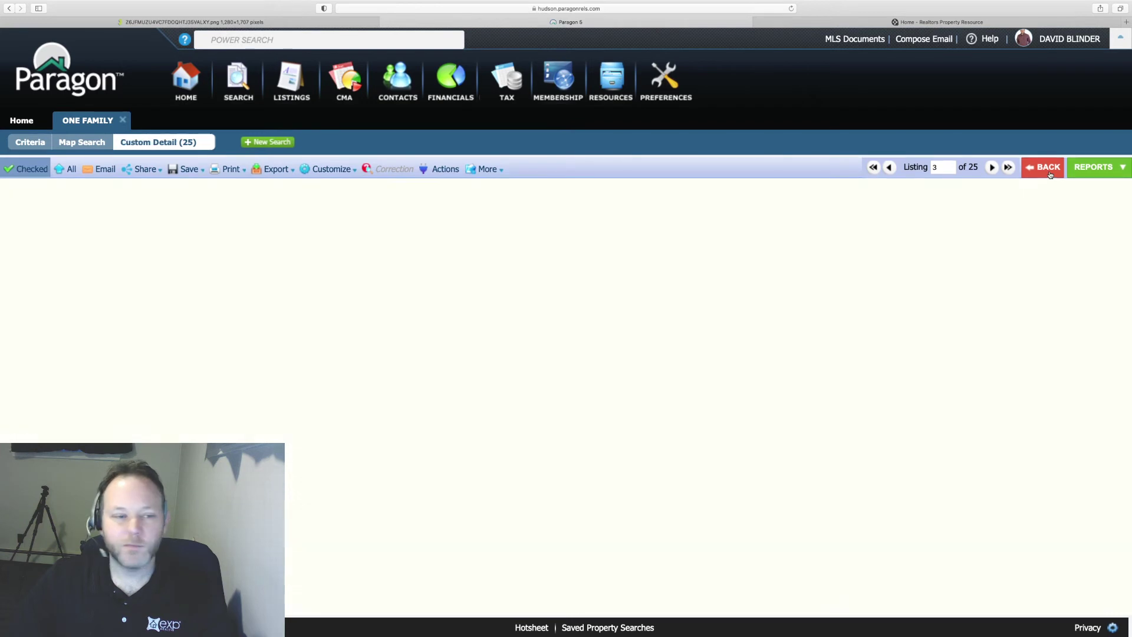
click(30, 145)
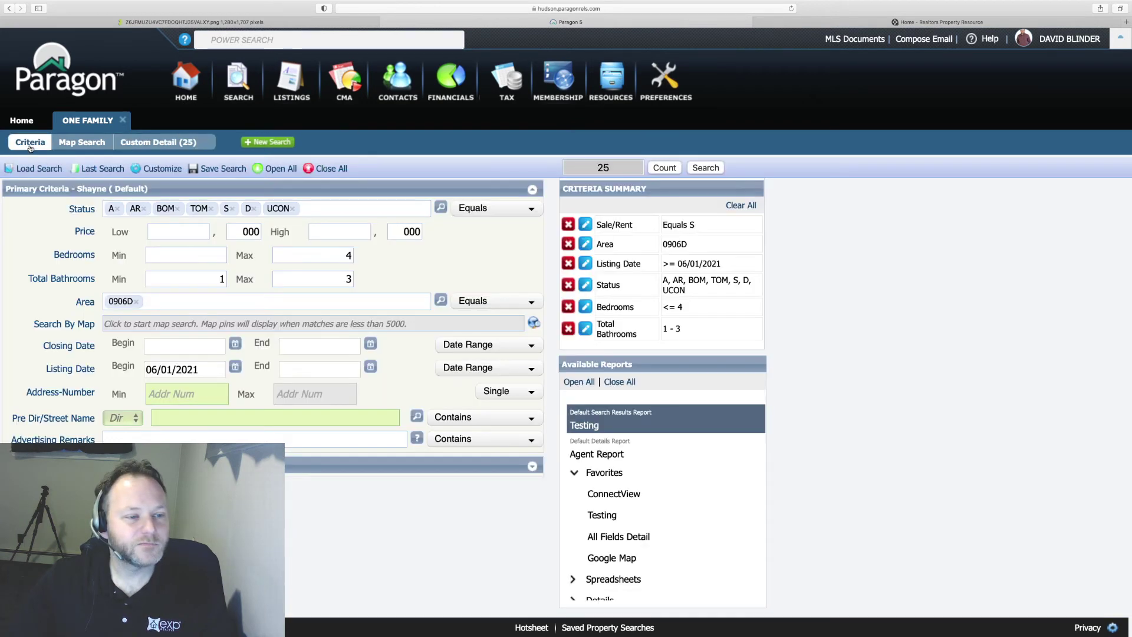
click(698, 165)
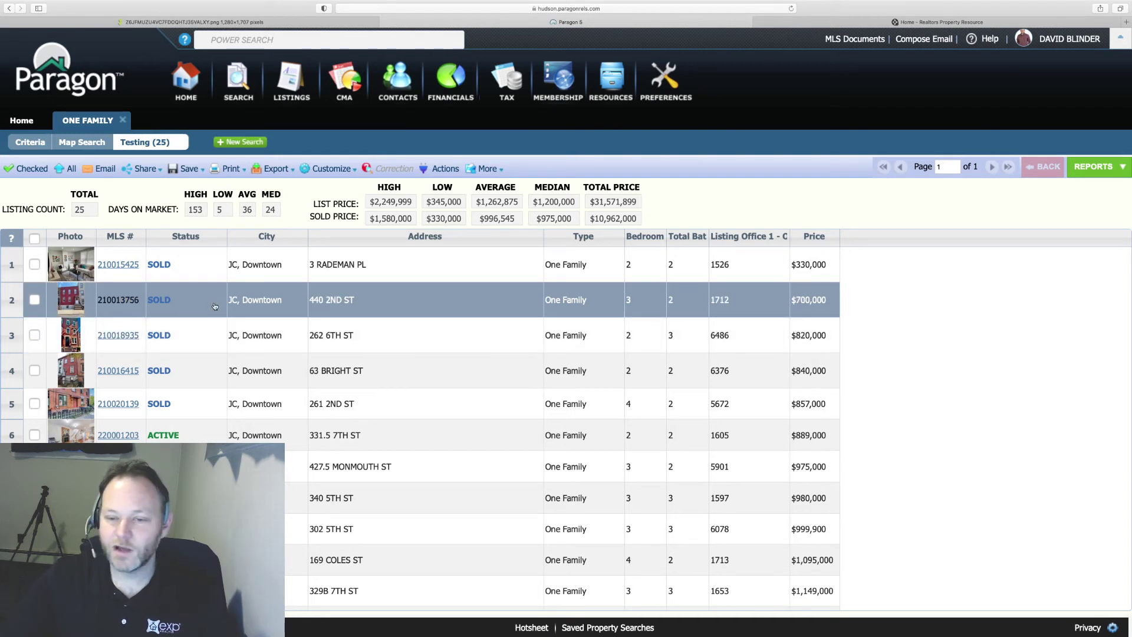
click(31, 264)
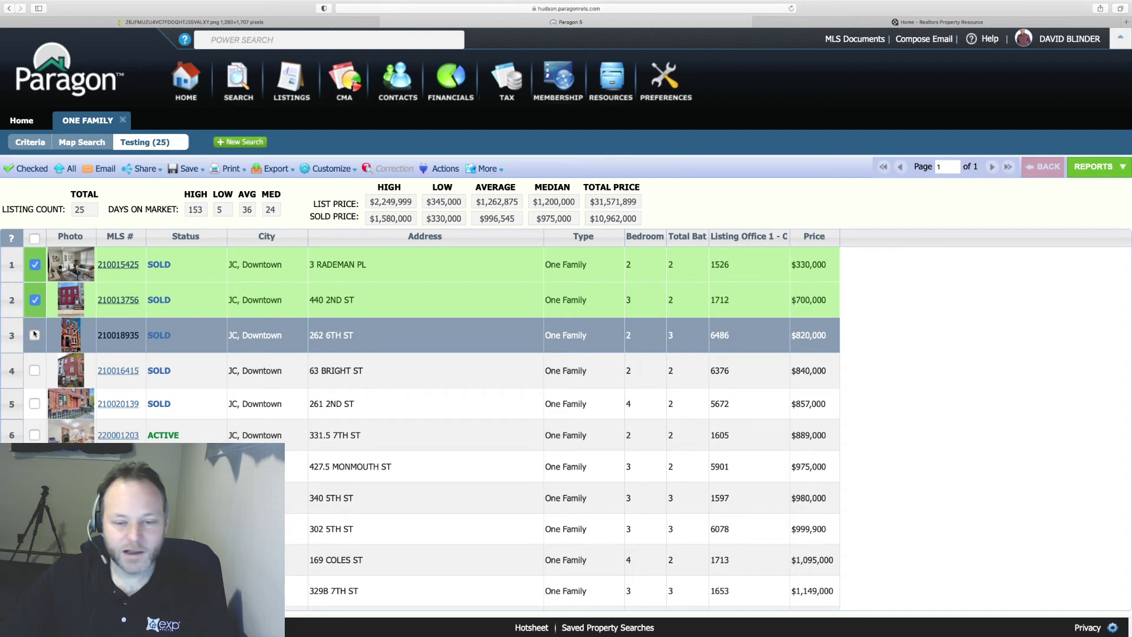
click(35, 371)
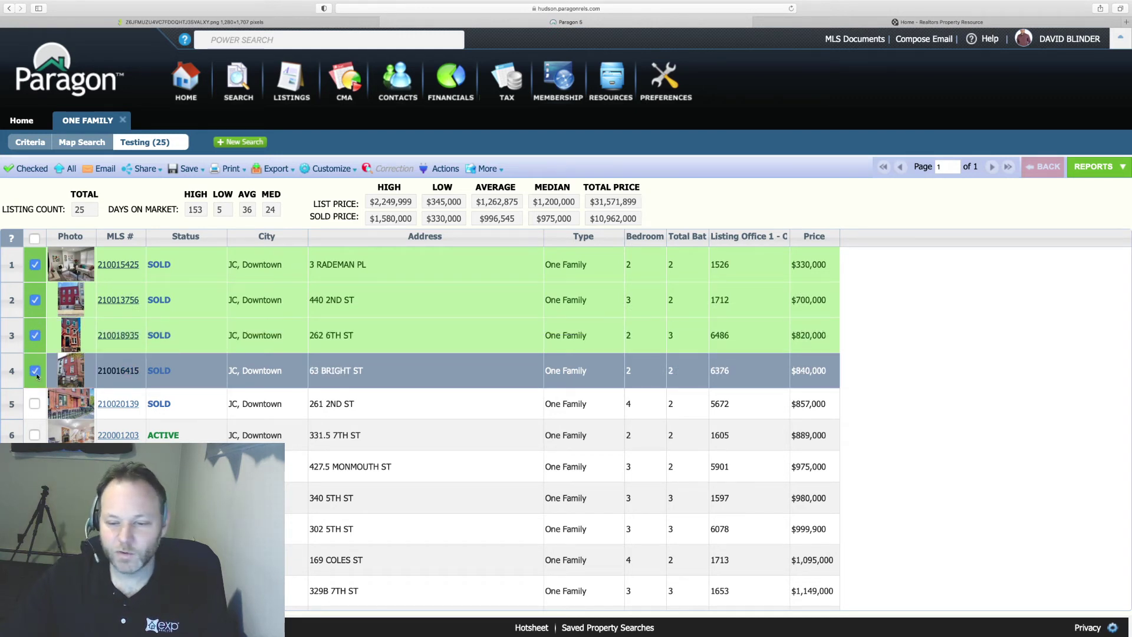
click(35, 435)
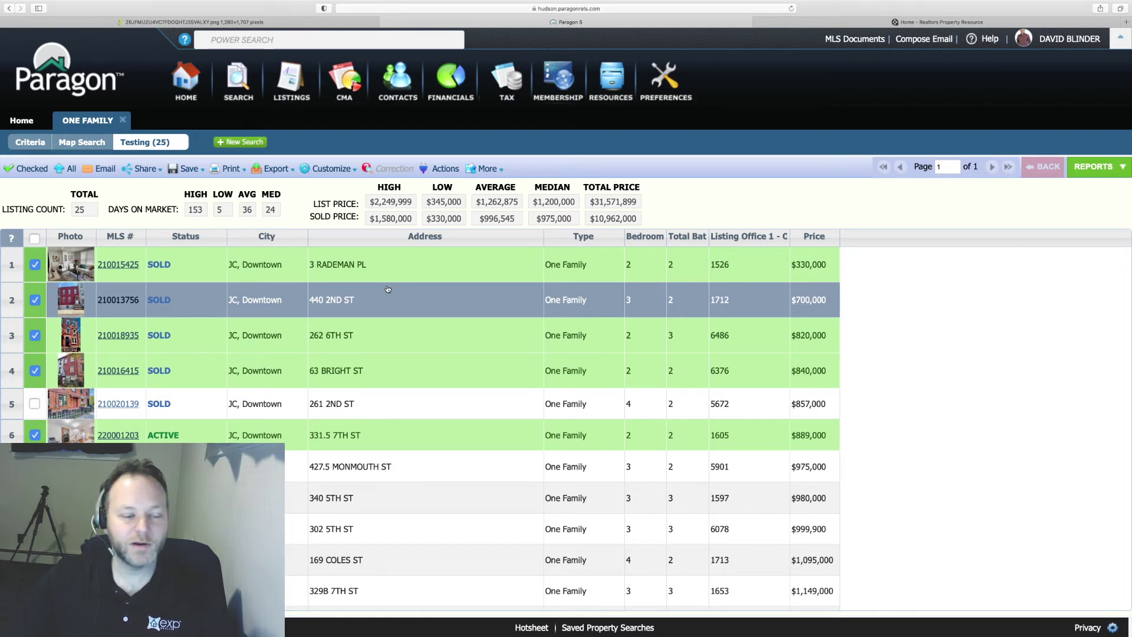
scroll(388, 289, down, 5)
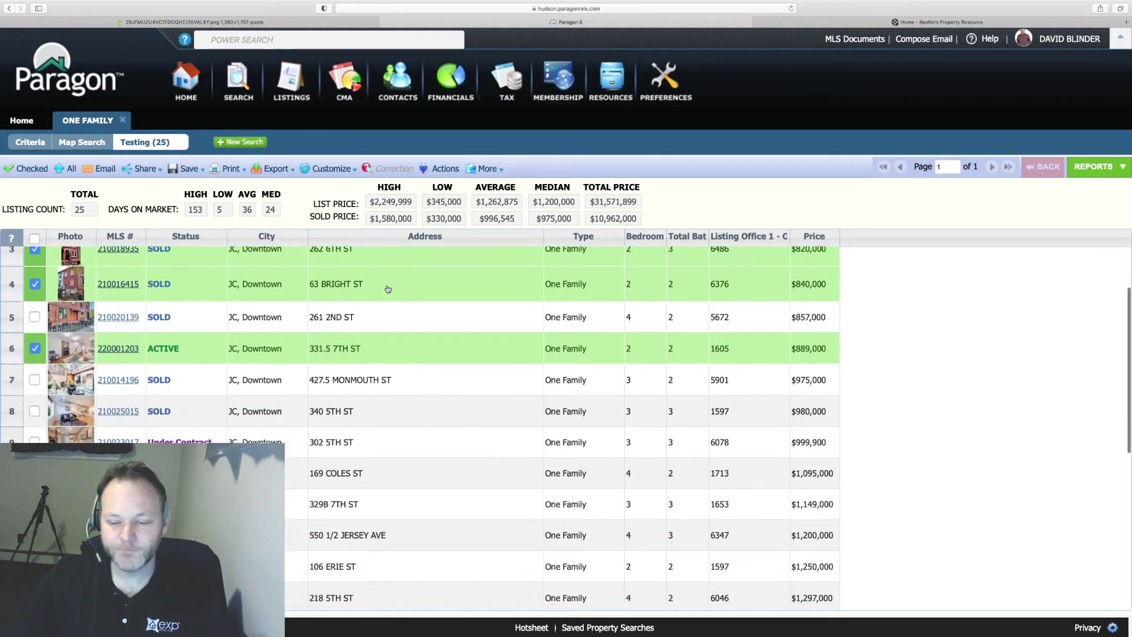
scroll(386, 288, down, 4)
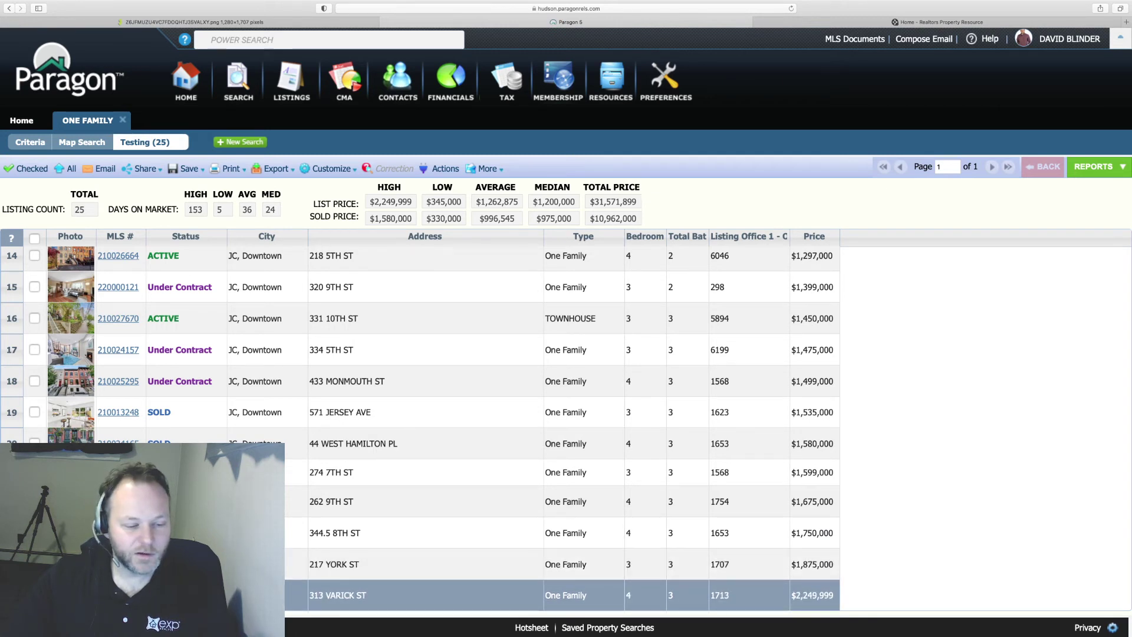
click(425, 595)
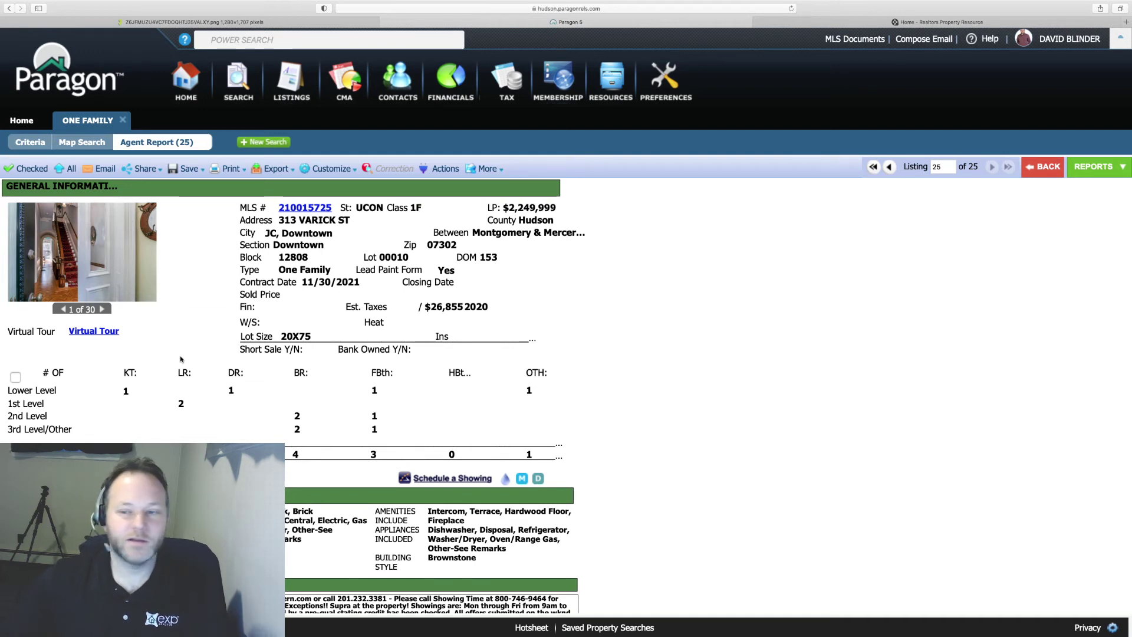
click(1044, 168)
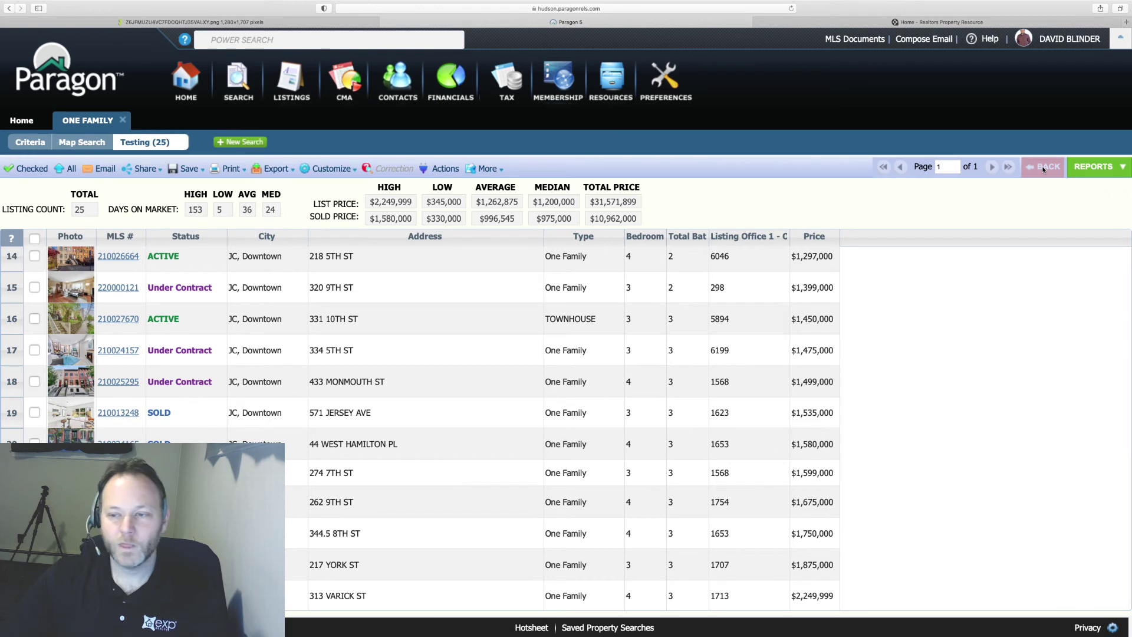
scroll(277, 342, up, 10)
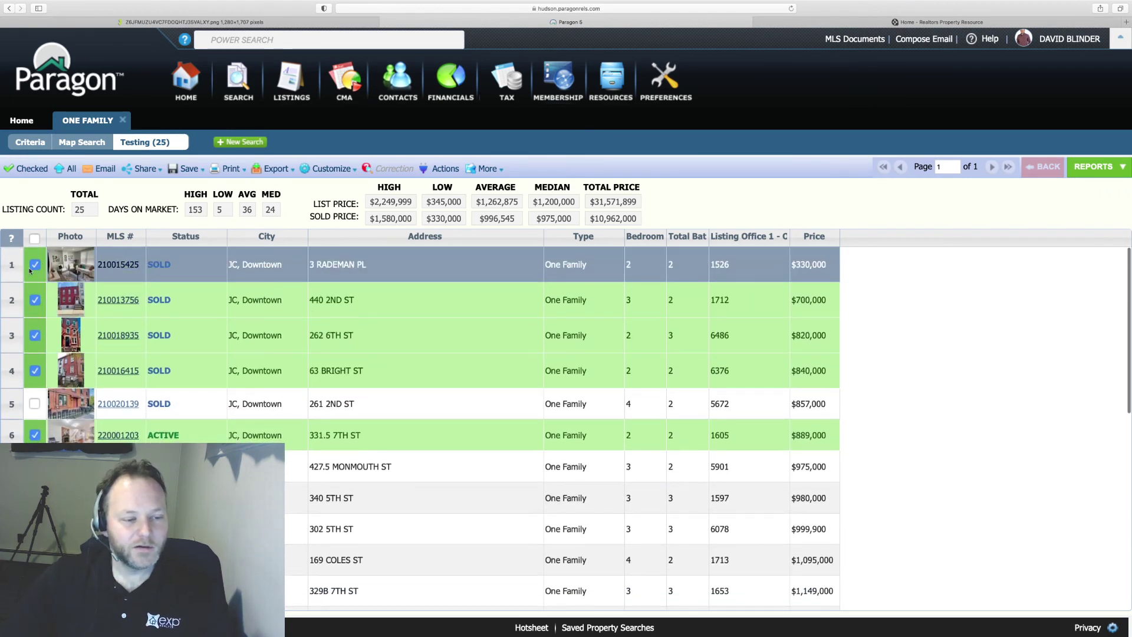
- Show only the 5 checked comps, then return to the One Family criteria form
click(25, 170)
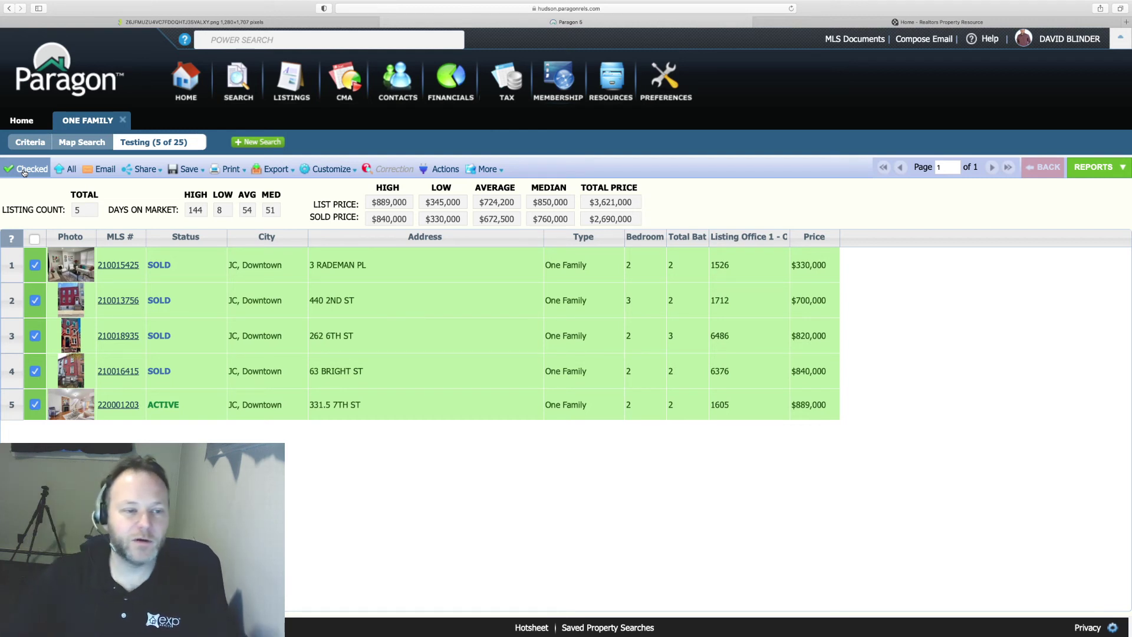
click(29, 144)
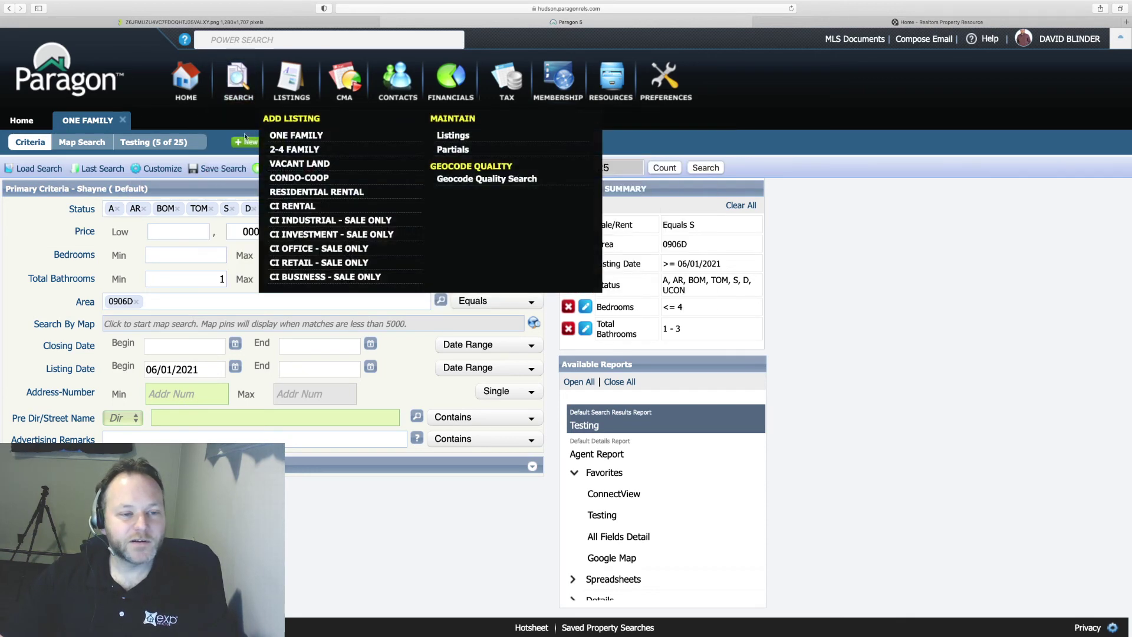
- Start a new CONDO-COOP search from the SEARCH toolbar's Search by Class list
mouse_move(249, 82)
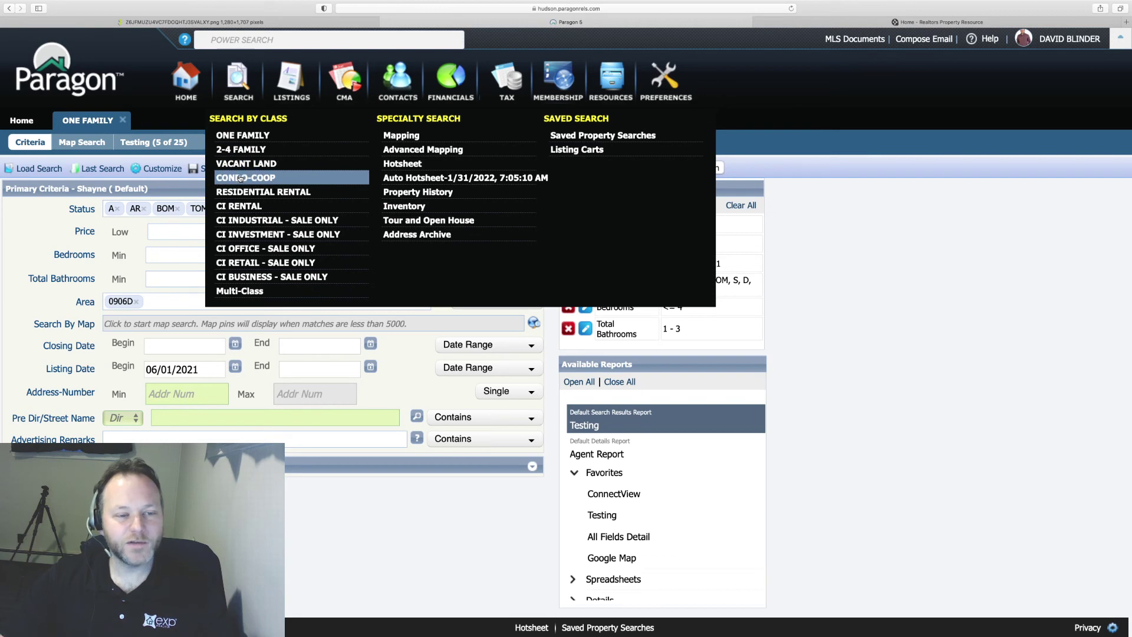
click(240, 178)
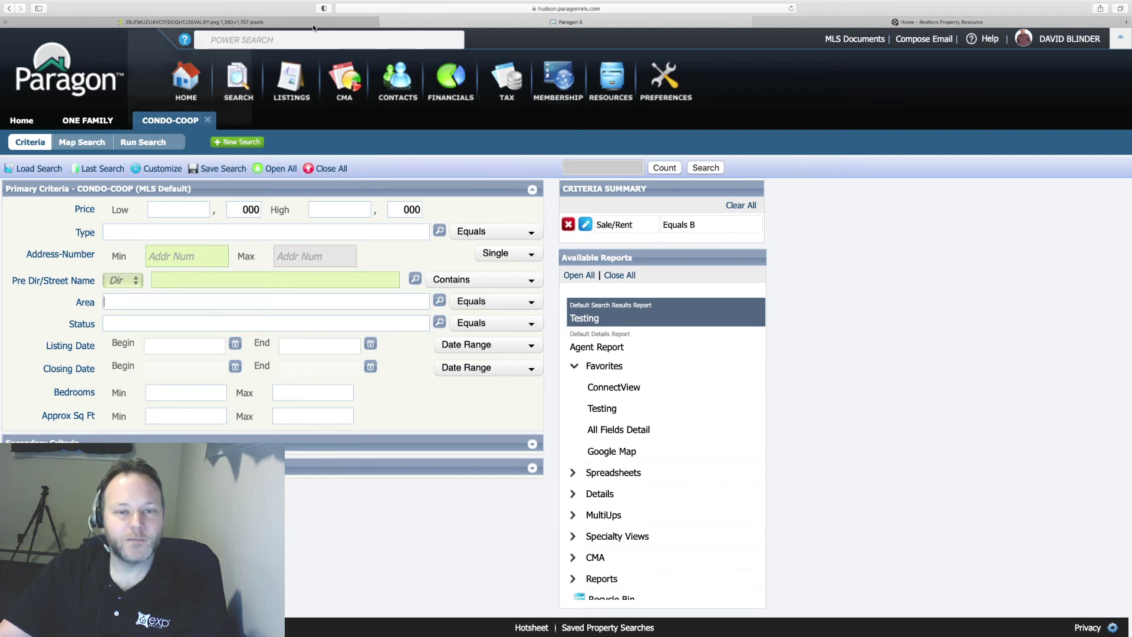
- In RPR, zoom the Jersey City map in three levels and pan to the downtown for-sale listings
click(917, 21)
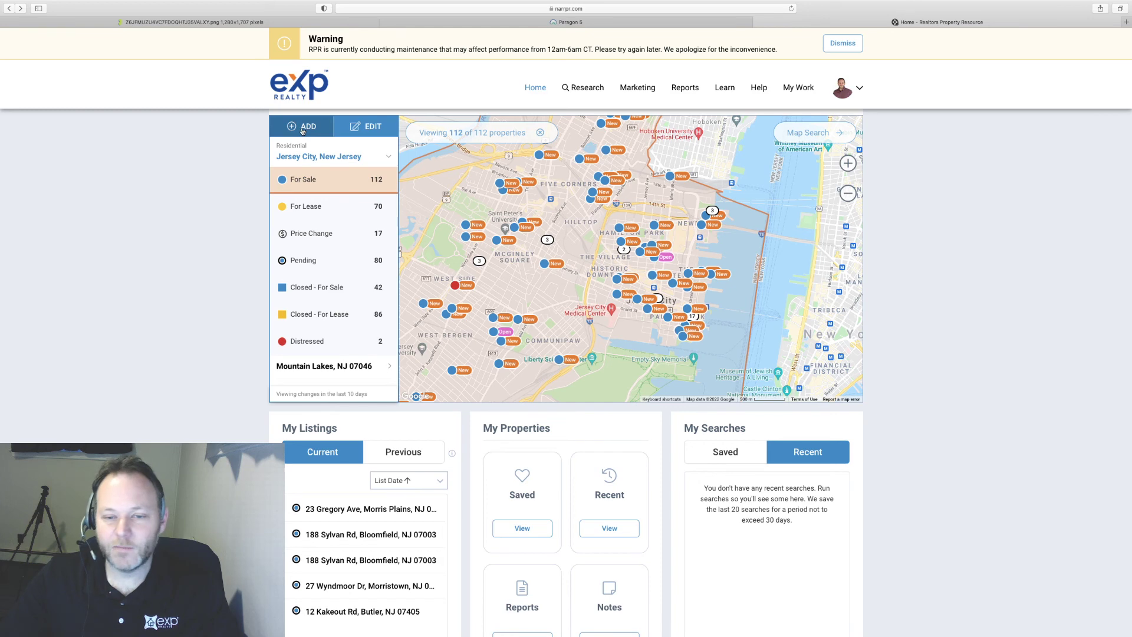
click(848, 163)
click(848, 163)
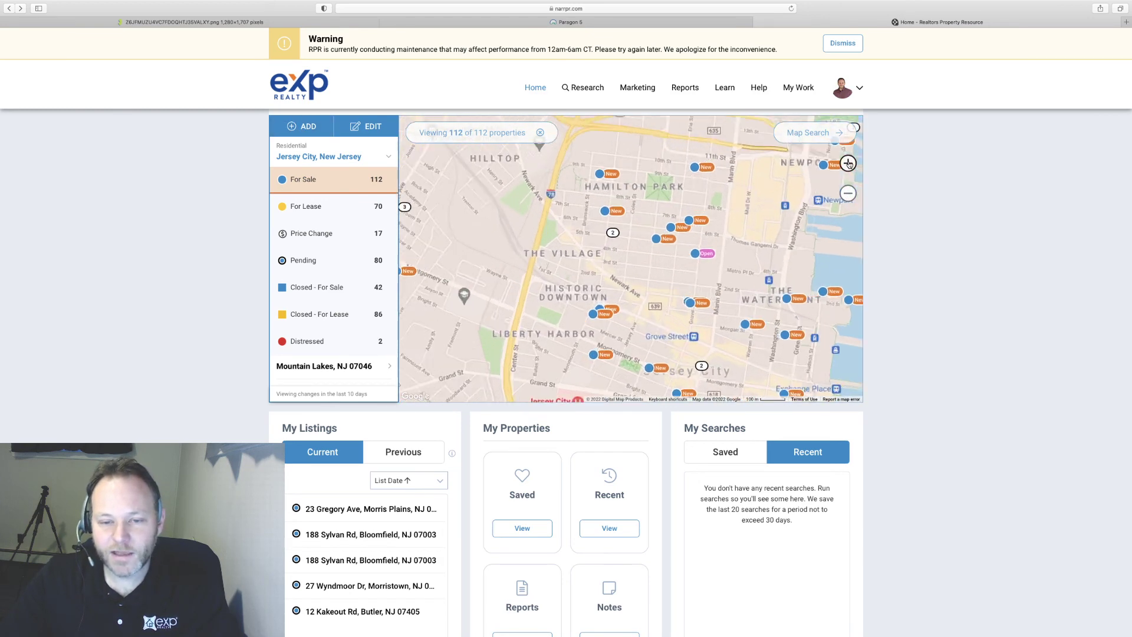
click(848, 163)
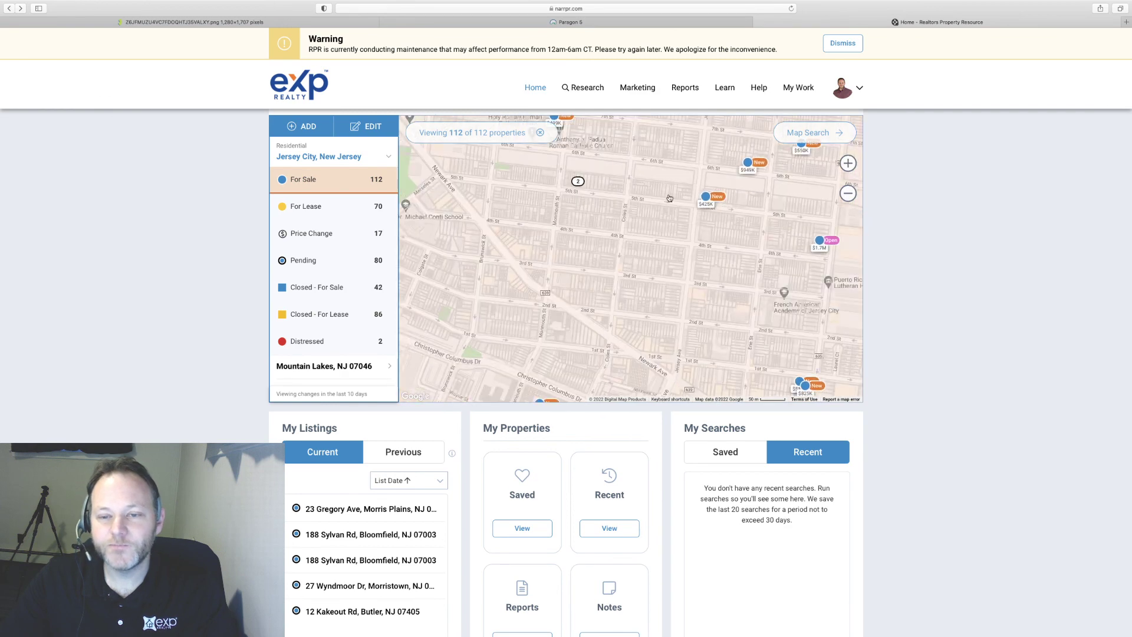
drag(646, 181, 648, 277)
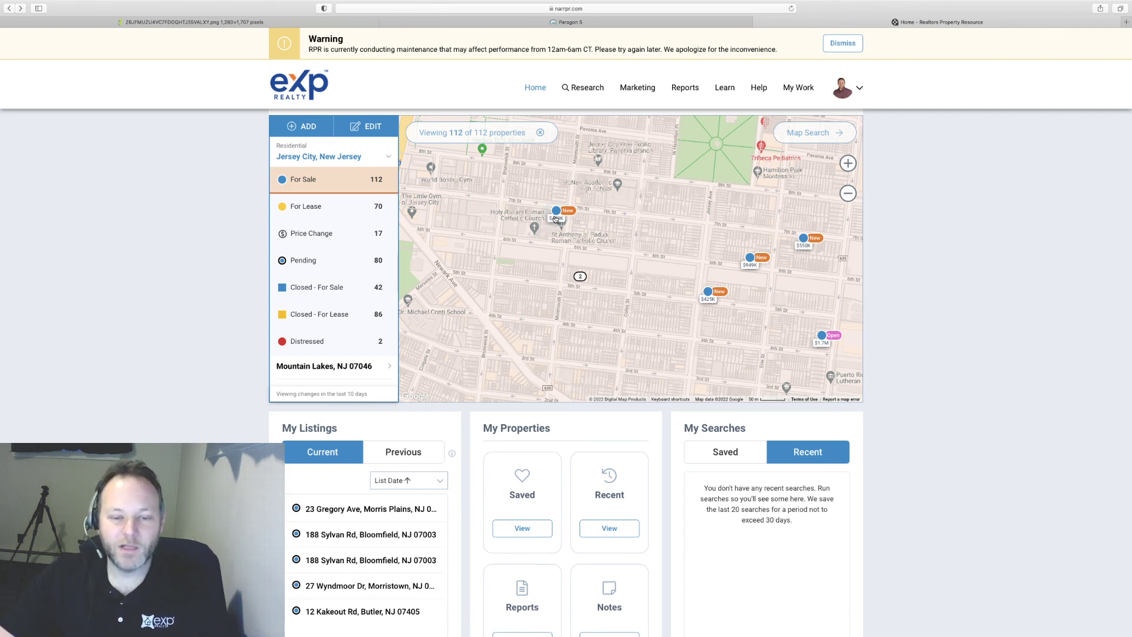
click(557, 217)
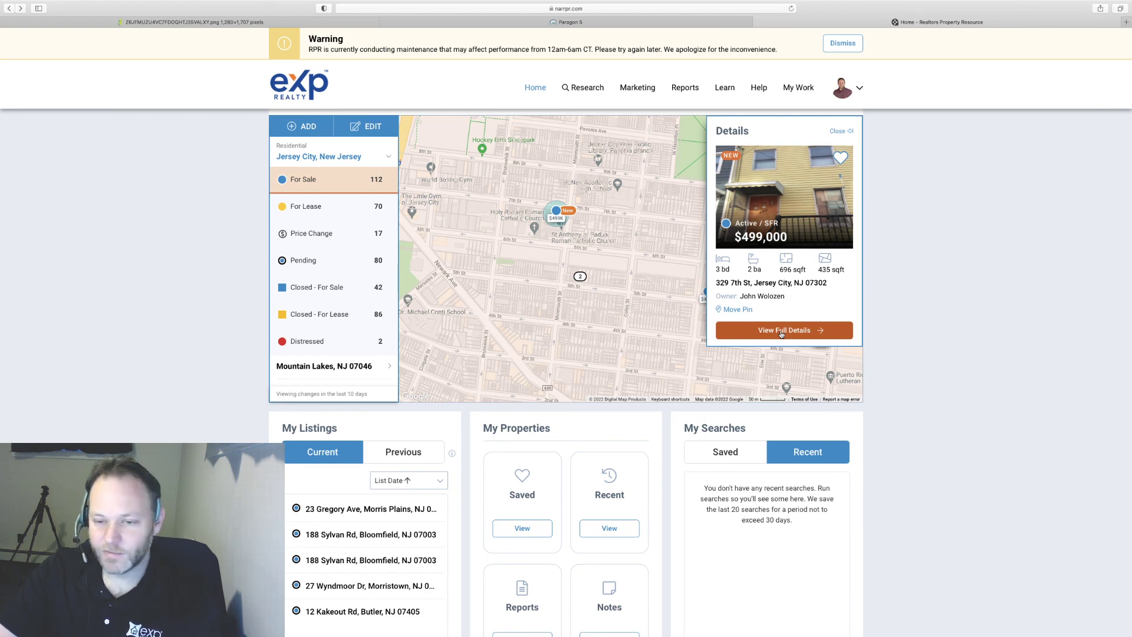
click(781, 334)
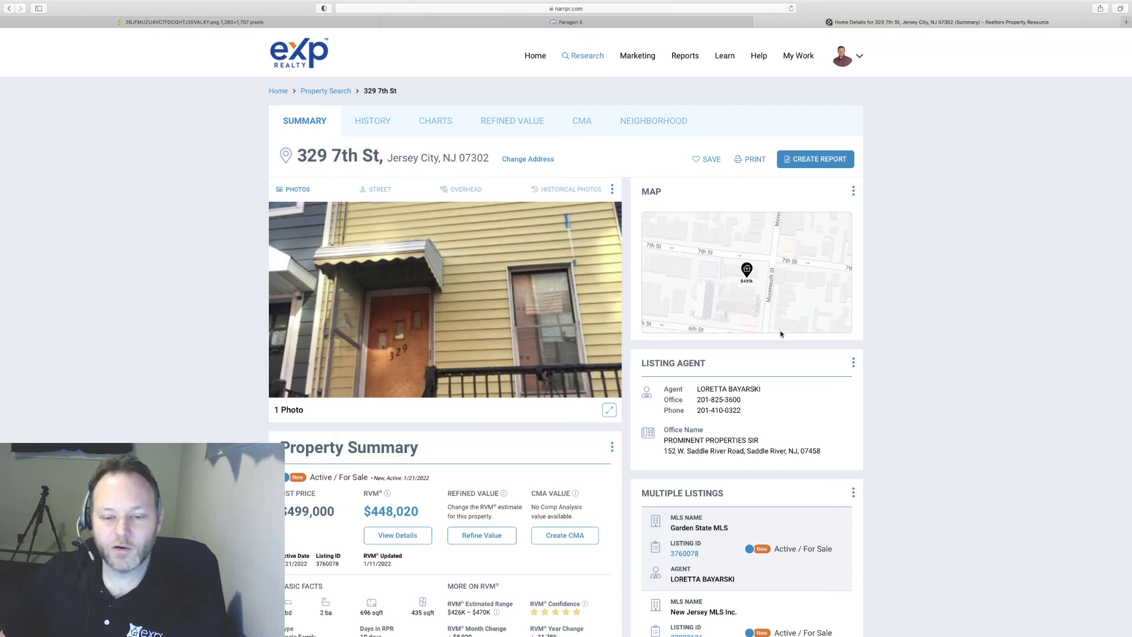
scroll(781, 334, down, 1)
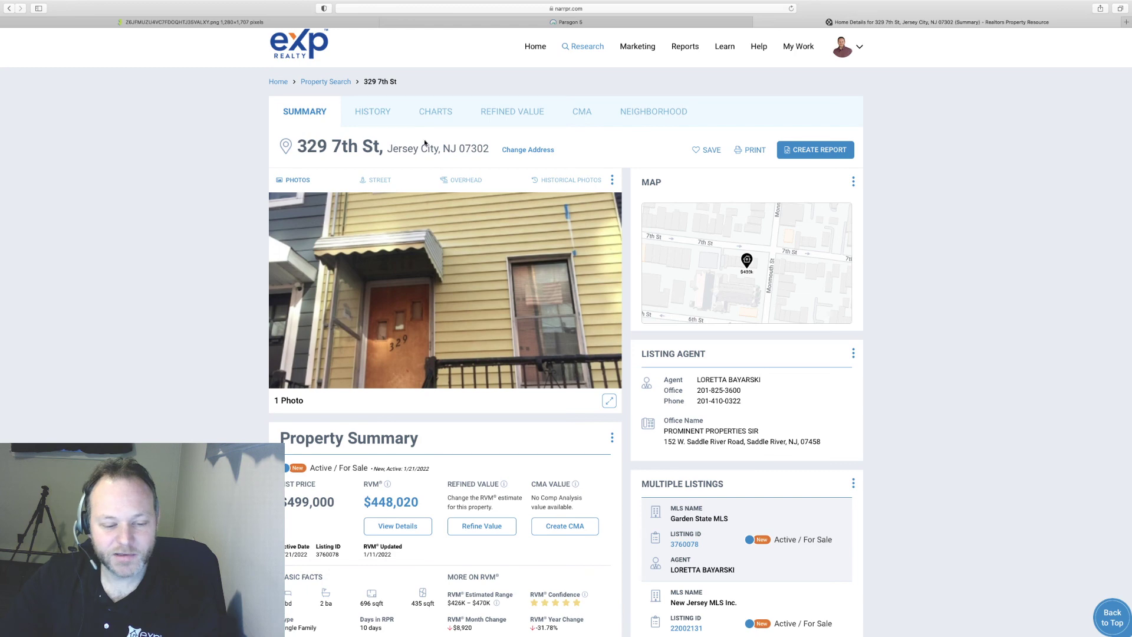
scroll(888, 384, down, 3)
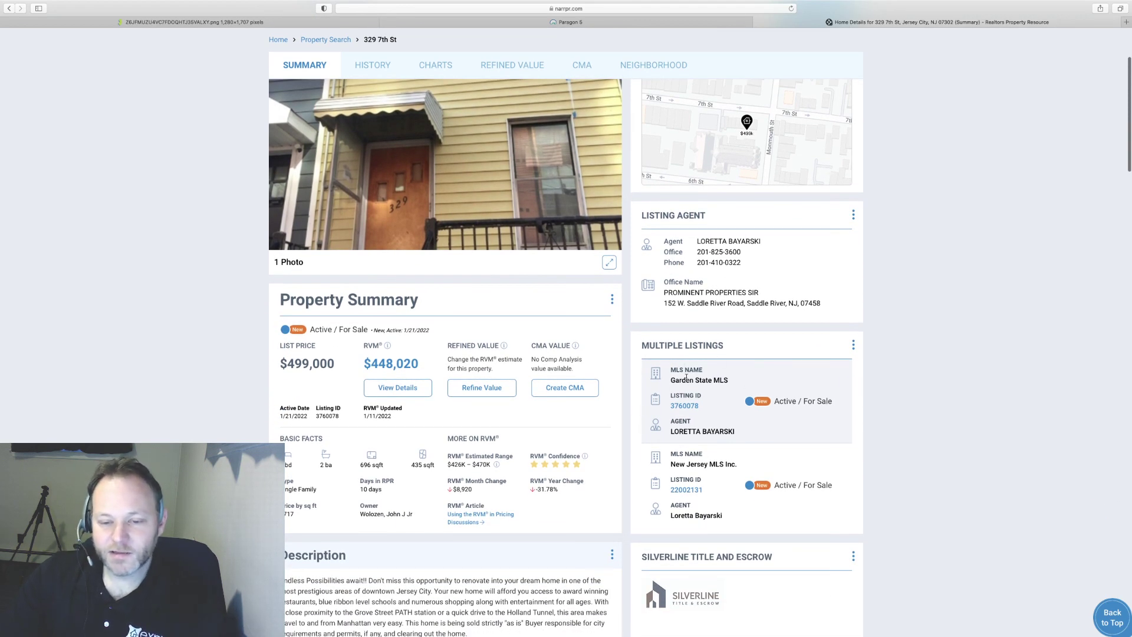
drag(671, 381, 736, 382)
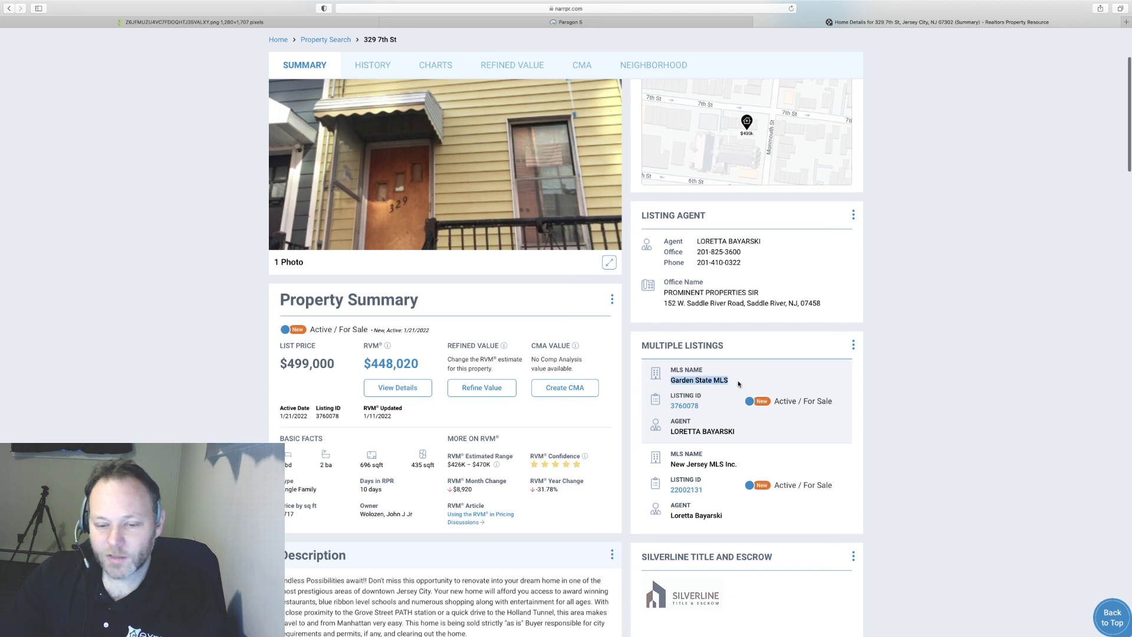
drag(669, 465, 737, 465)
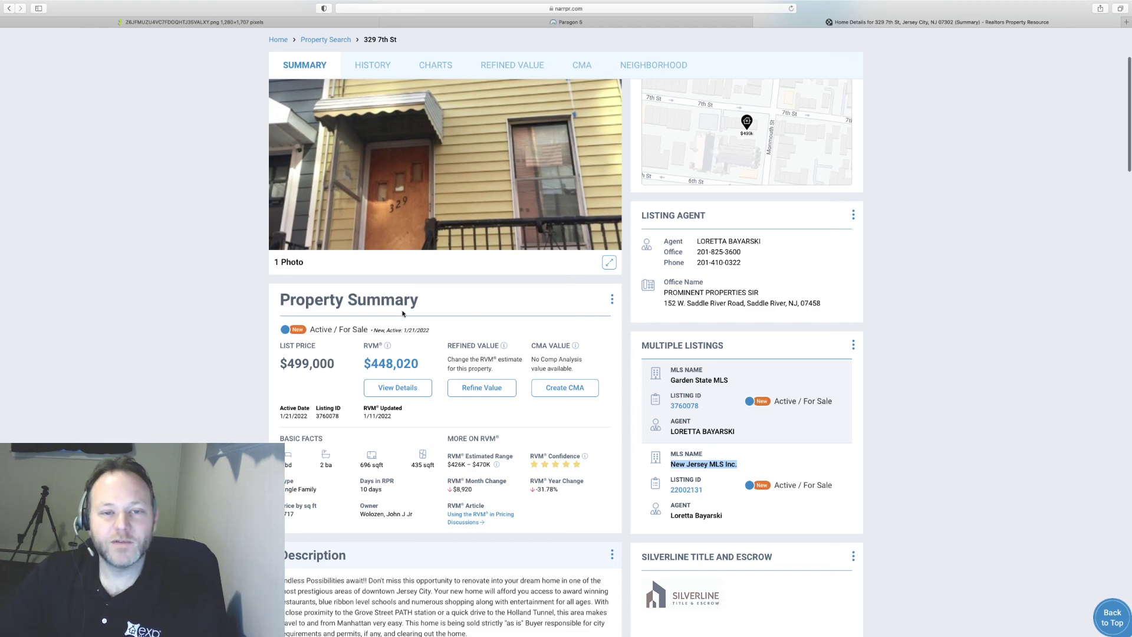
scroll(402, 313, up, 3)
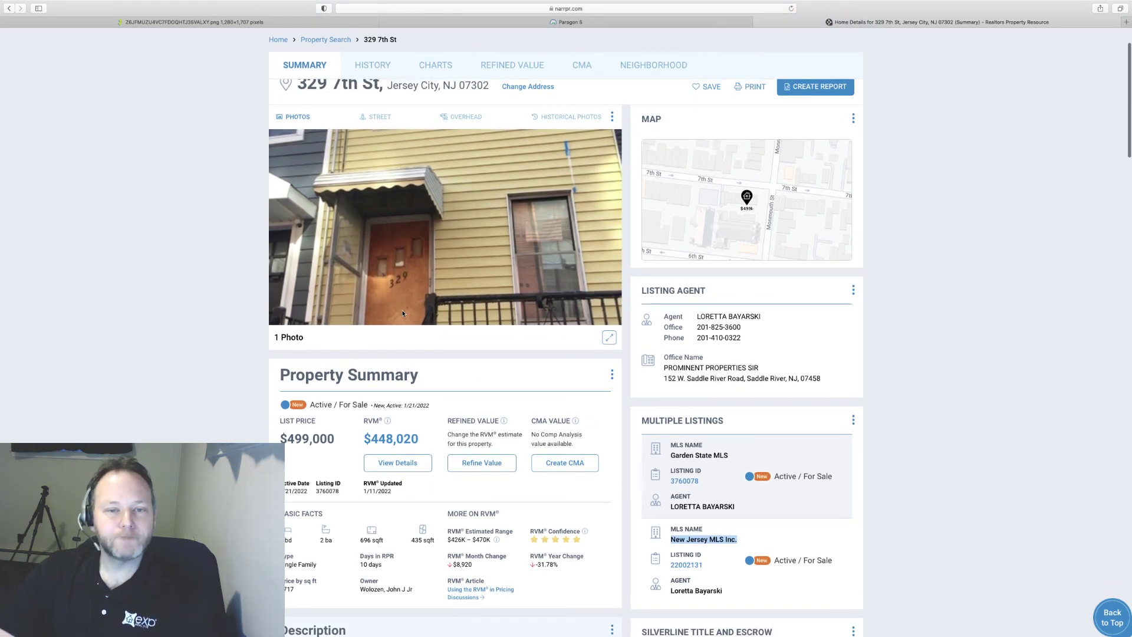
scroll(325, 200, up, 3)
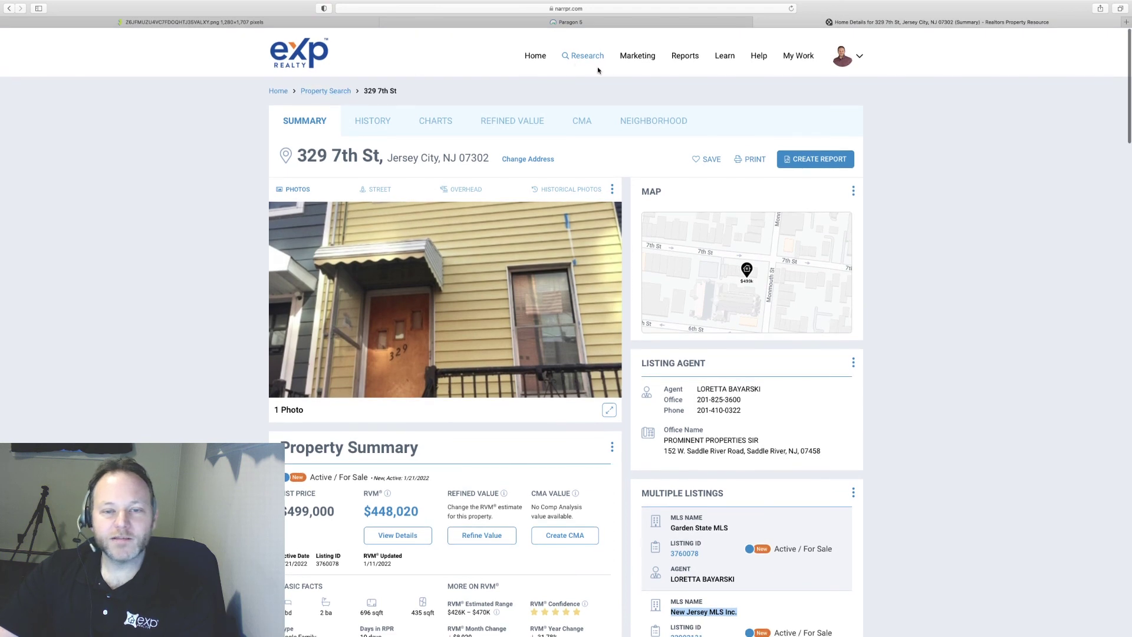
click(583, 121)
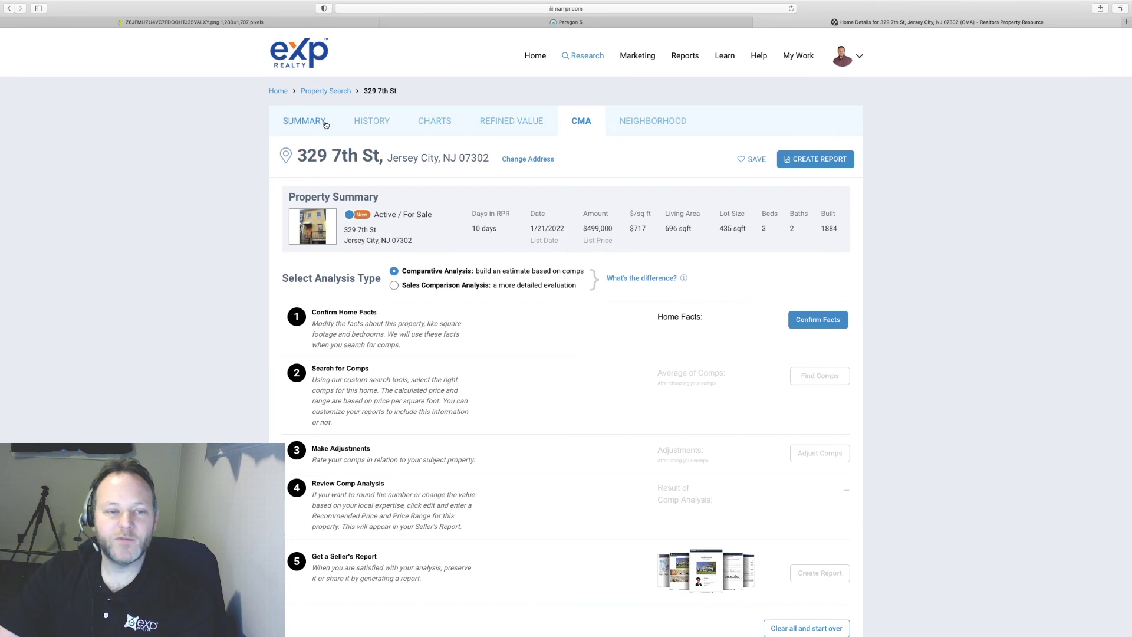
click(317, 93)
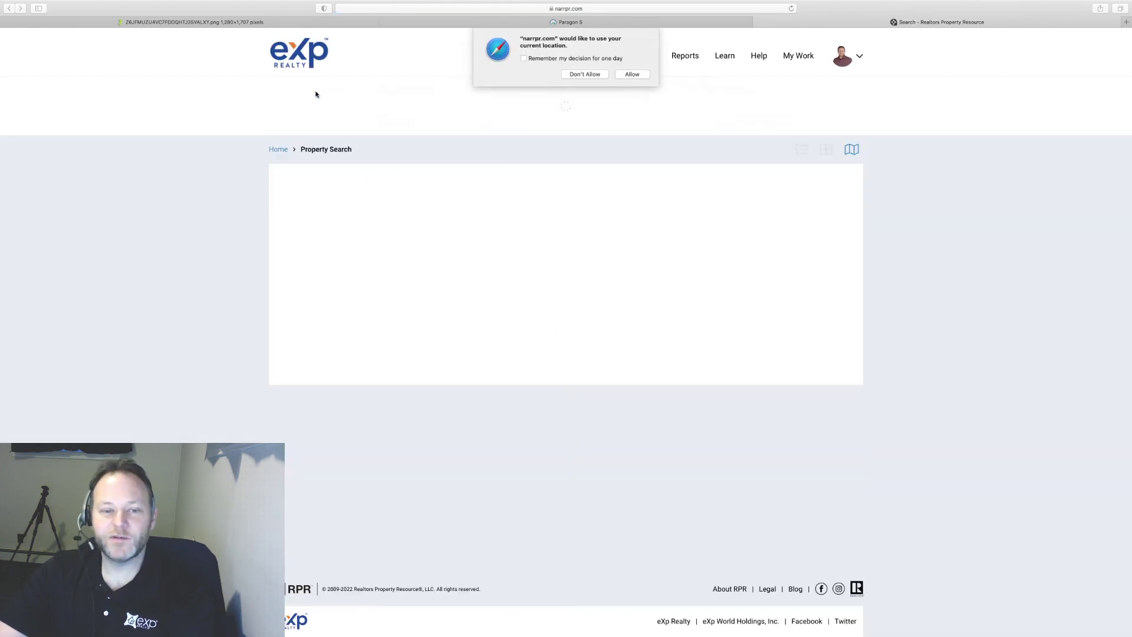
- Allow Safari location access for RPR and place the cursor in the empty Location search field
click(630, 73)
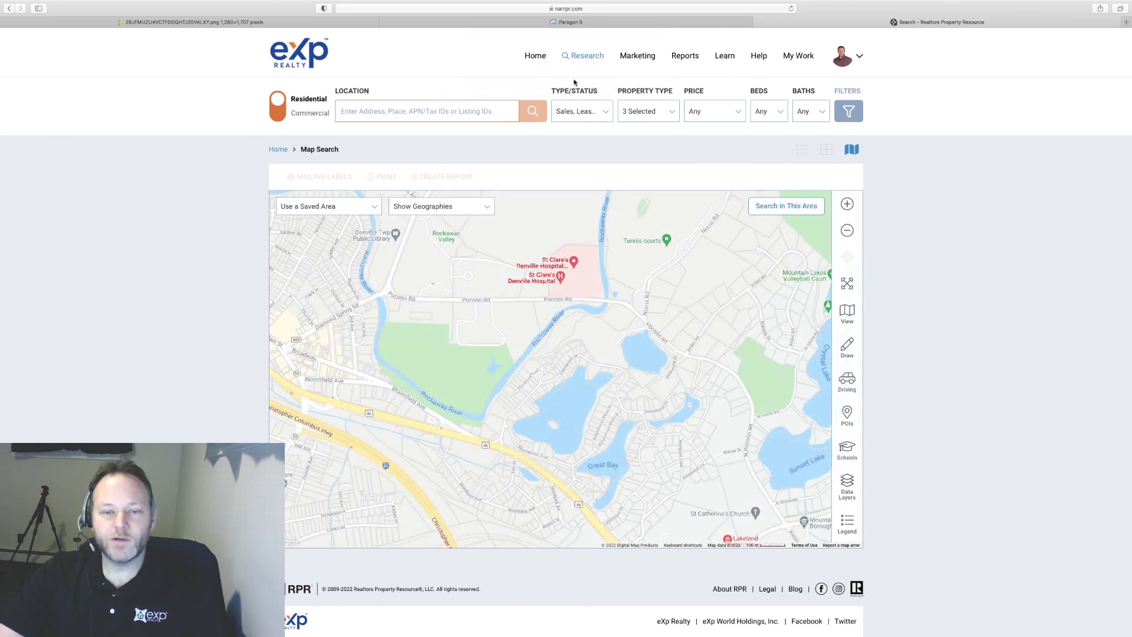
click(476, 114)
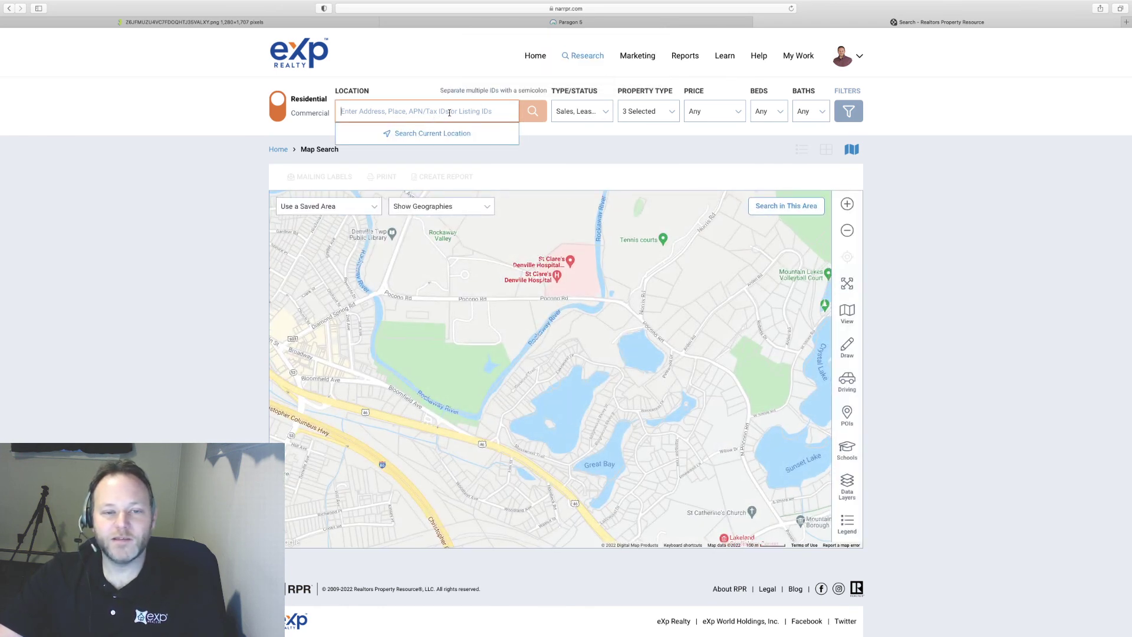